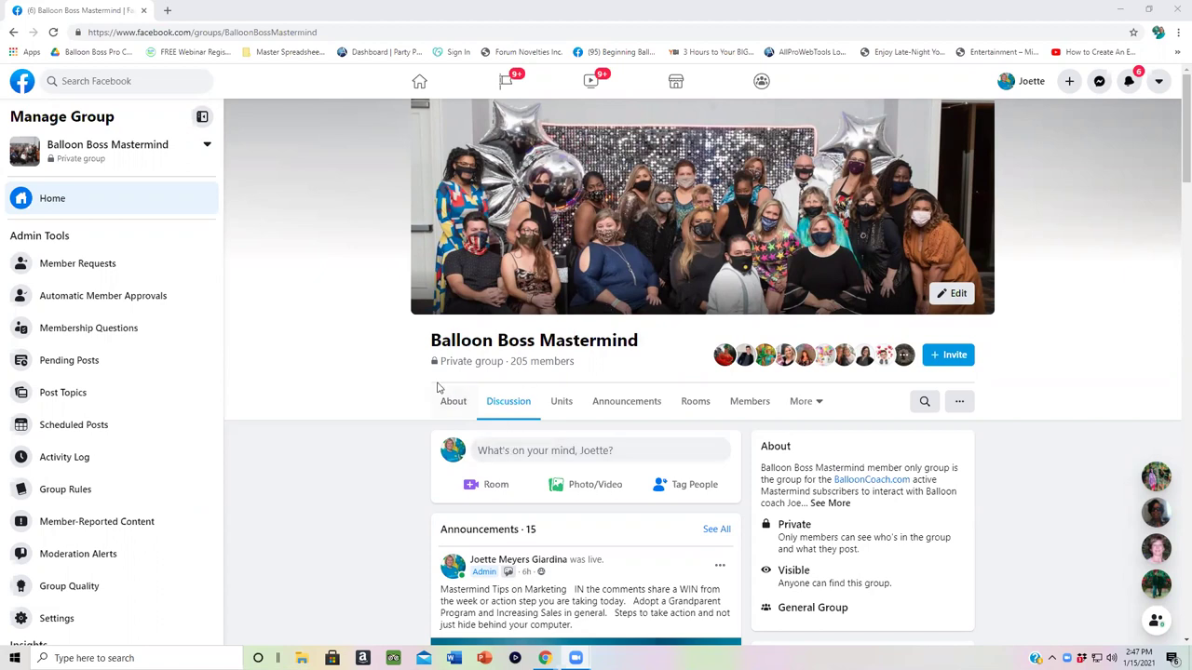
Open the Balloon Boss Mastermind group's announcements, look through the posts down to the welcome post, and return to the newest one
left_click(624, 398)
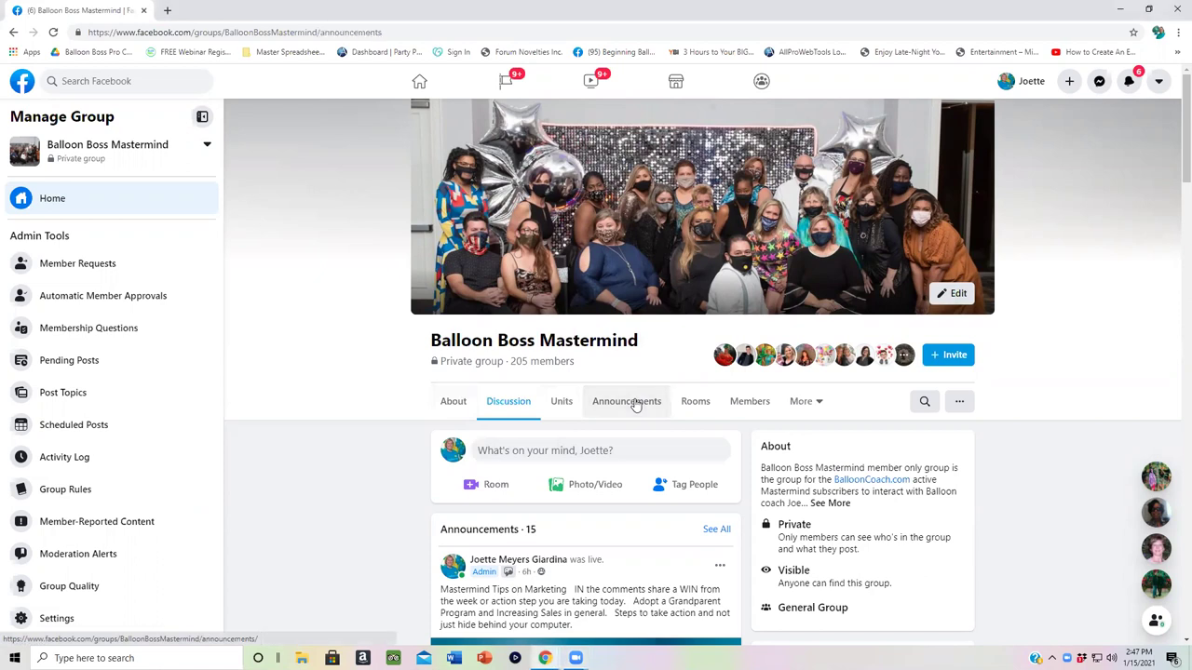
scroll(614, 407, "down", 10)
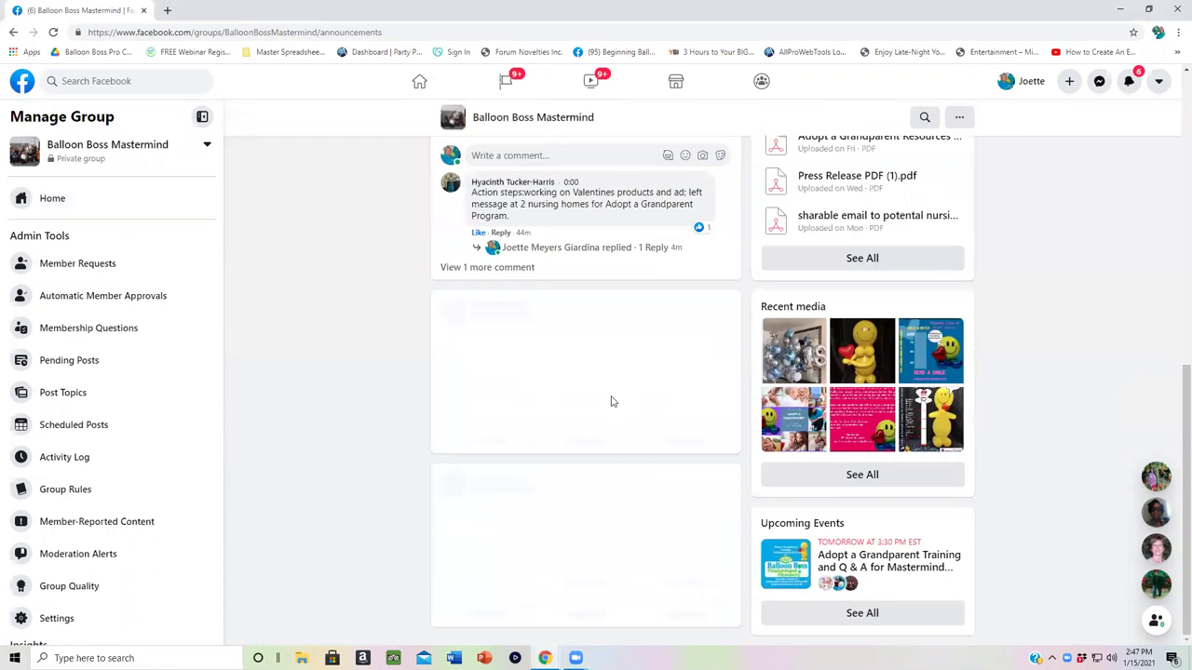
scroll(589, 407, "down", 15)
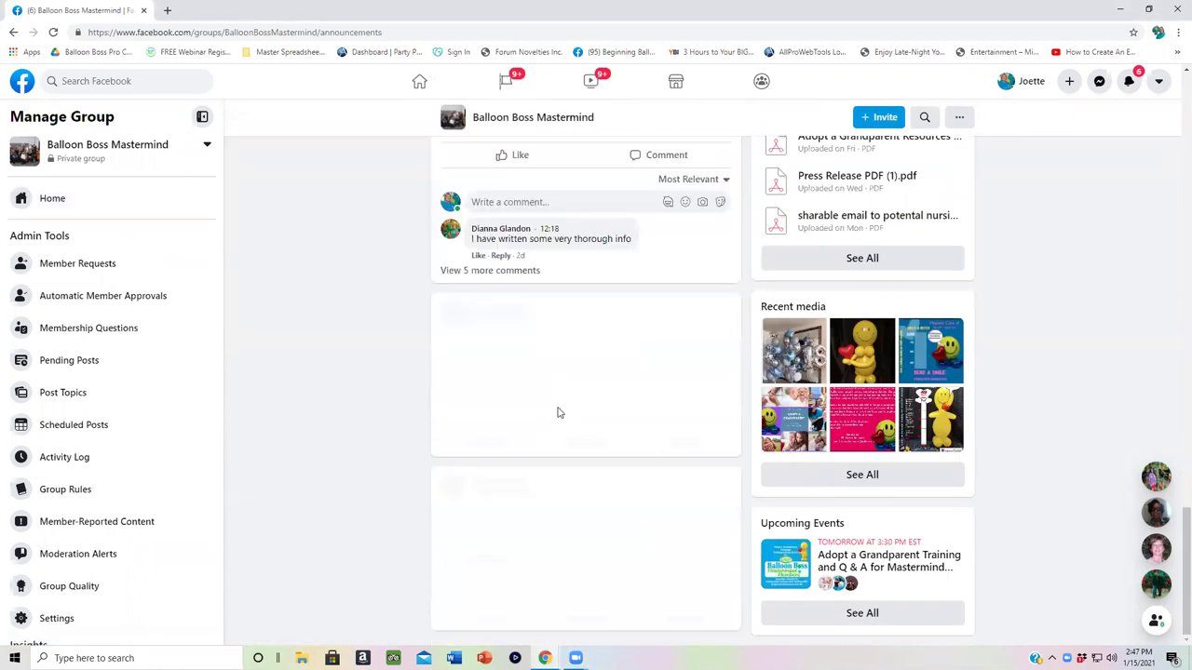
scroll(559, 421, "down", 5)
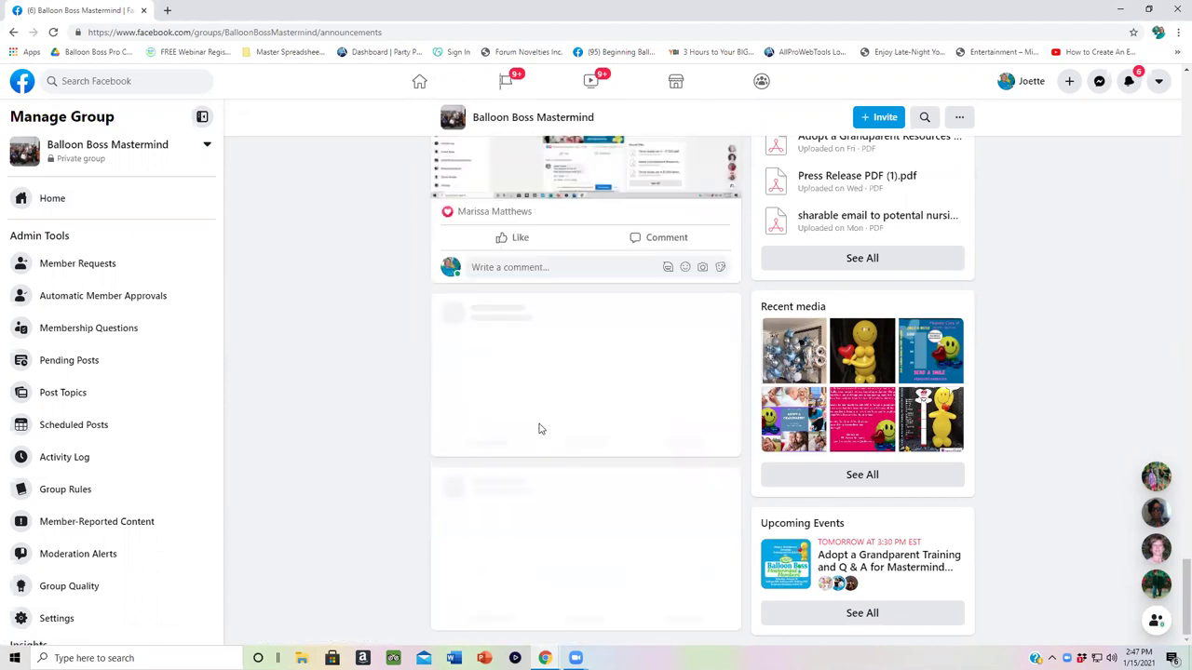
scroll(536, 439, "down", 12)
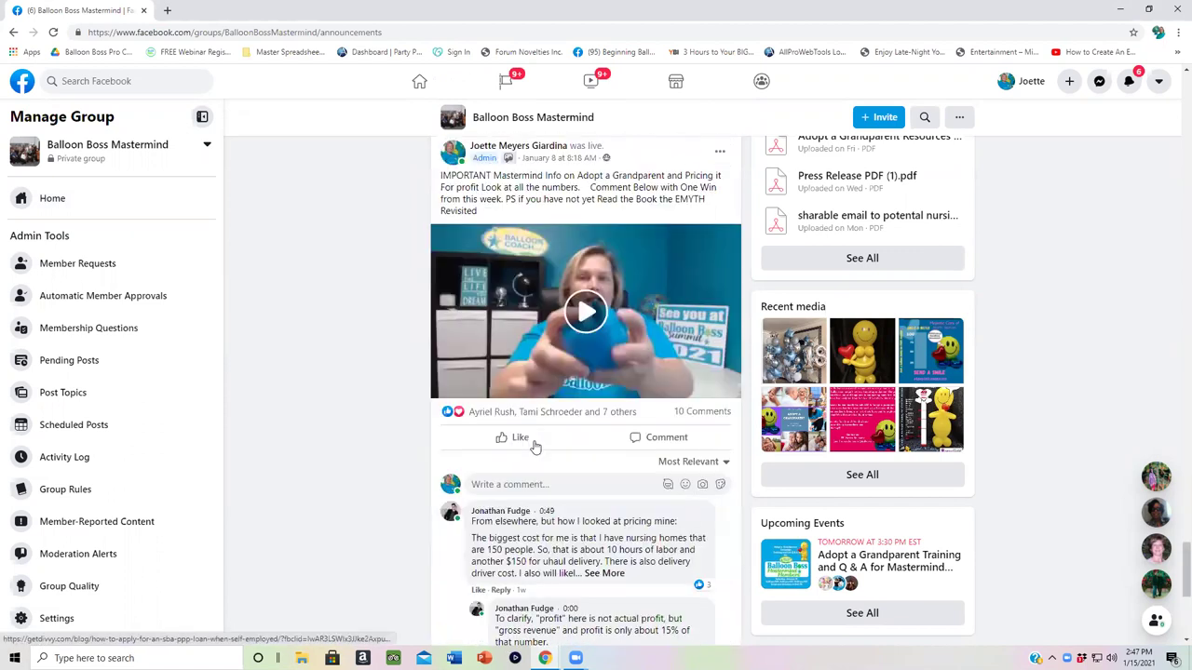
scroll(540, 461, "down", 10)
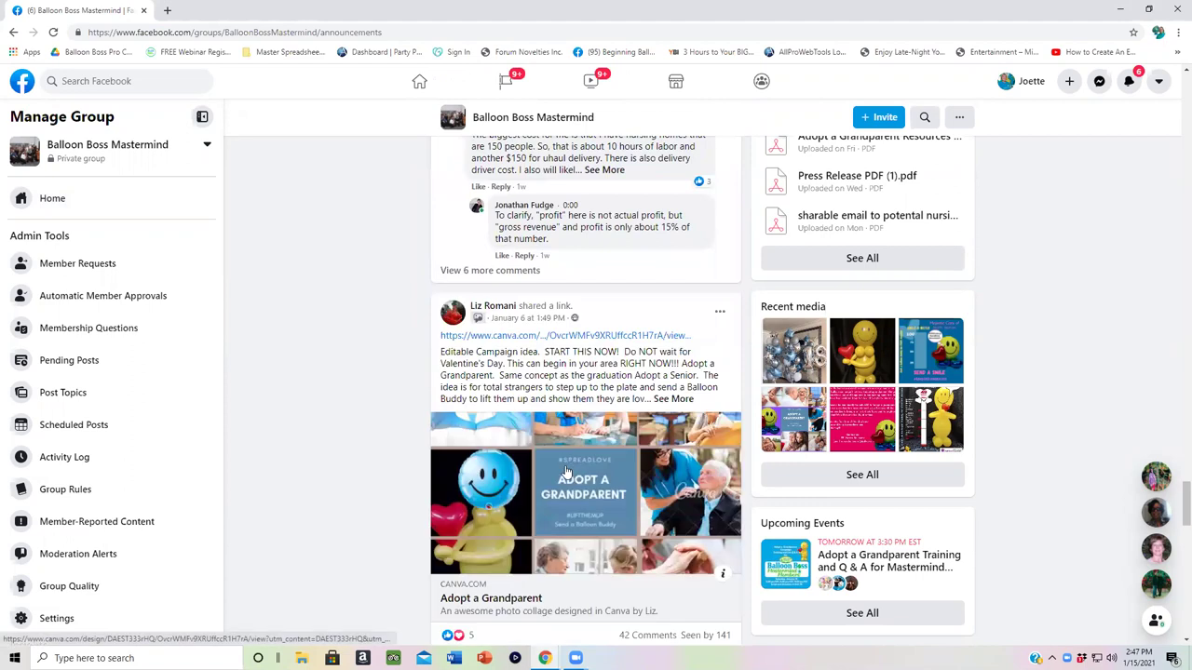
scroll(556, 478, "down", 5)
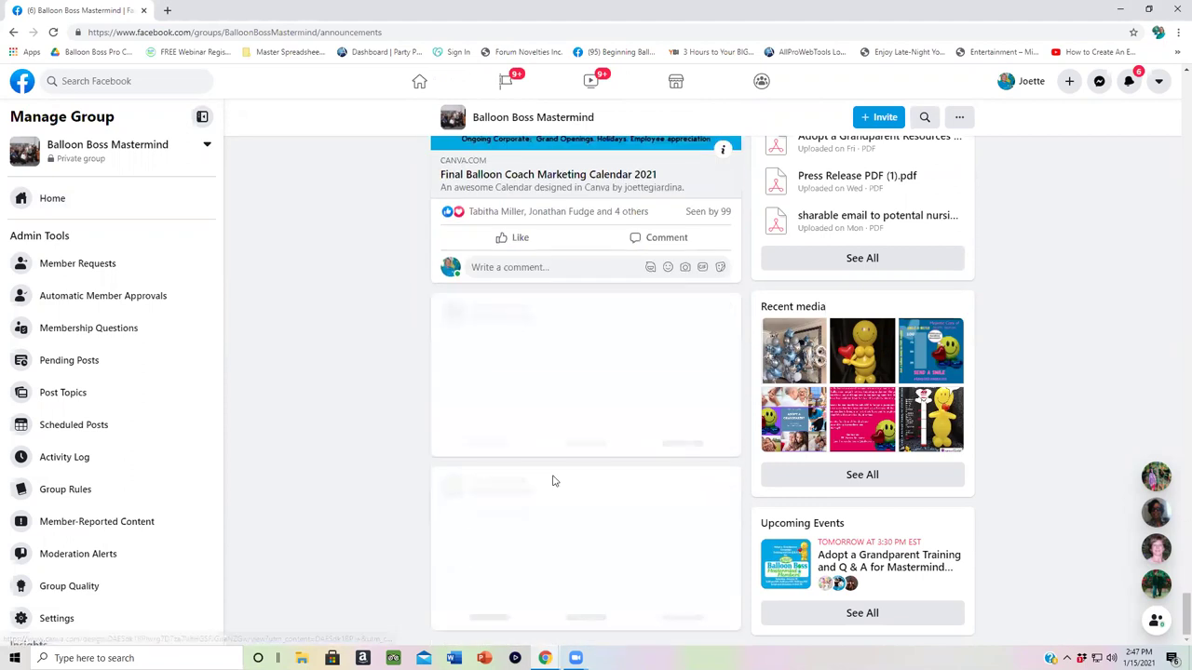
scroll(552, 485, "down", 15)
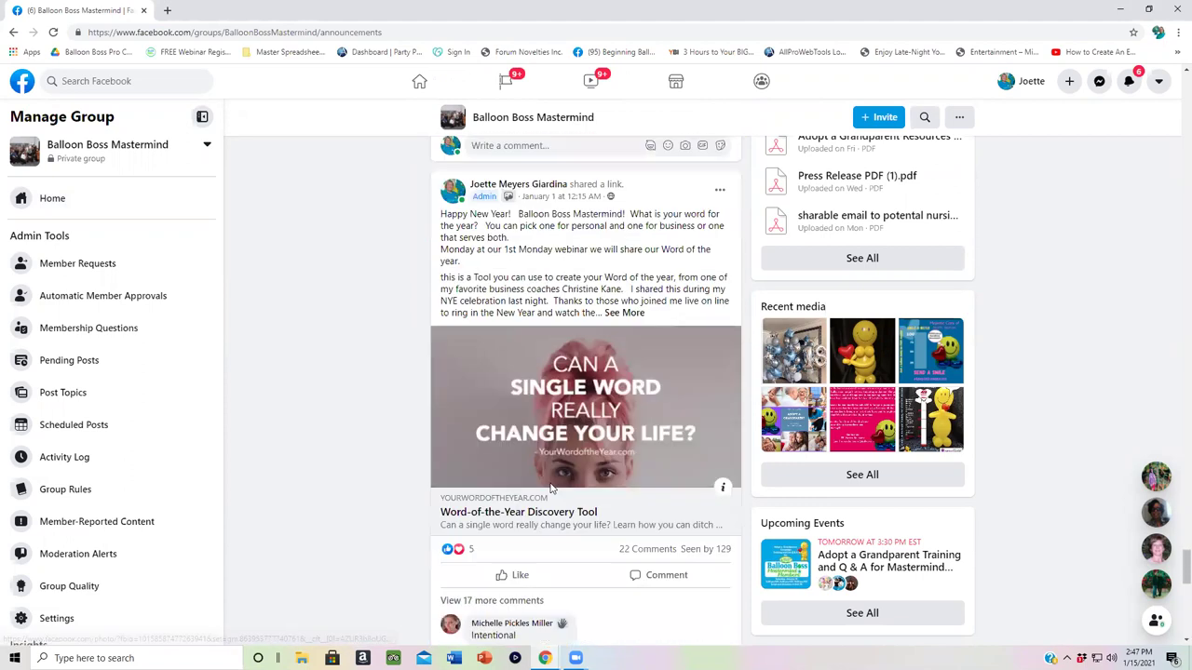
scroll(553, 485, "up", 1)
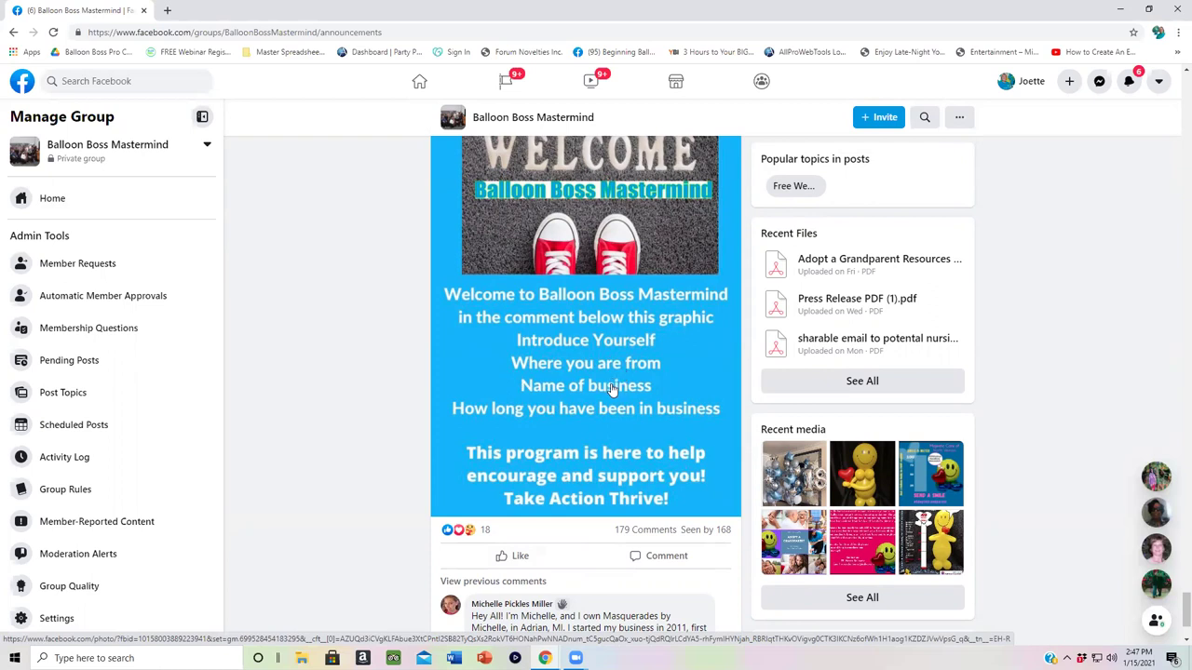
scroll(612, 389, "down", 20)
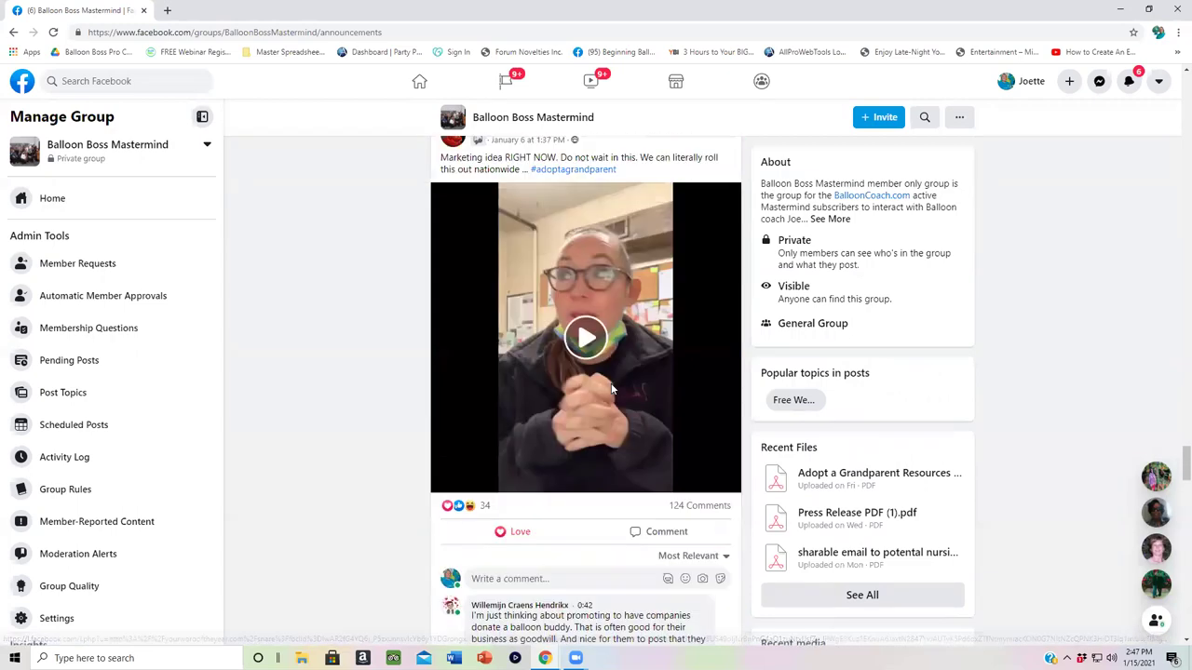
scroll(612, 389, "down", 20)
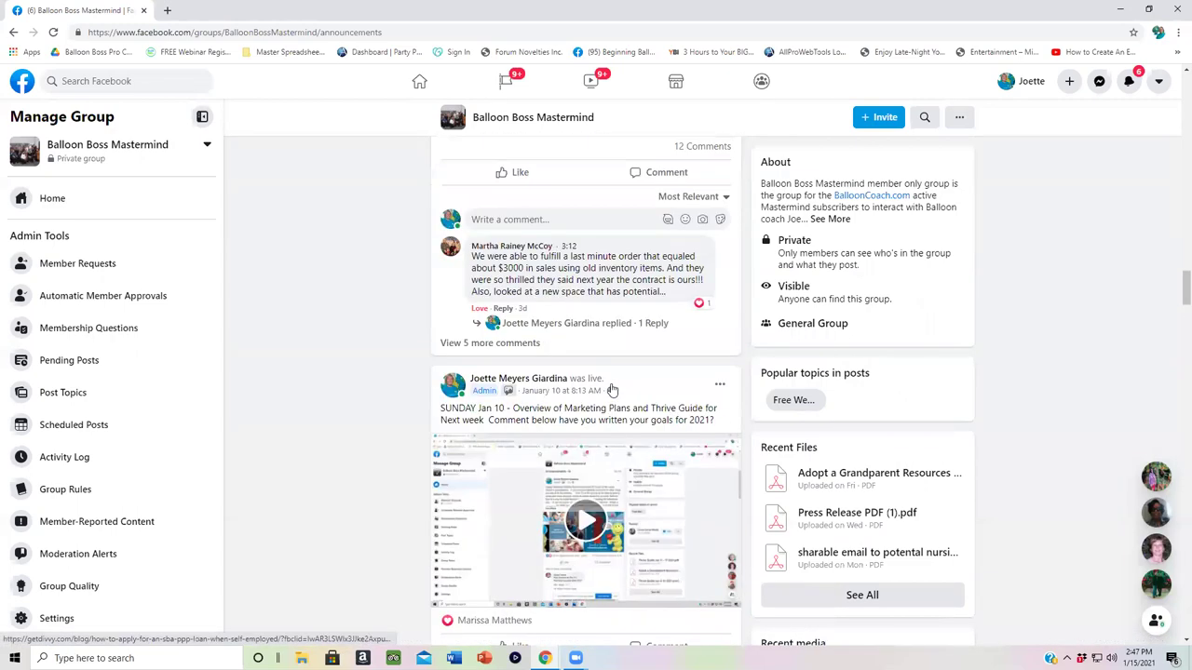
scroll(611, 390, "down", 20)
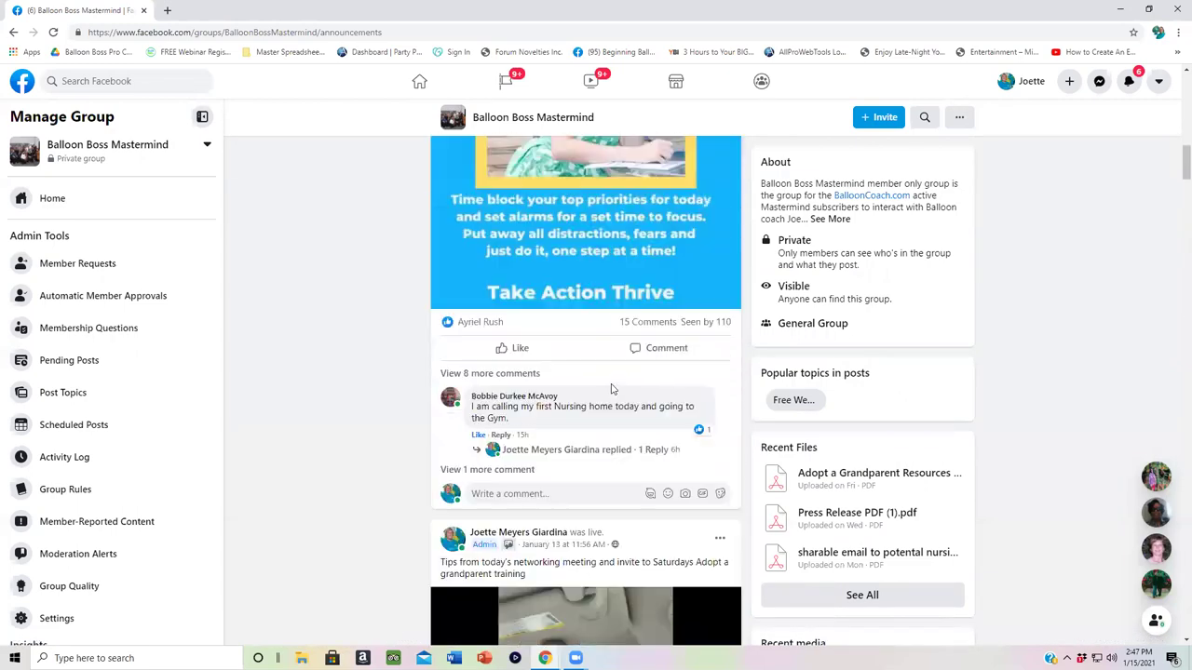
scroll(612, 389, "up", 10)
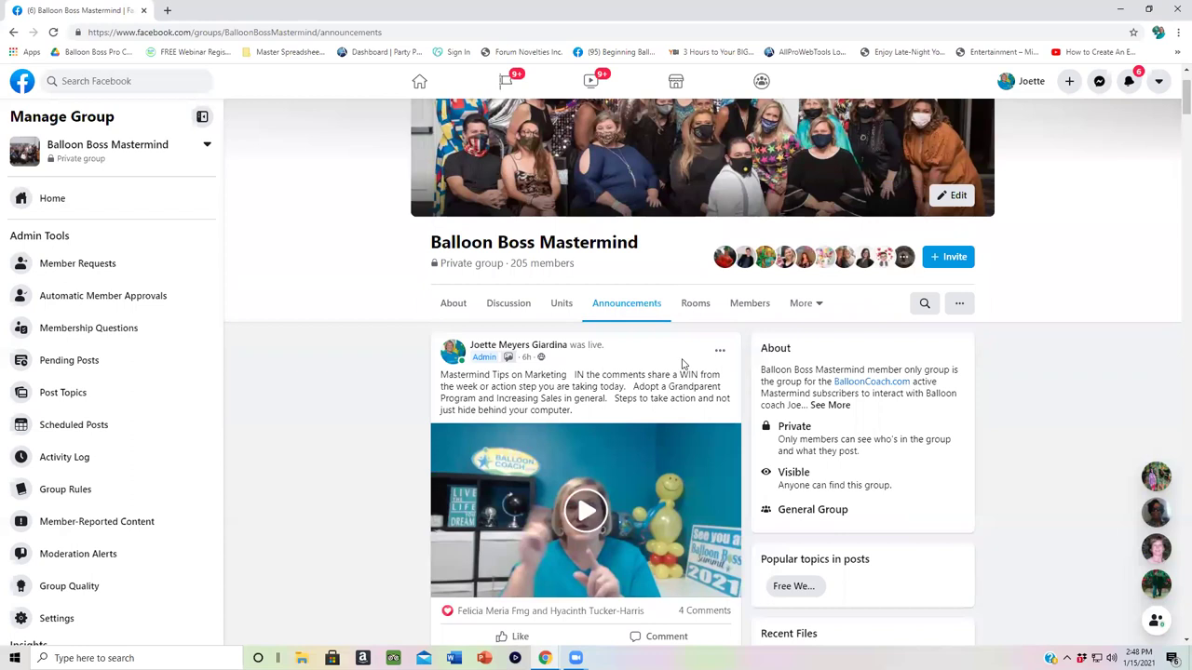
left_click(653, 322)
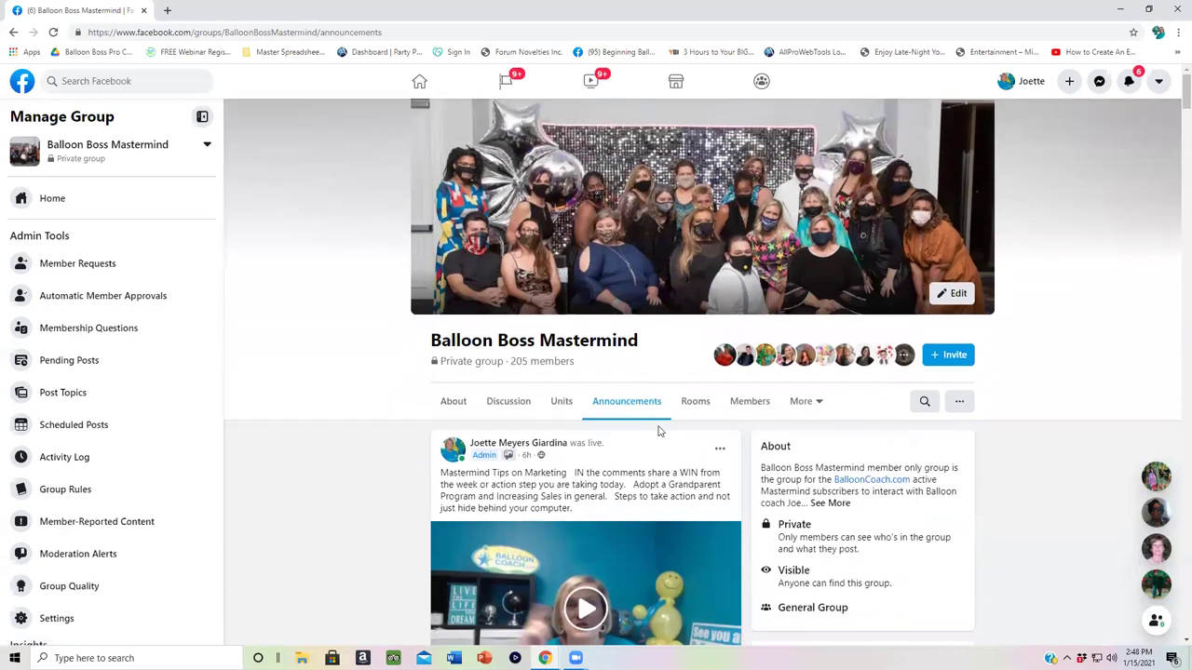
Open the group's learning units and review the Thrive Guide files in Unit 1 and the weekly schedule resources in Unit 2
left_click(562, 405)
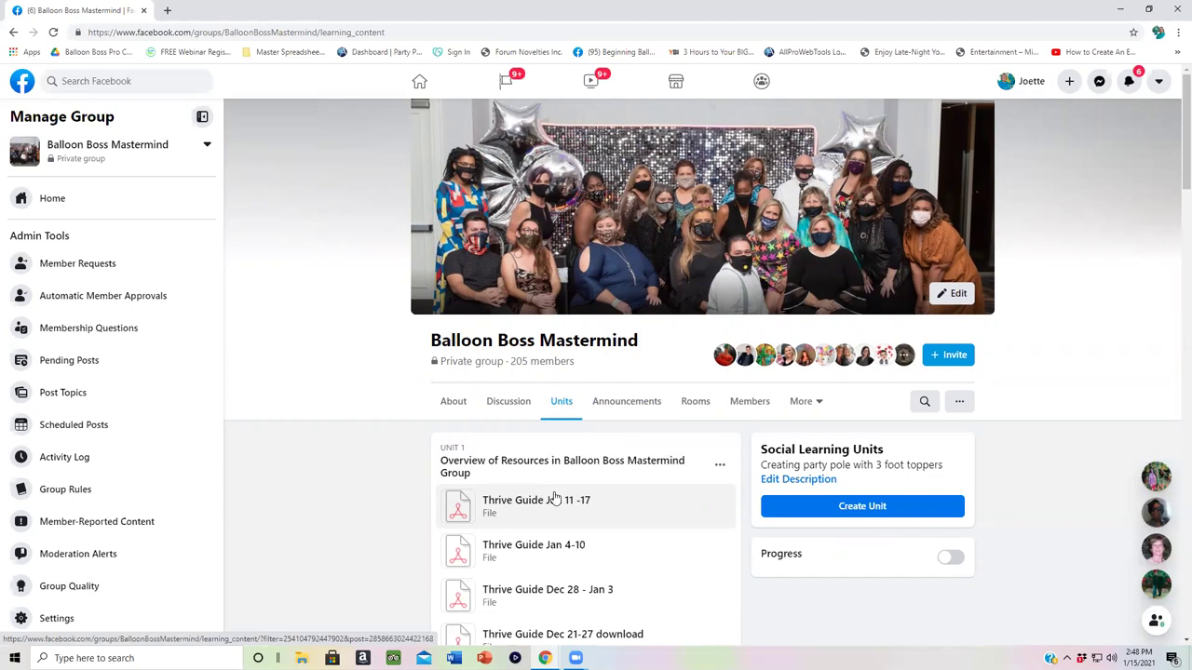
scroll(542, 496, "down", 3)
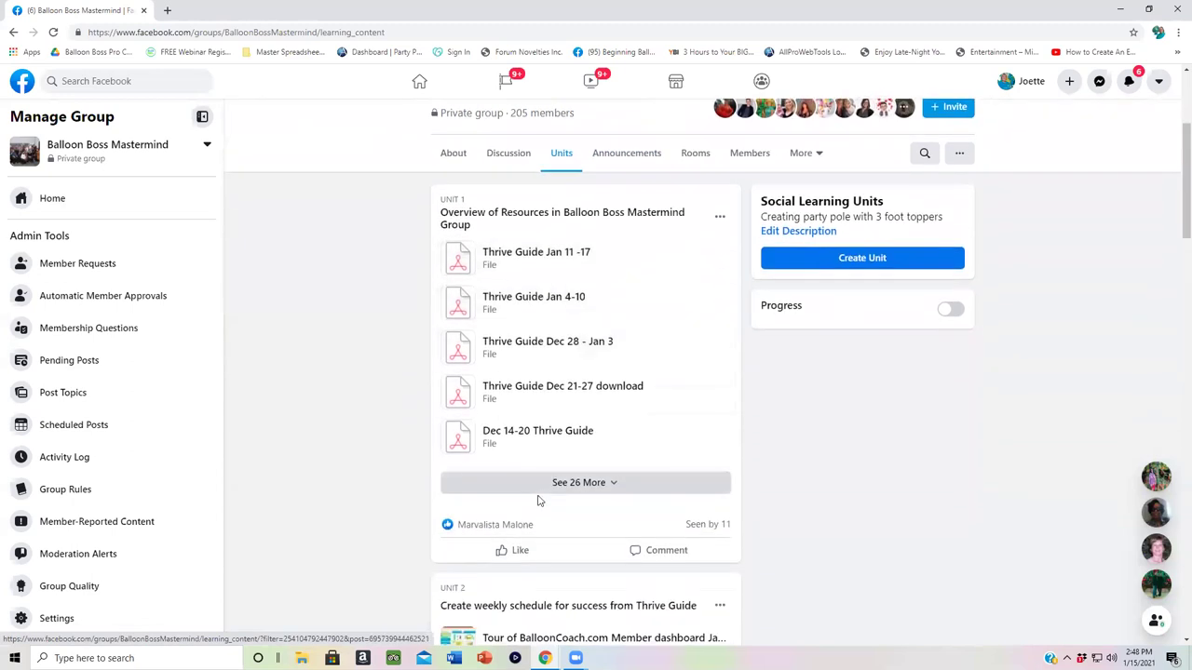
scroll(537, 501, "down", 2)
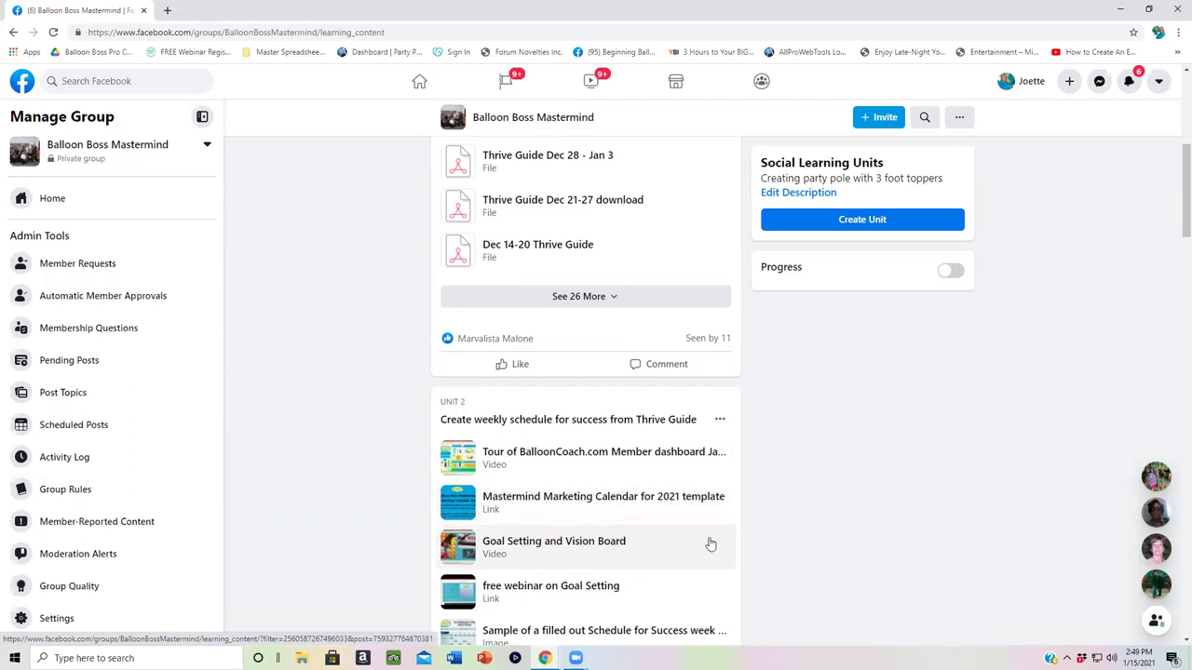
scroll(710, 544, "down", 2)
scroll(711, 544, "down", 1)
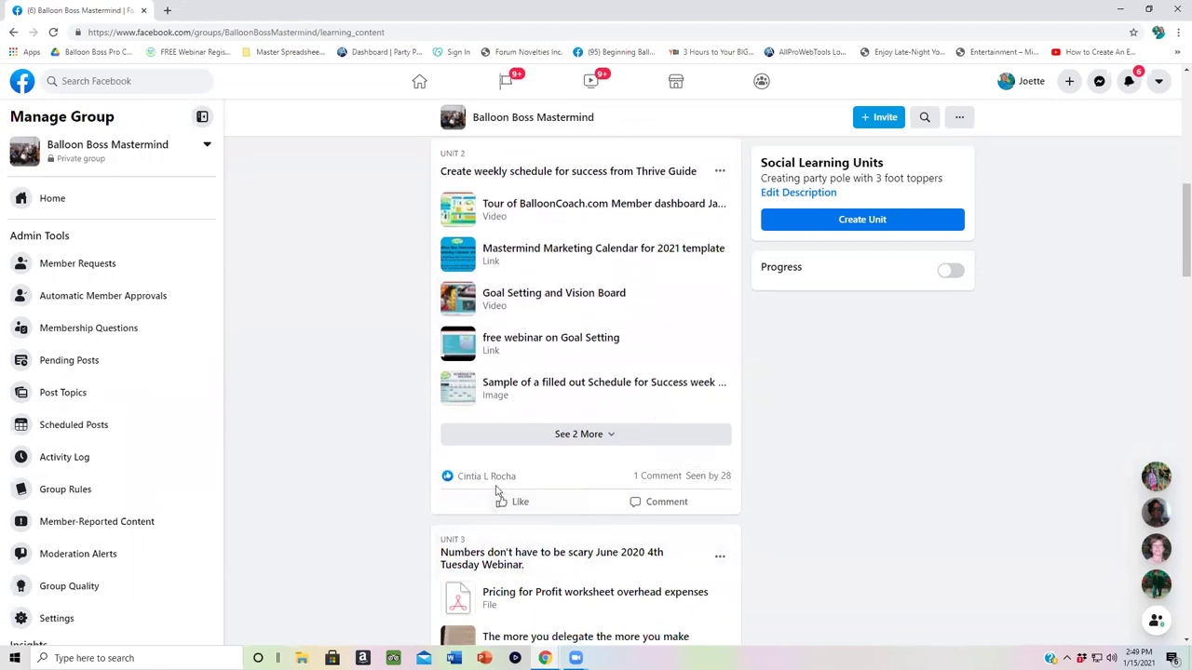
Look through Units 3 to 15, covering profit pricing, yard art, party pole toppers, Canva marketing, foil flowers and outdoor tips
scroll(496, 491, "down", 5)
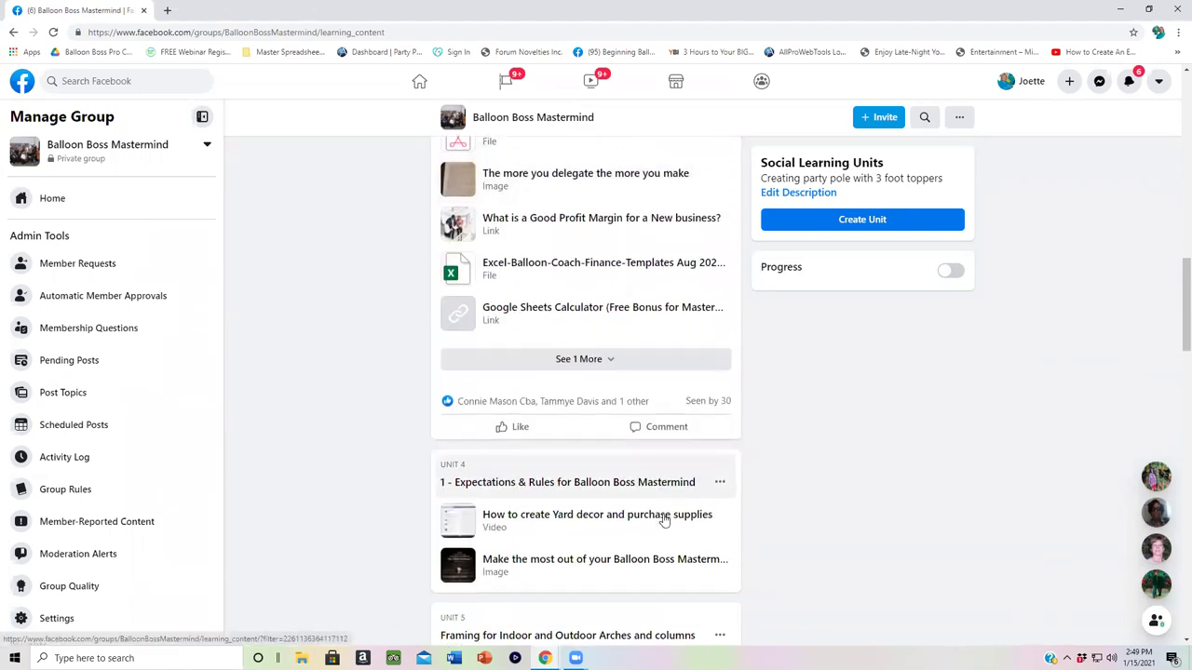
scroll(664, 519, "down", 11)
scroll(664, 519, "down", 1)
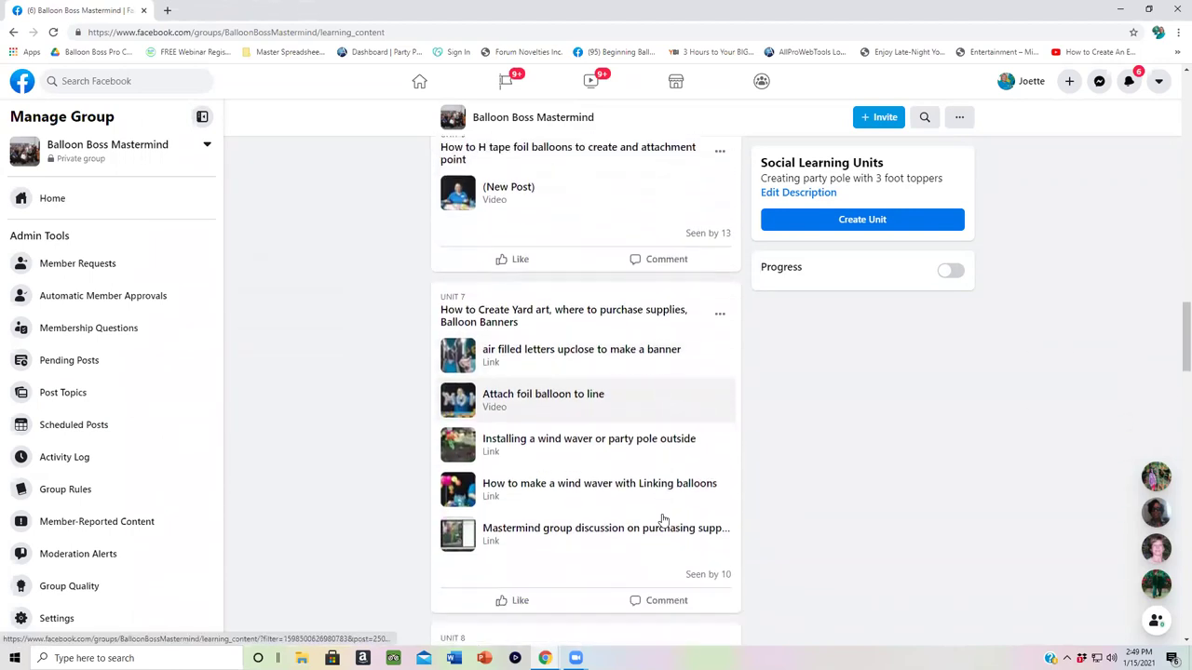
scroll(664, 520, "down", 1)
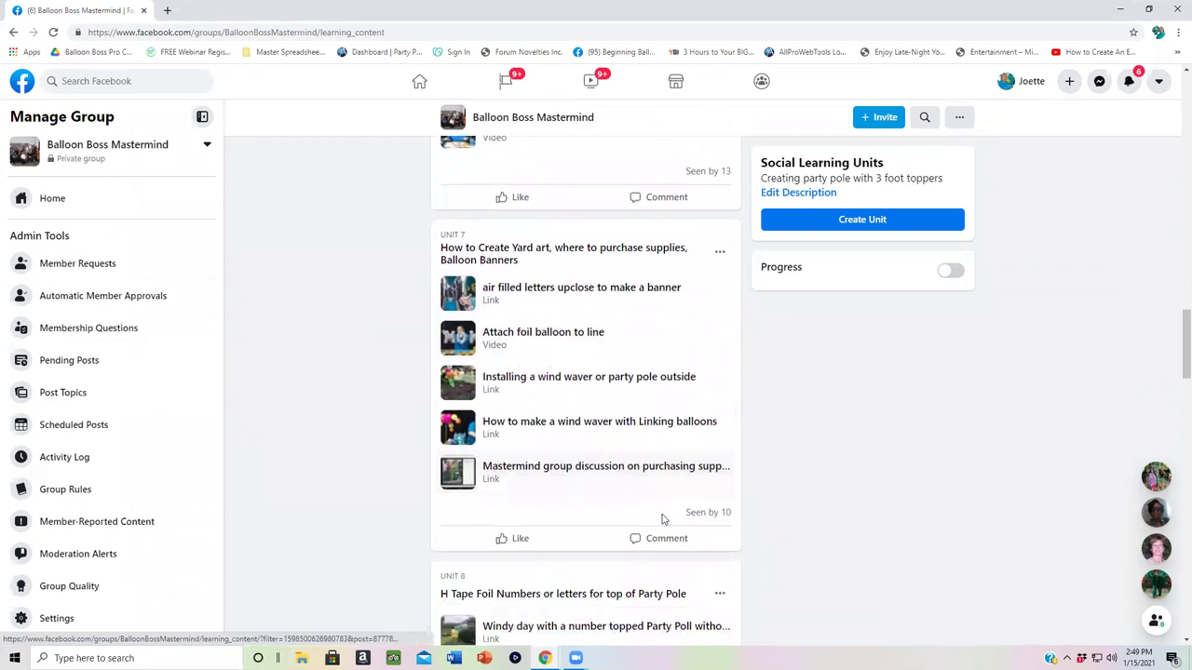
scroll(661, 522, "down", 2)
scroll(661, 521, "down", 1)
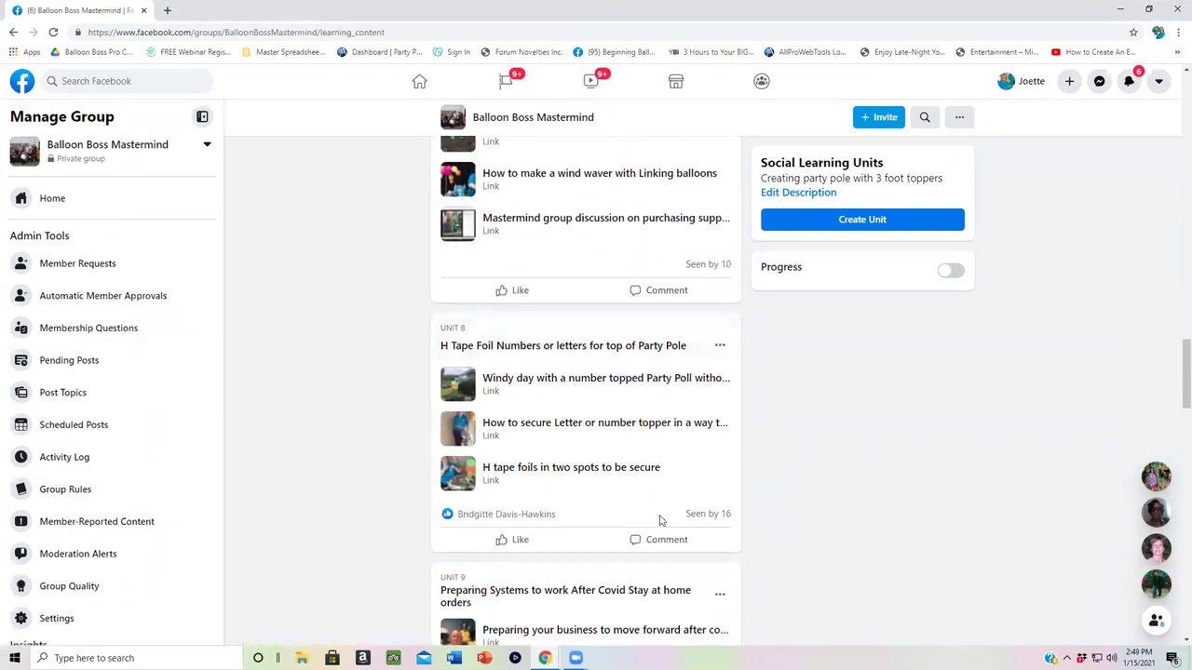
scroll(639, 509, "down", 2)
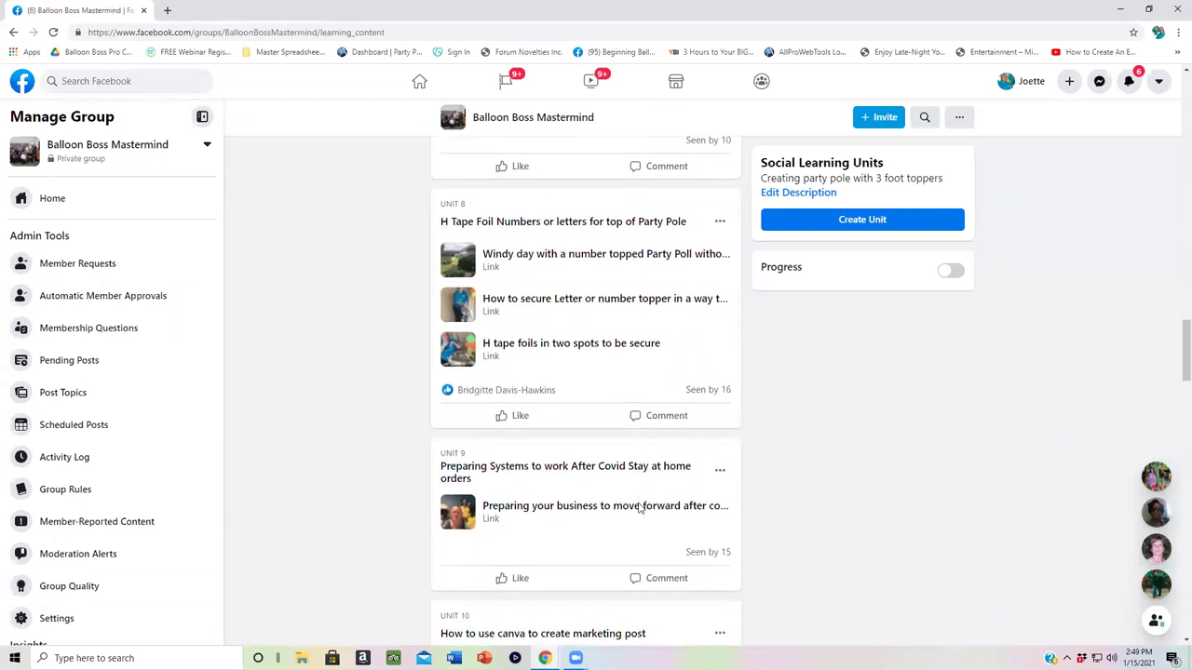
scroll(824, 554, "down", 3)
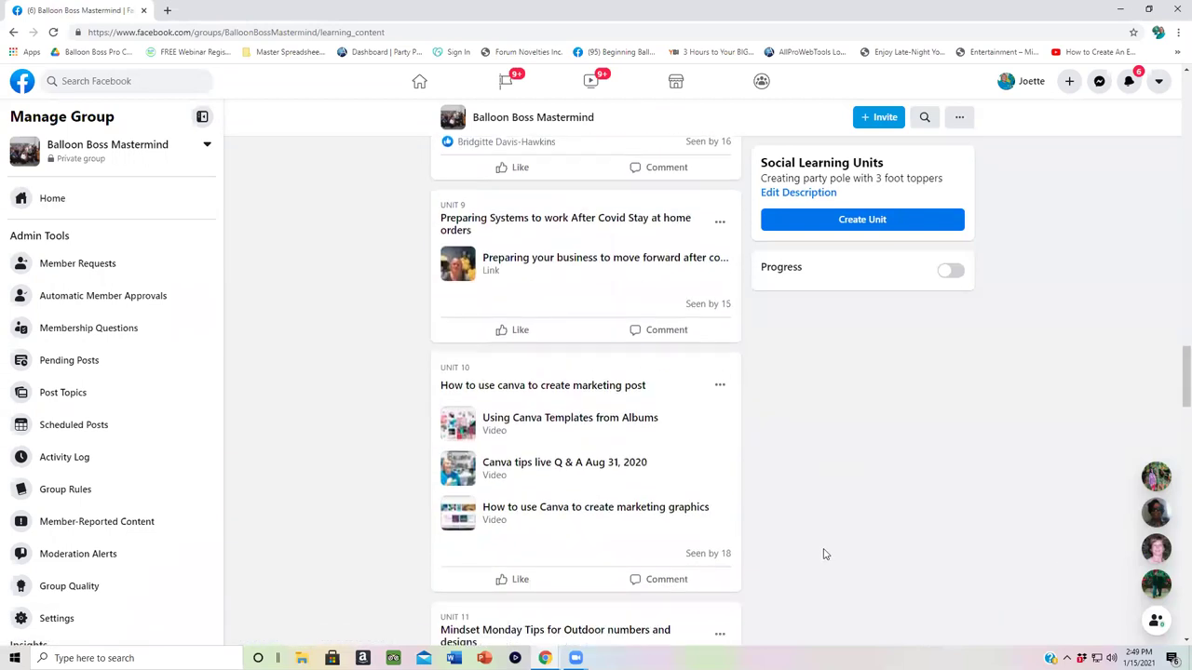
scroll(824, 554, "down", 4)
scroll(824, 554, "down", 3)
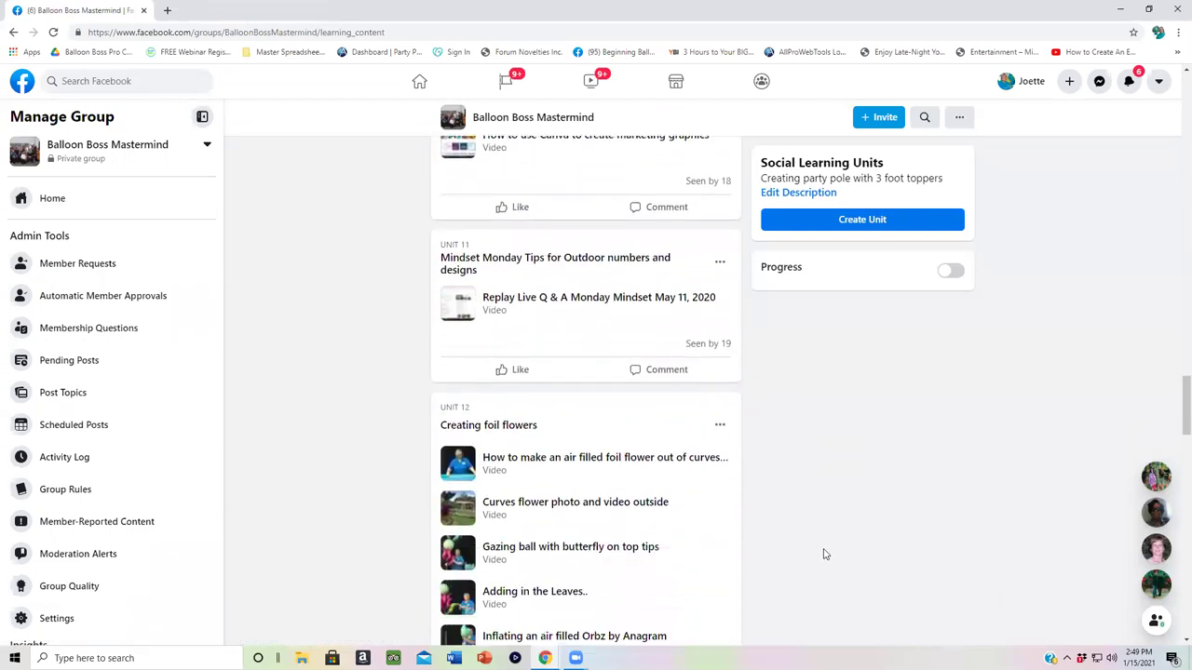
scroll(824, 554, "down", 5)
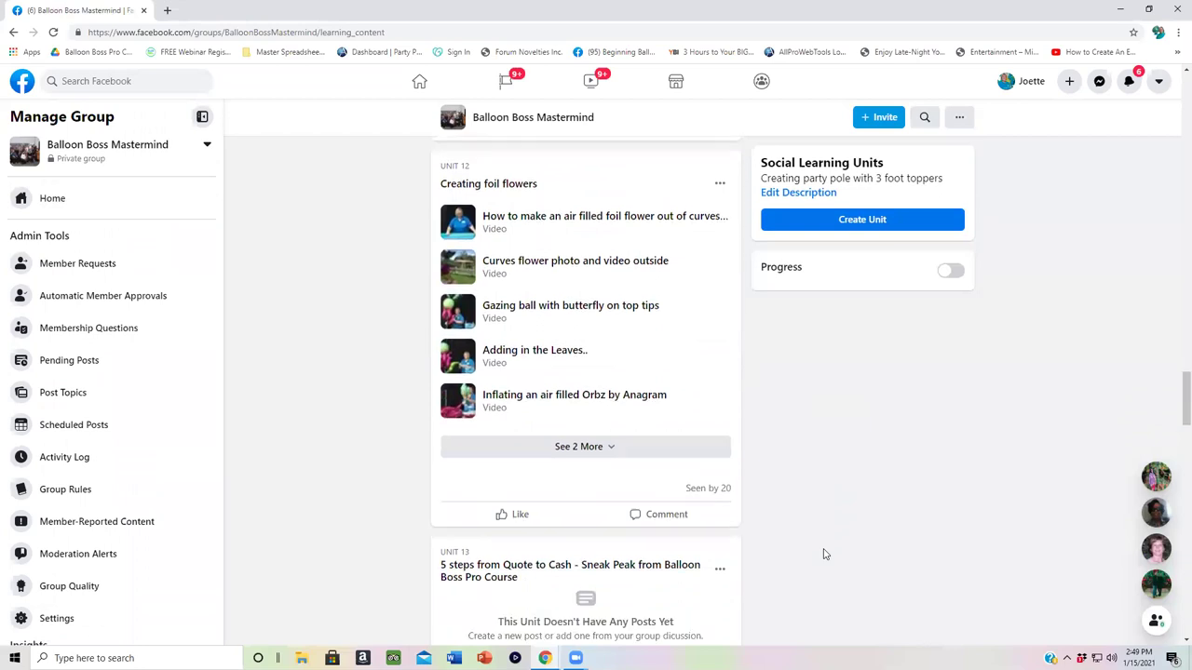
scroll(824, 554, "down", 5)
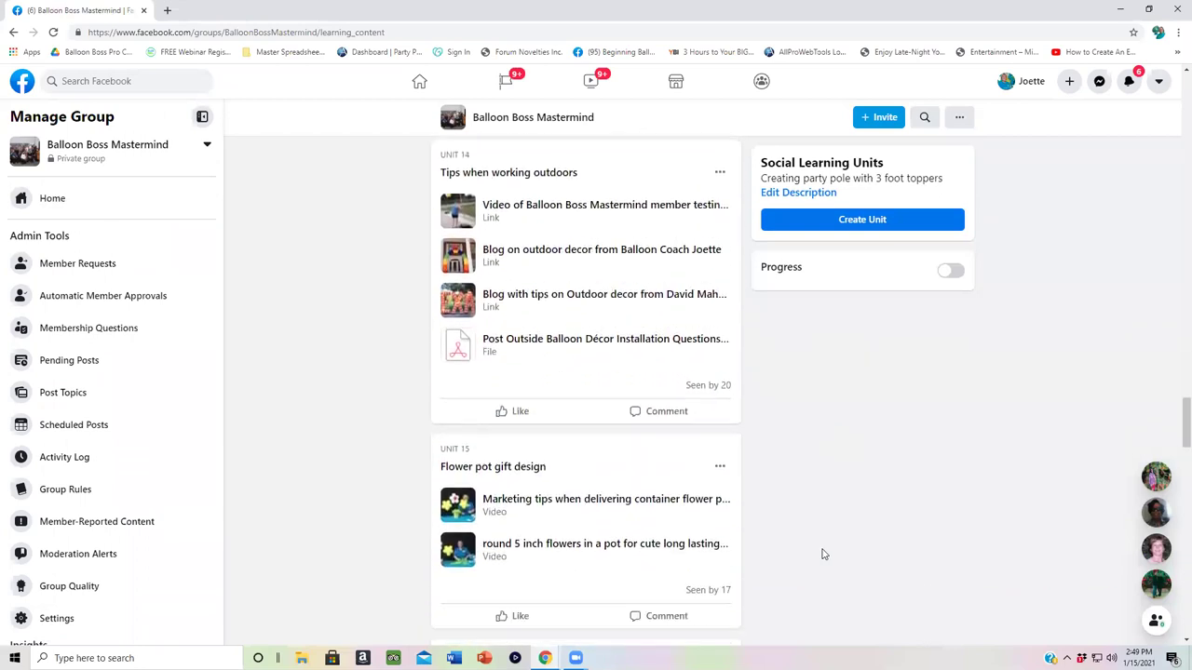
Continue through the learning units up to Unit 43, examining topics such as sand weights, marketing plans, heat sealing, vinyl and pool decor
scroll(821, 555, "down", 10)
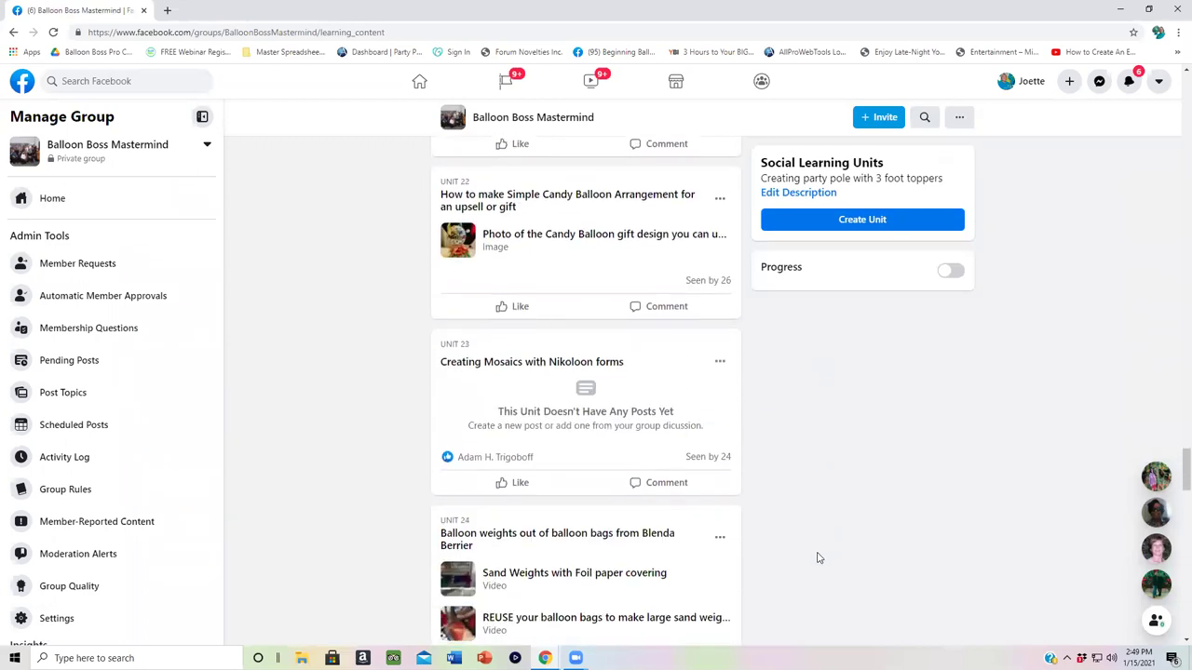
scroll(817, 556, "down", 6)
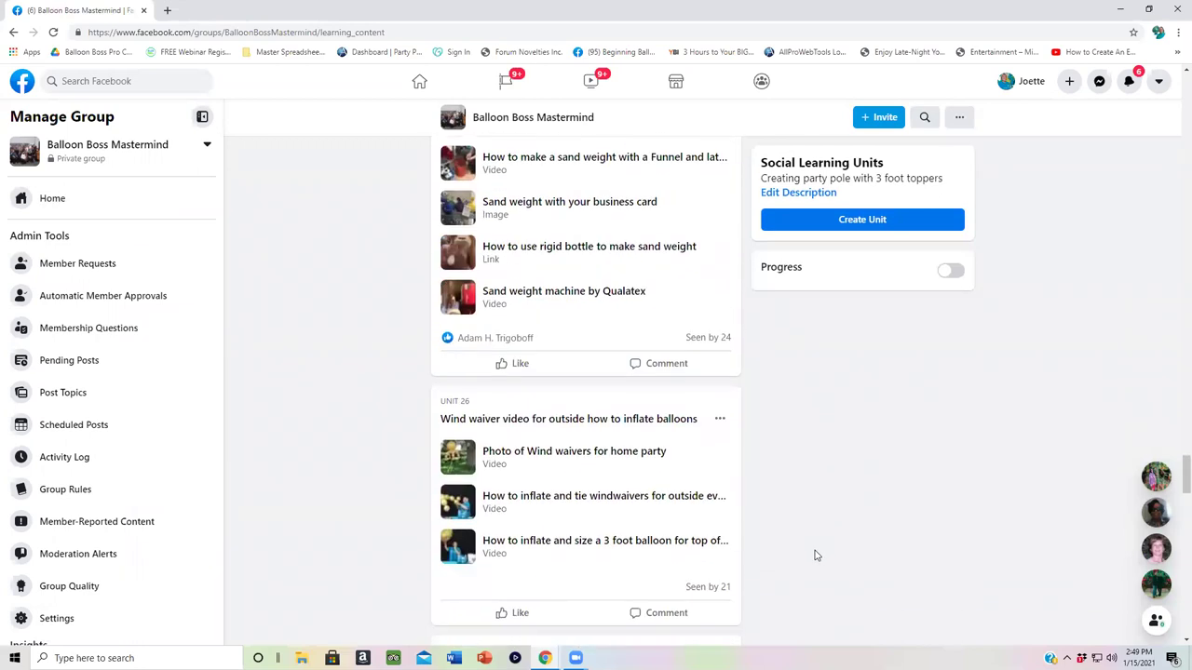
scroll(815, 555, "down", 1)
scroll(815, 556, "down", 3)
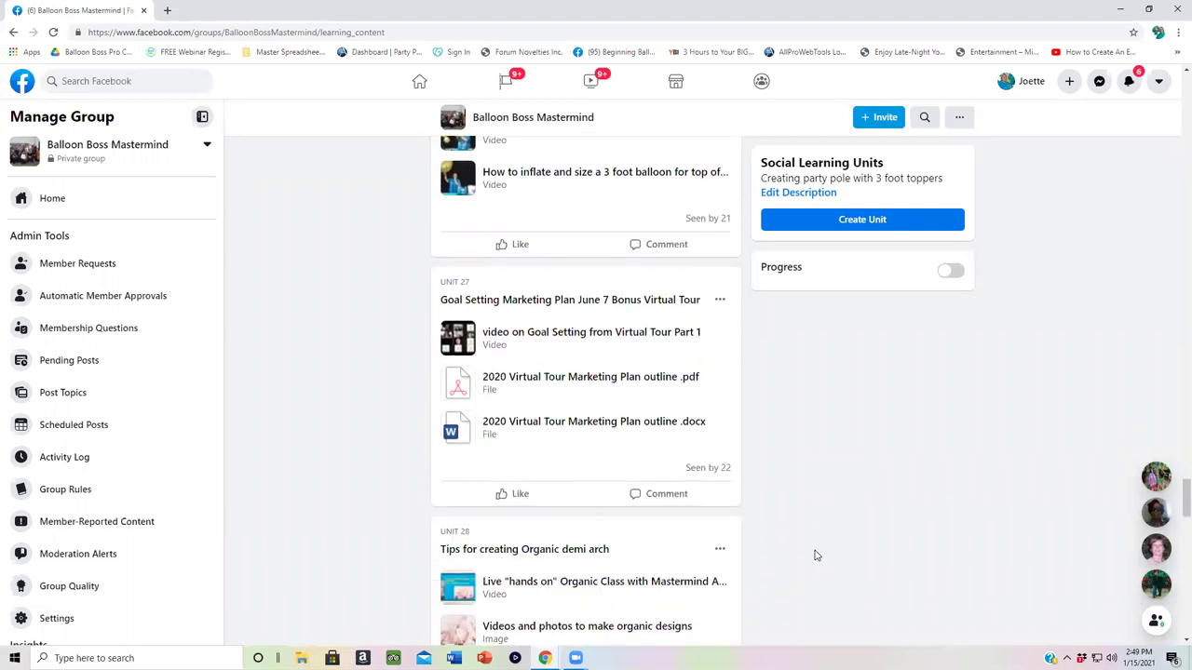
scroll(816, 556, "down", 3)
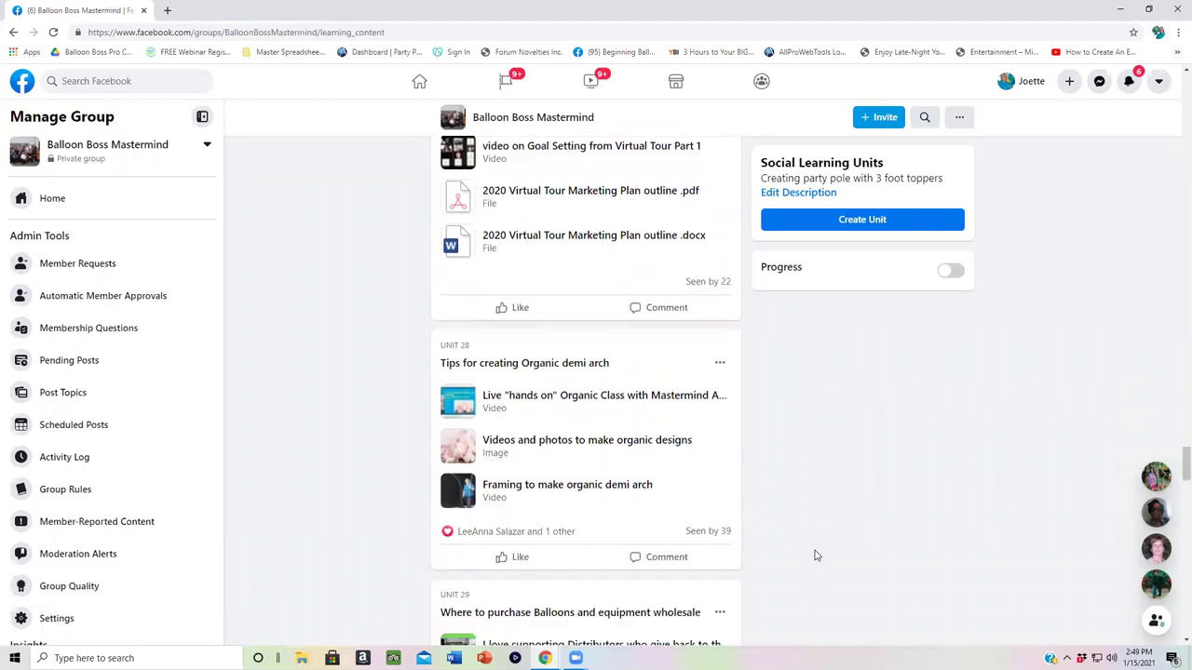
scroll(815, 556, "down", 6)
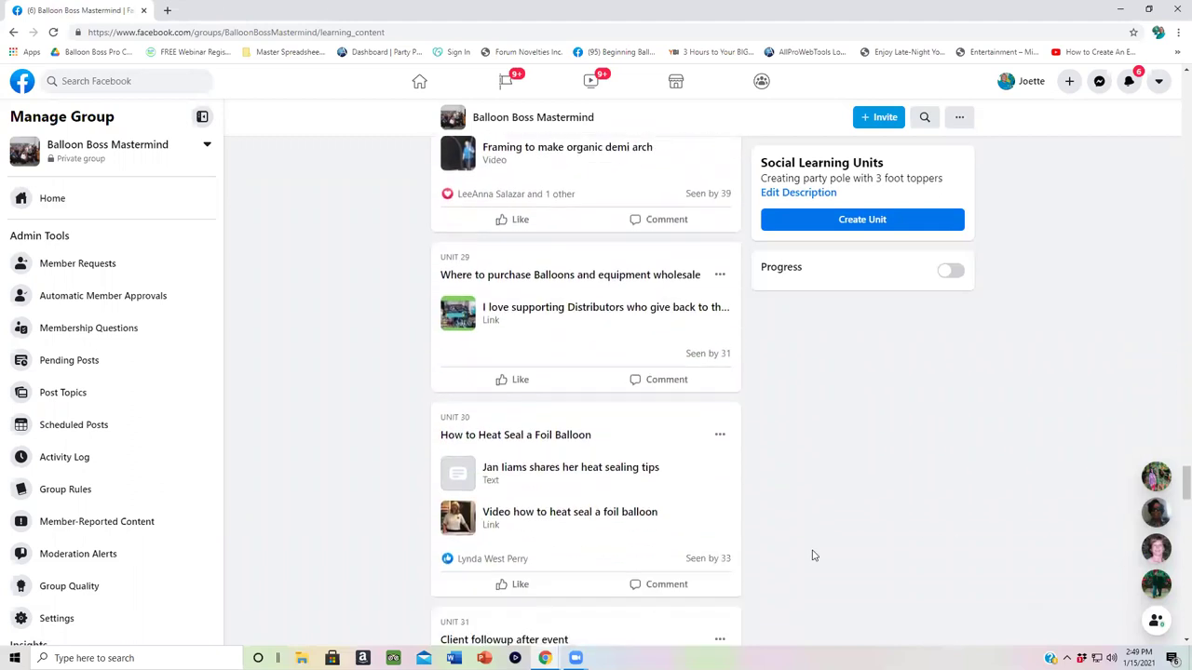
scroll(812, 556, "down", 7)
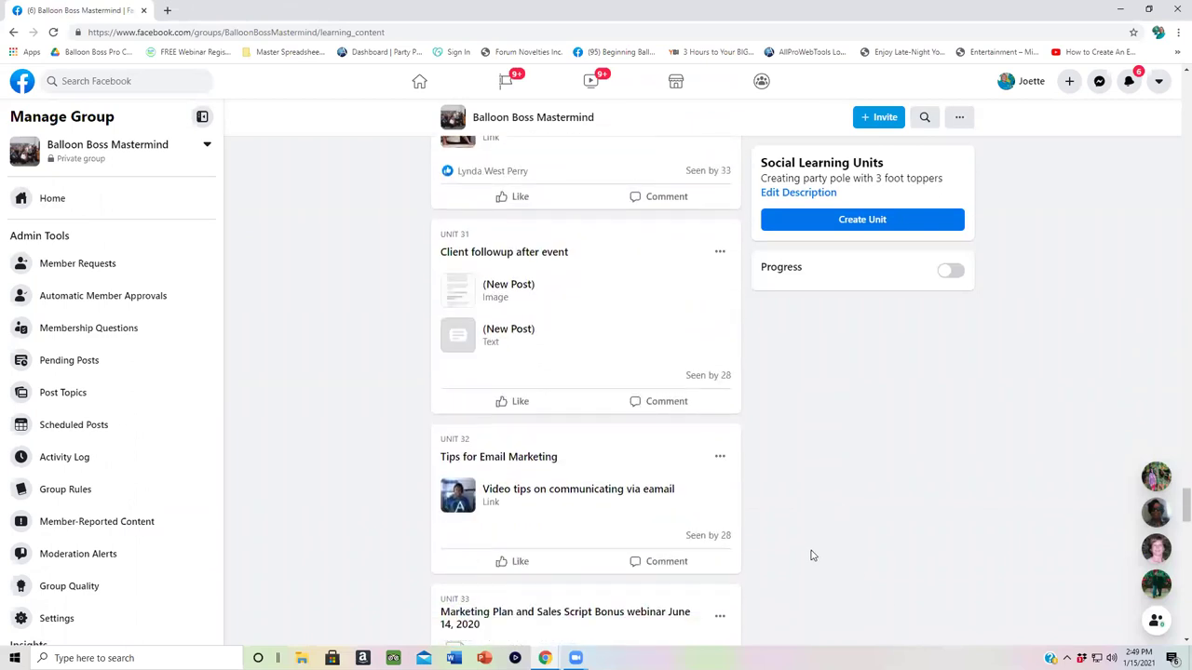
scroll(809, 554, "down", 3)
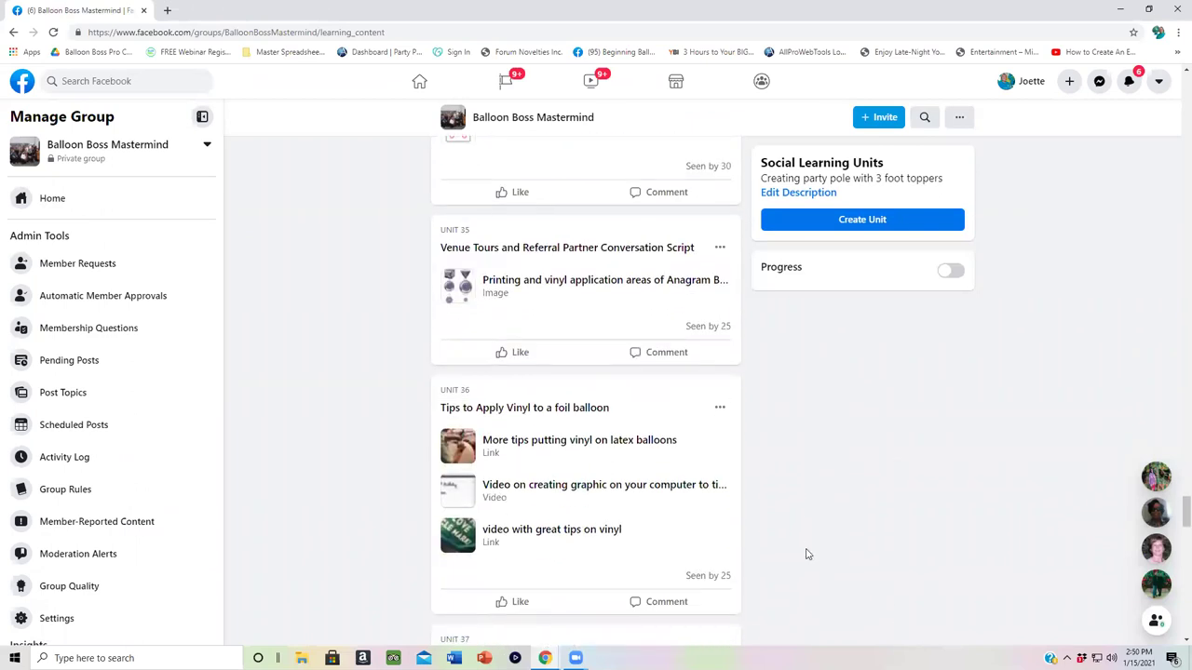
scroll(809, 554, "down", 8)
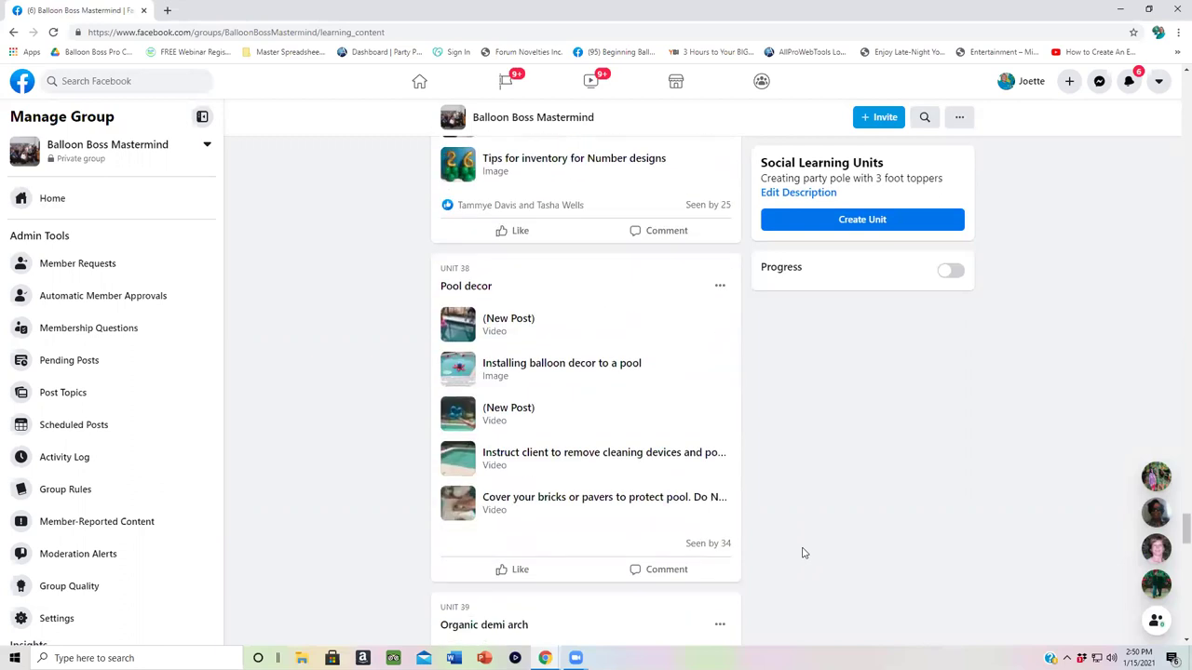
scroll(804, 553, "down", 3)
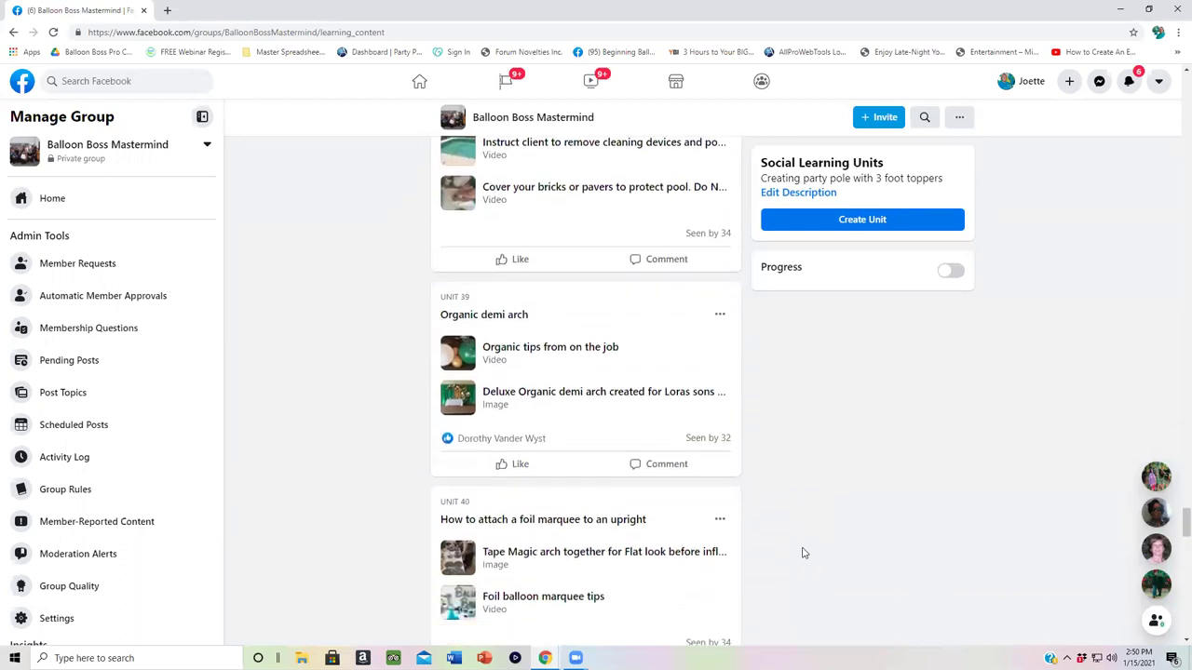
scroll(804, 553, "down", 6)
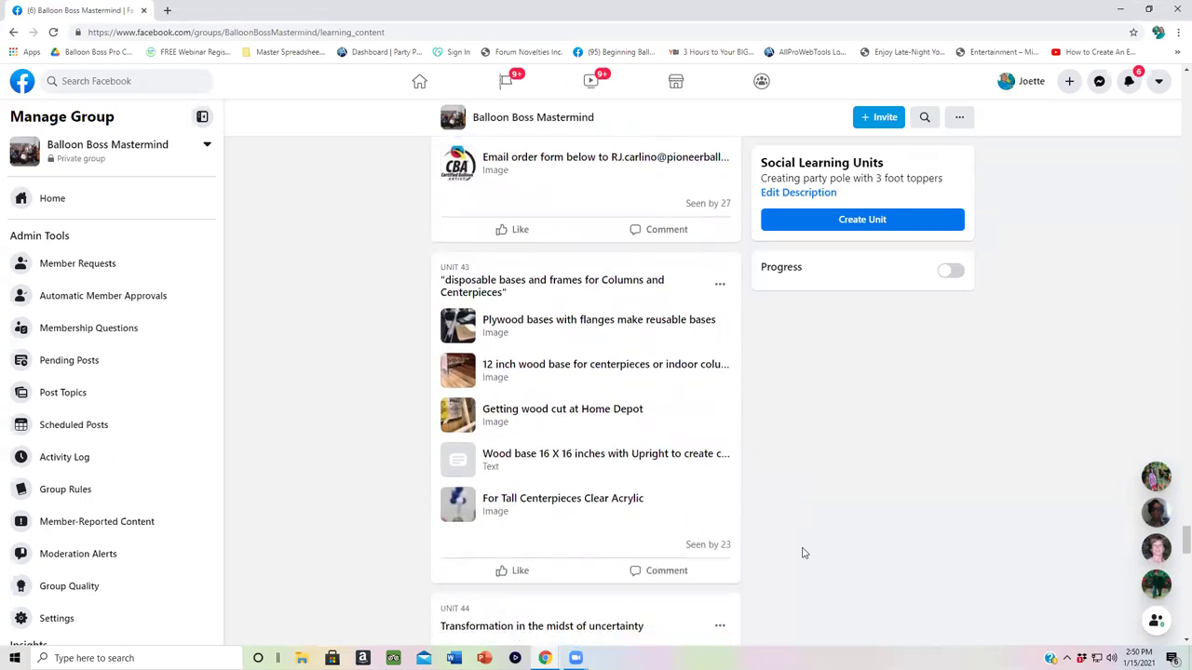
Browse Units 44 to 77, examining topics such as linking balloon walls, manufacturer marketing materials, yard cards and customer management systems
scroll(804, 553, "down", 3)
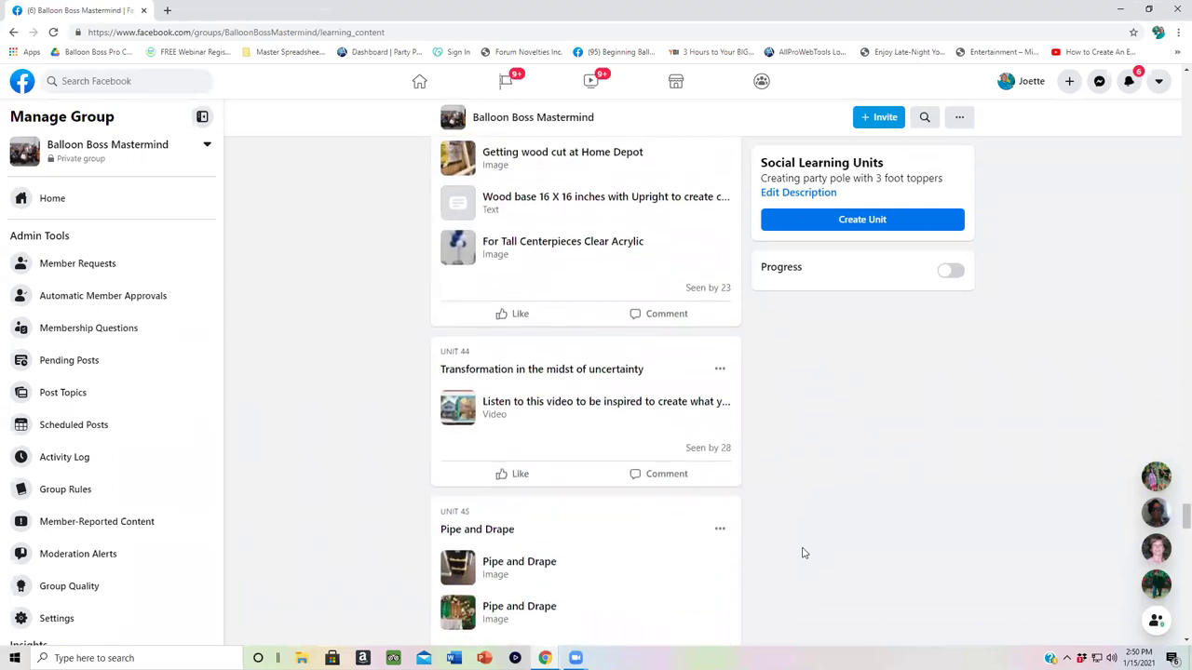
scroll(803, 553, "down", 3)
scroll(804, 553, "down", 3)
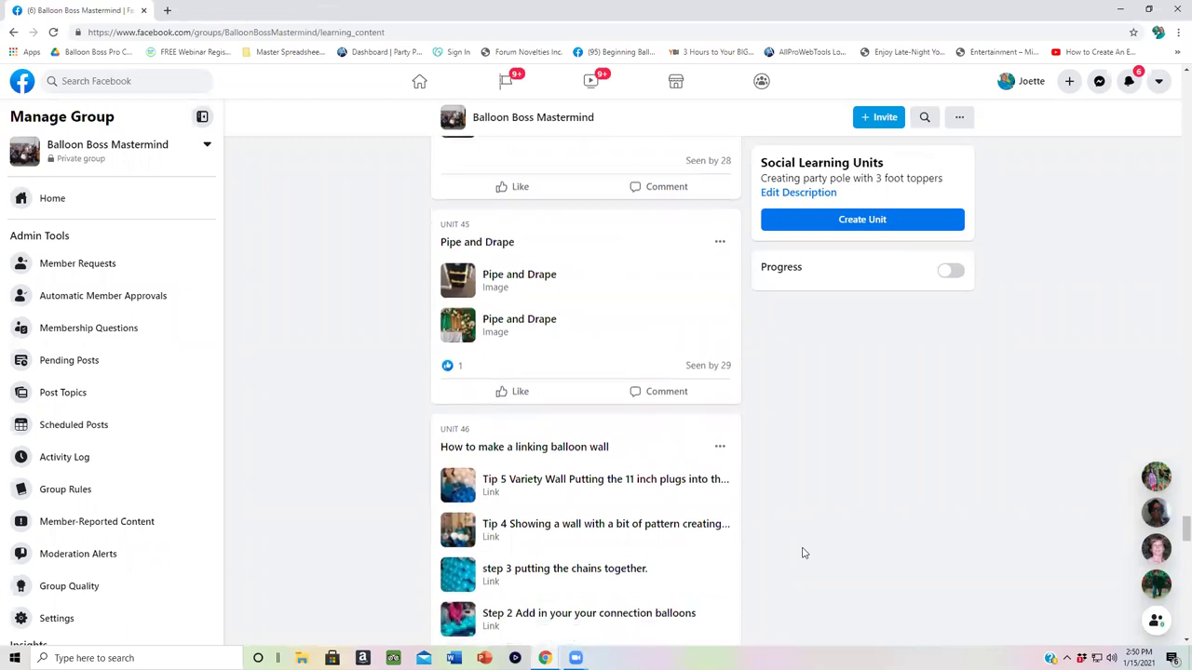
scroll(804, 553, "down", 6)
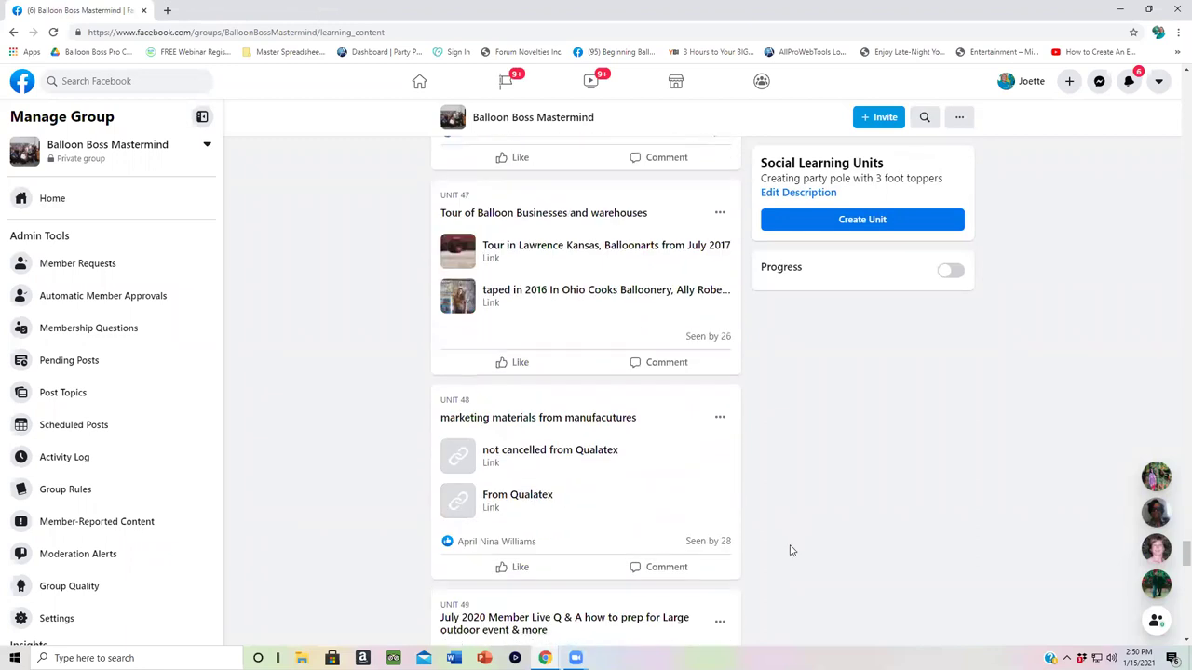
scroll(787, 550, "down", 15)
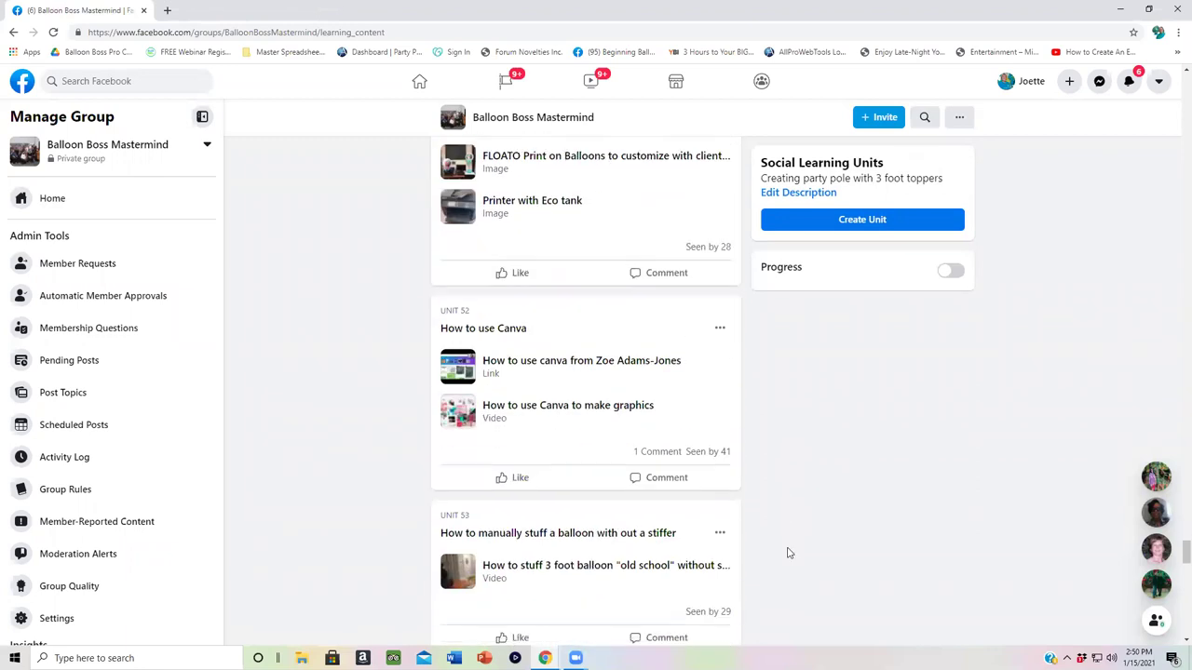
scroll(787, 556, "down", 20)
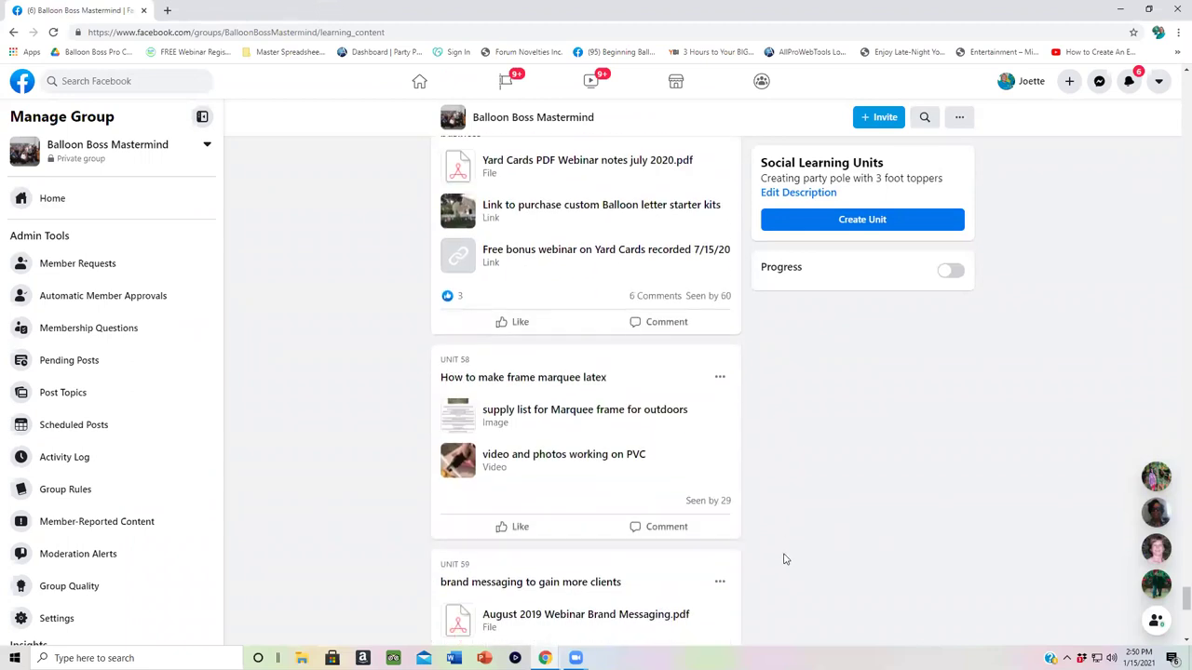
scroll(787, 562, "down", 12)
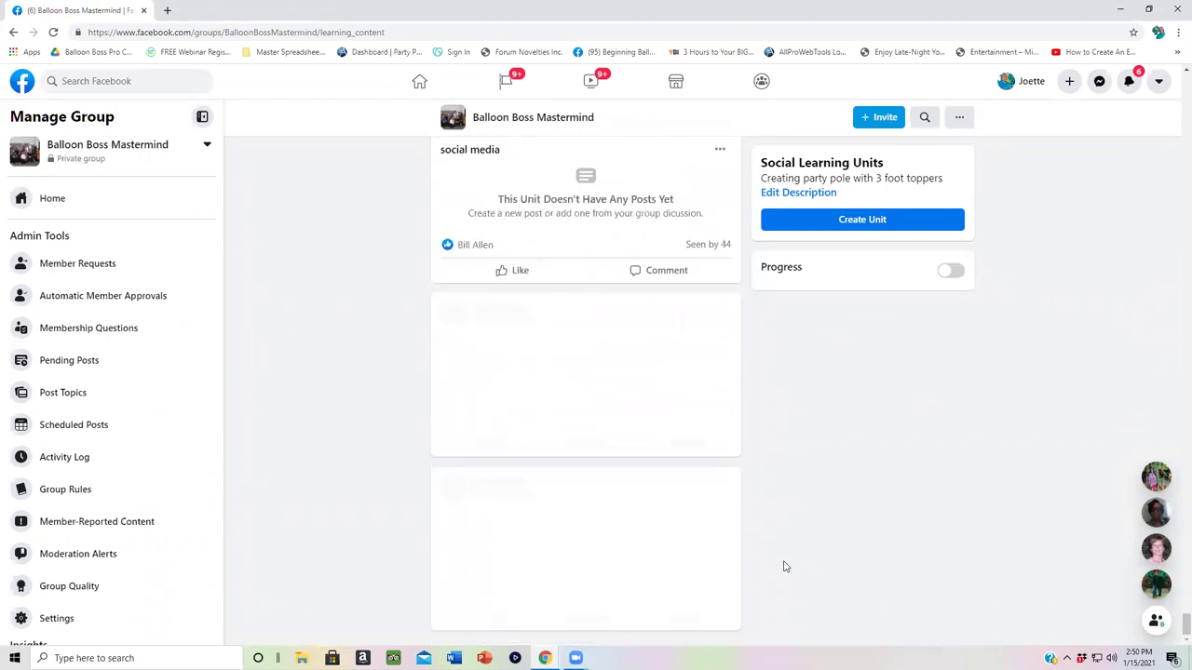
scroll(783, 564, "down", 2)
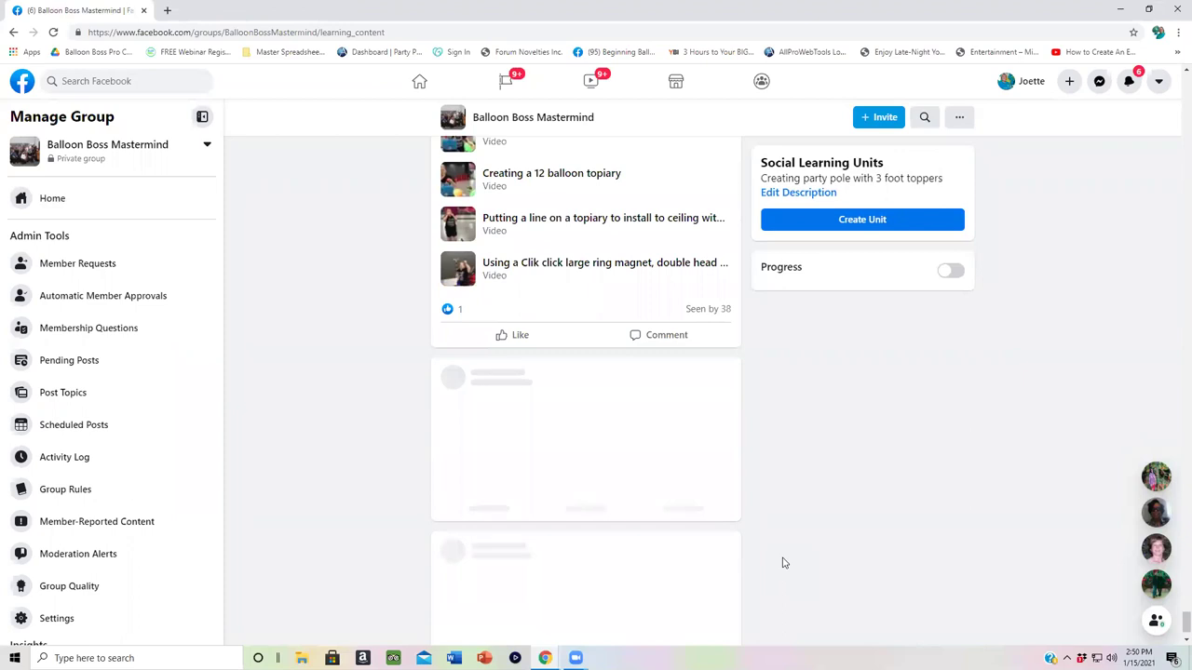
scroll(782, 562, "down", 8)
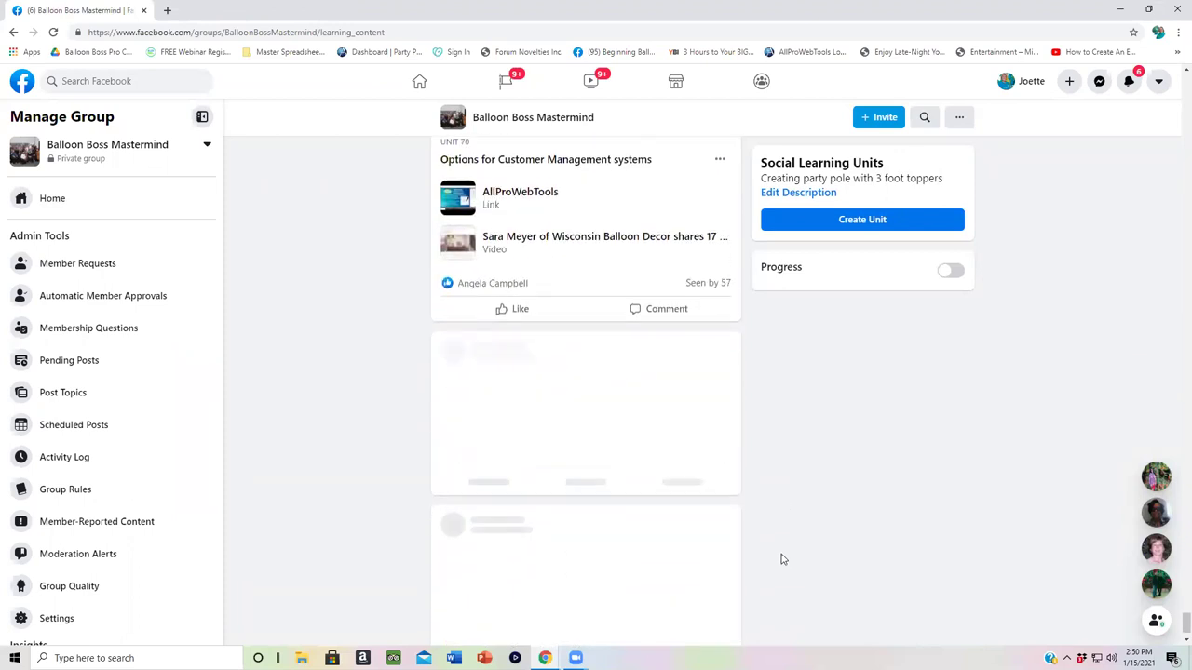
scroll(782, 559, "down", 10)
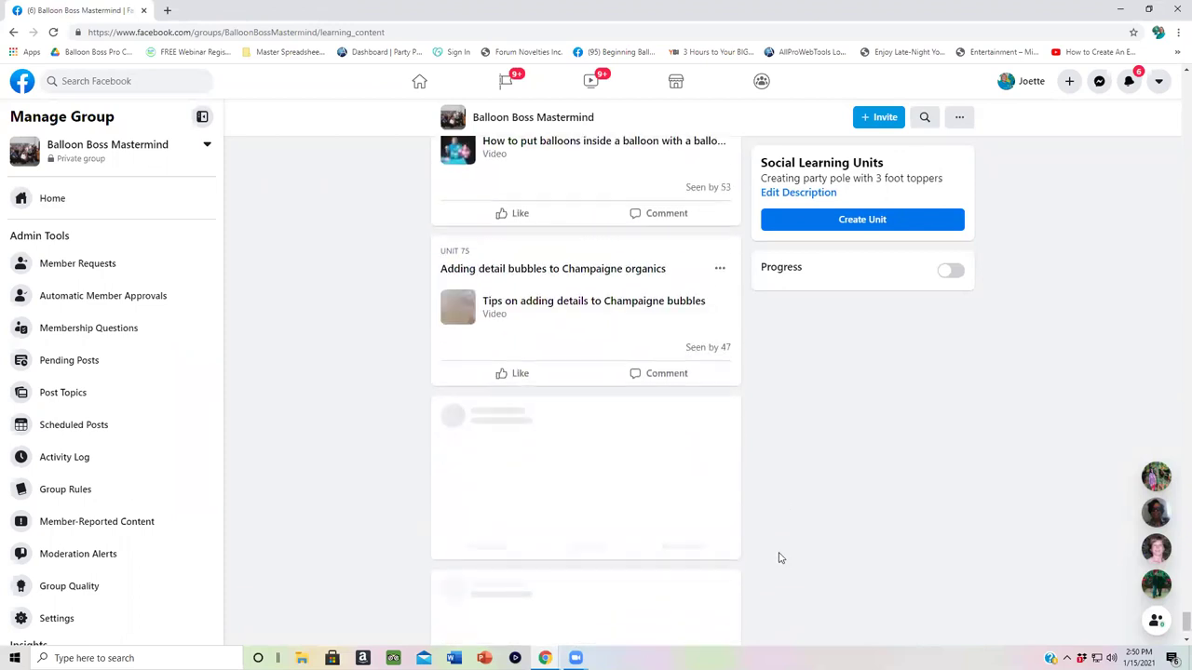
scroll(781, 558, "down", 1)
scroll(779, 561, "down", 3)
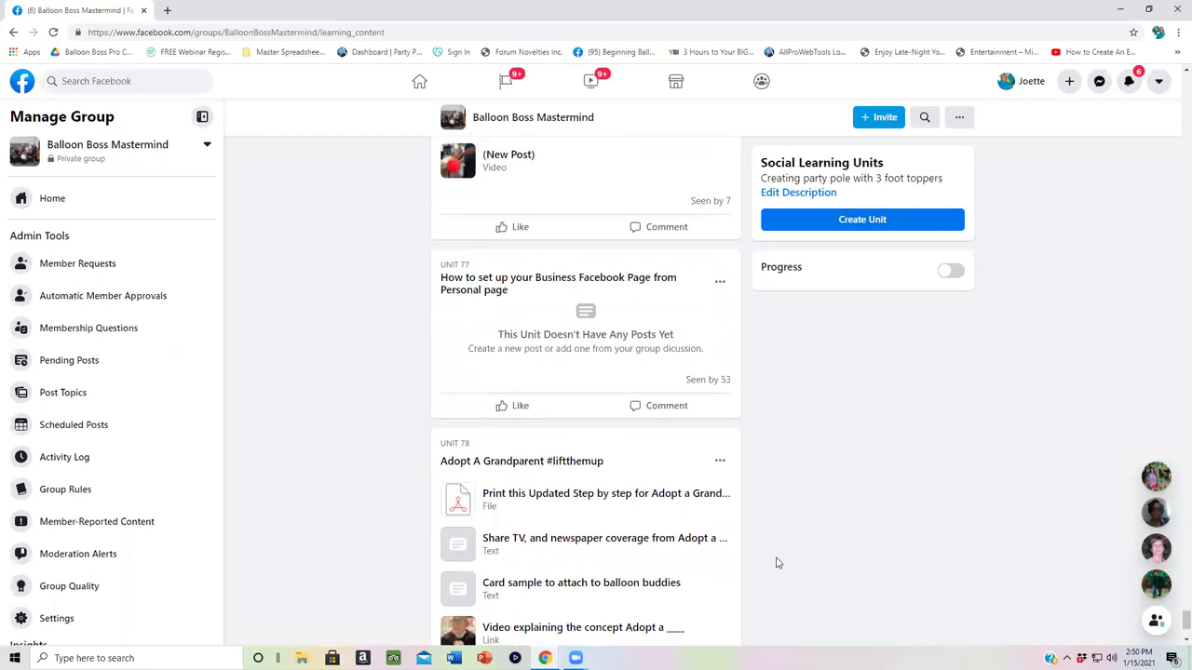
Expand the full resource list of Unit 78, Adopt A Grandparent #liftthemup, review its contents, and go back up to Unit 76
scroll(779, 562, "down", 2)
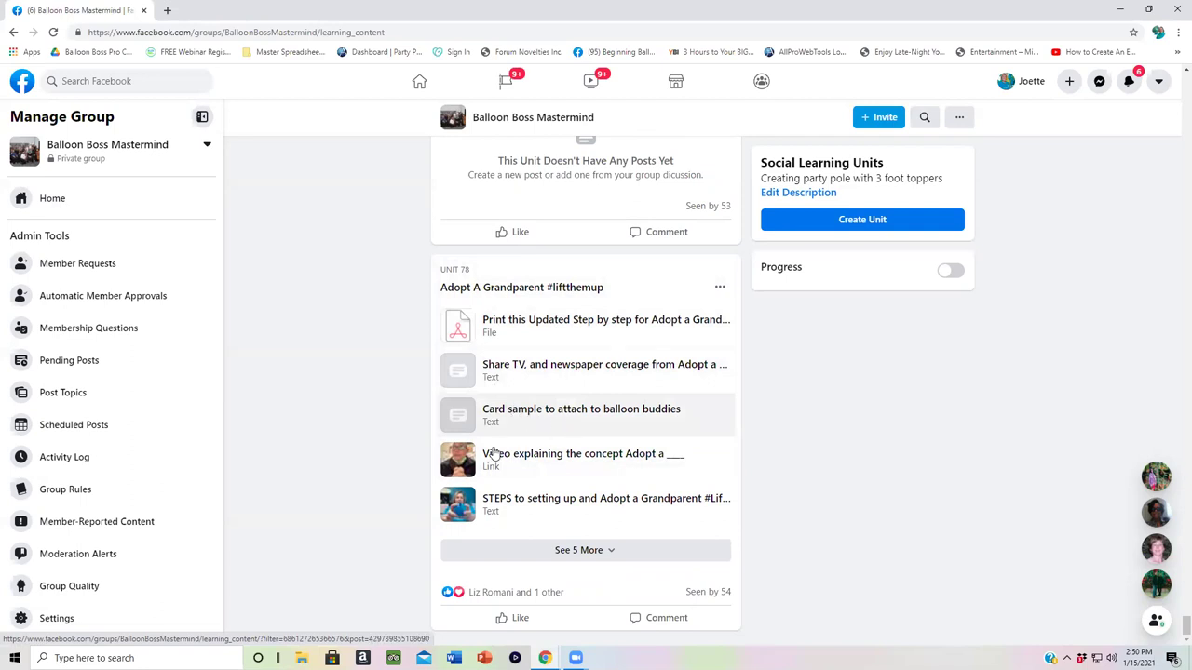
left_click(585, 553)
scroll(584, 556, "down", 2)
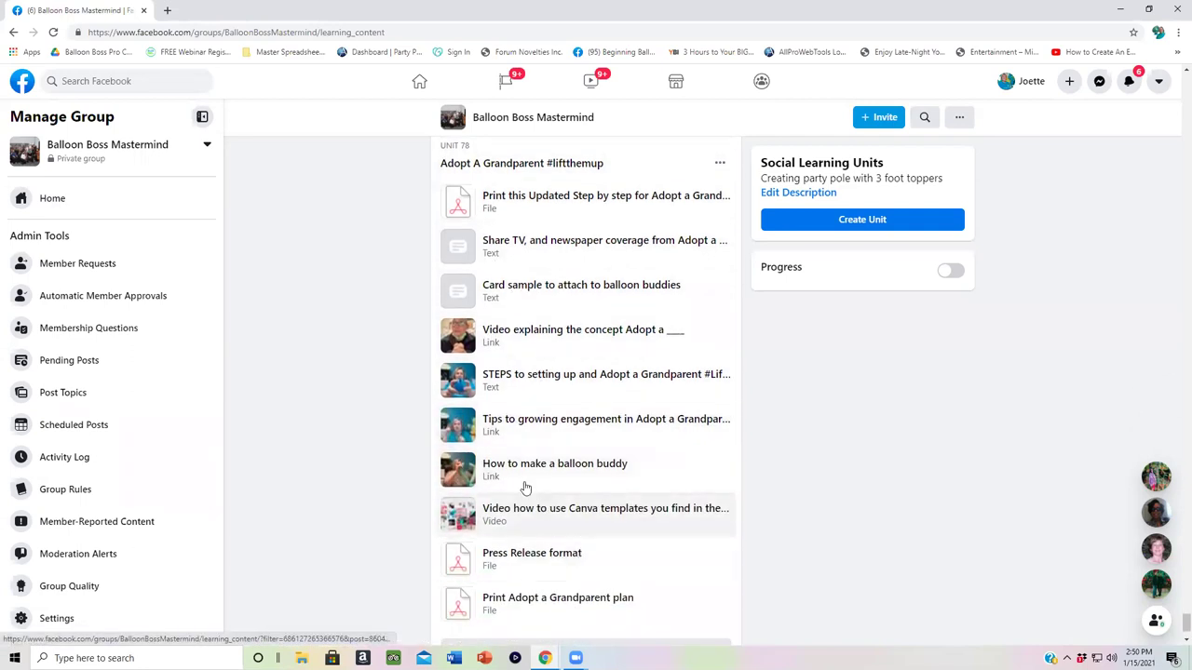
scroll(524, 512, "down", 1)
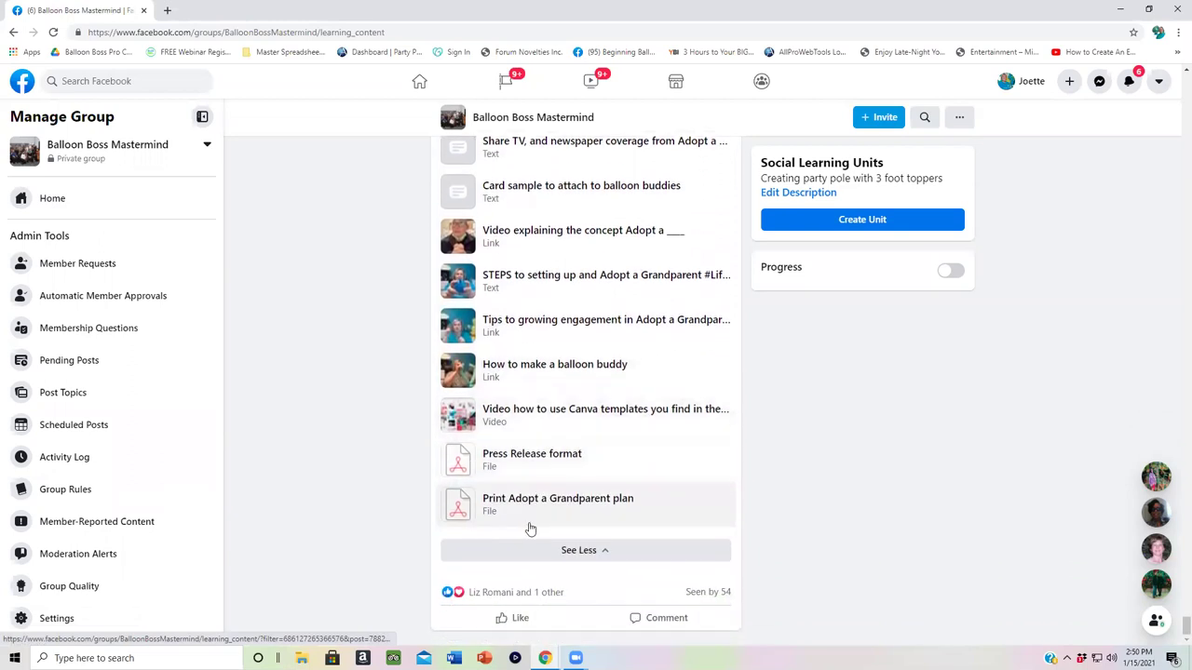
scroll(529, 529, "up", 1)
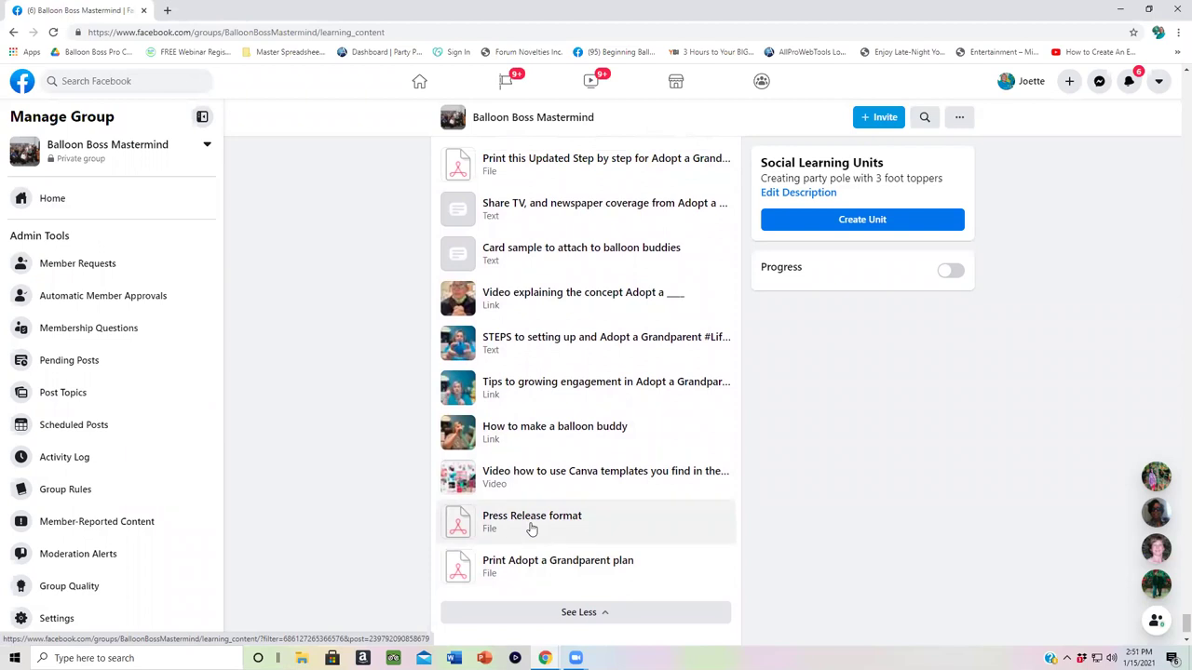
scroll(550, 530, "up", 7)
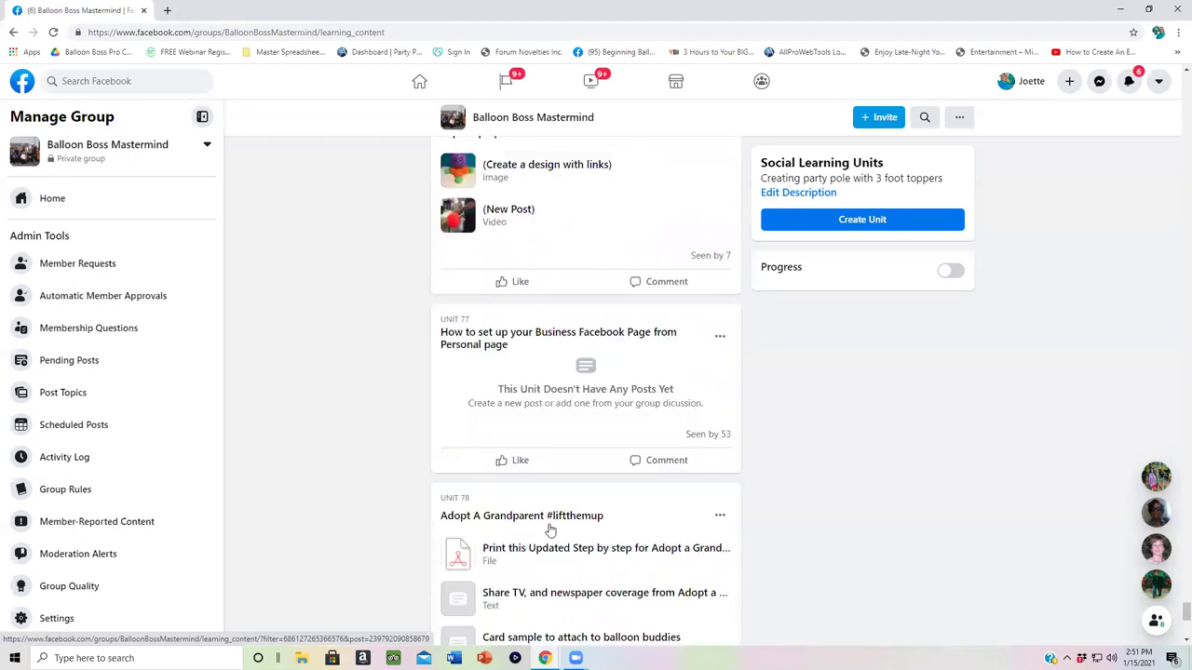
mouse_move(551, 530)
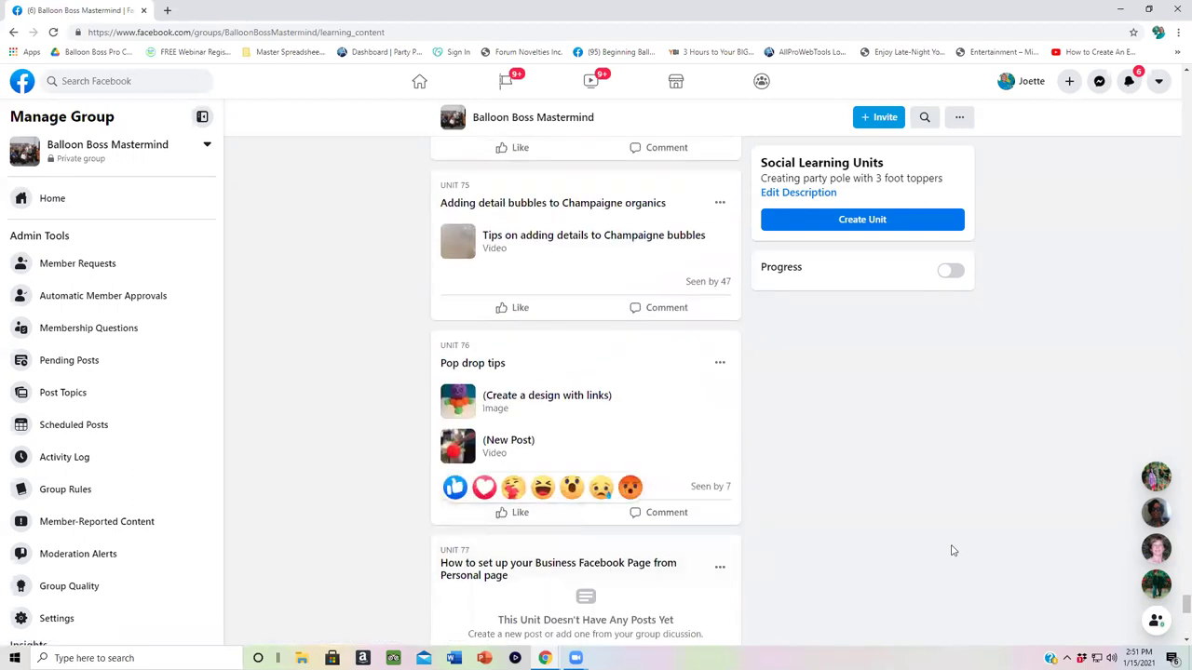
Go back up past the learning units and open the albums in the group's media collection
scroll(950, 549, "up", 6)
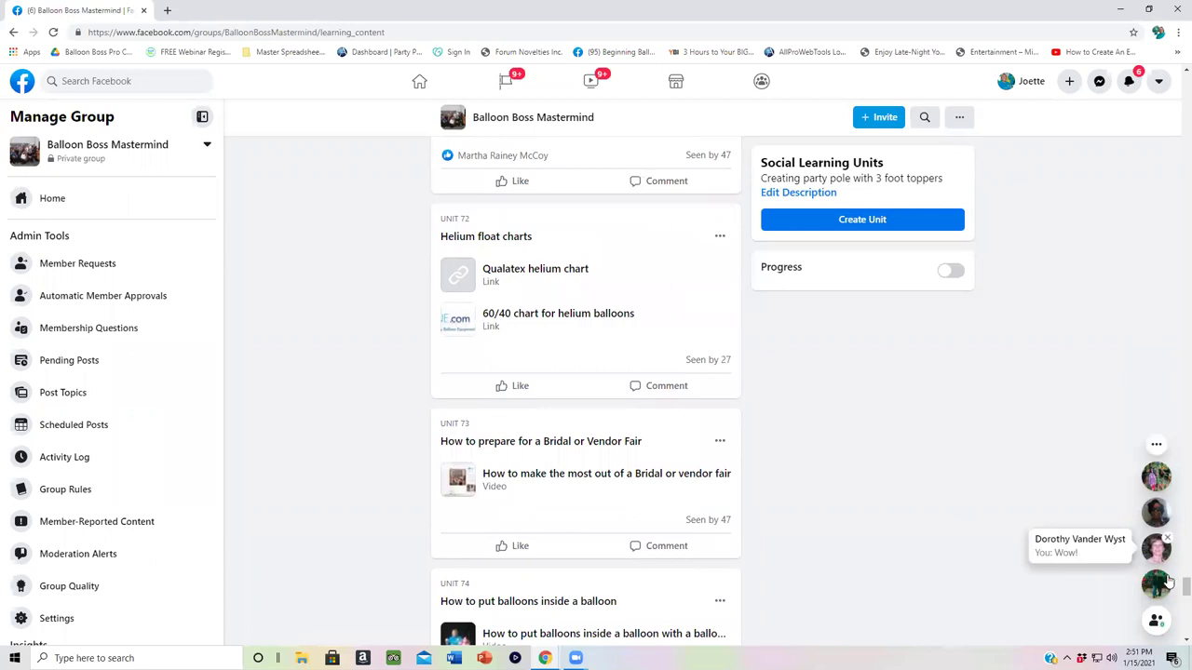
scroll(1178, 582, "up", 15)
scroll(1178, 582, "up", 20)
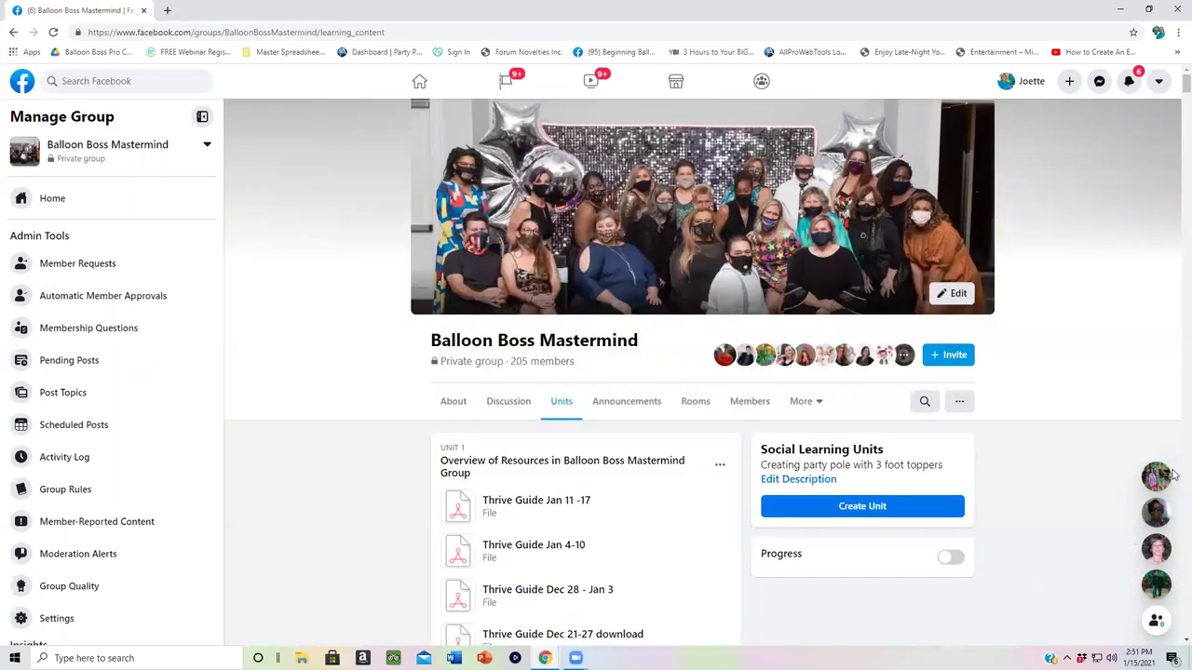
left_click(814, 402)
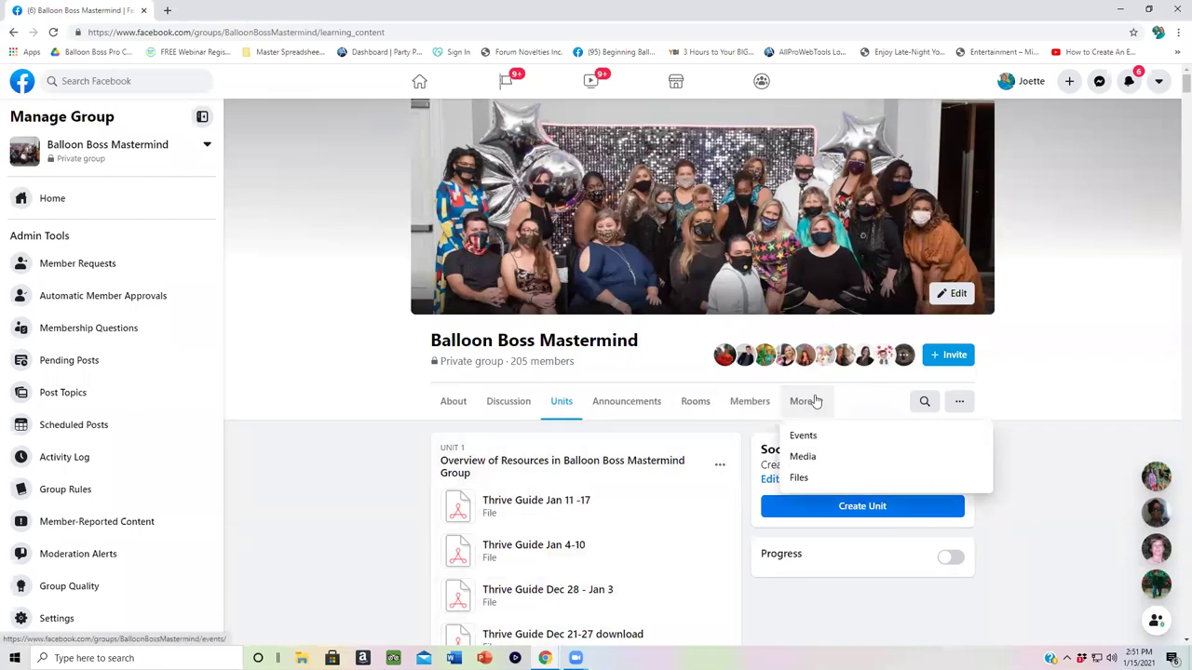
left_click(819, 458)
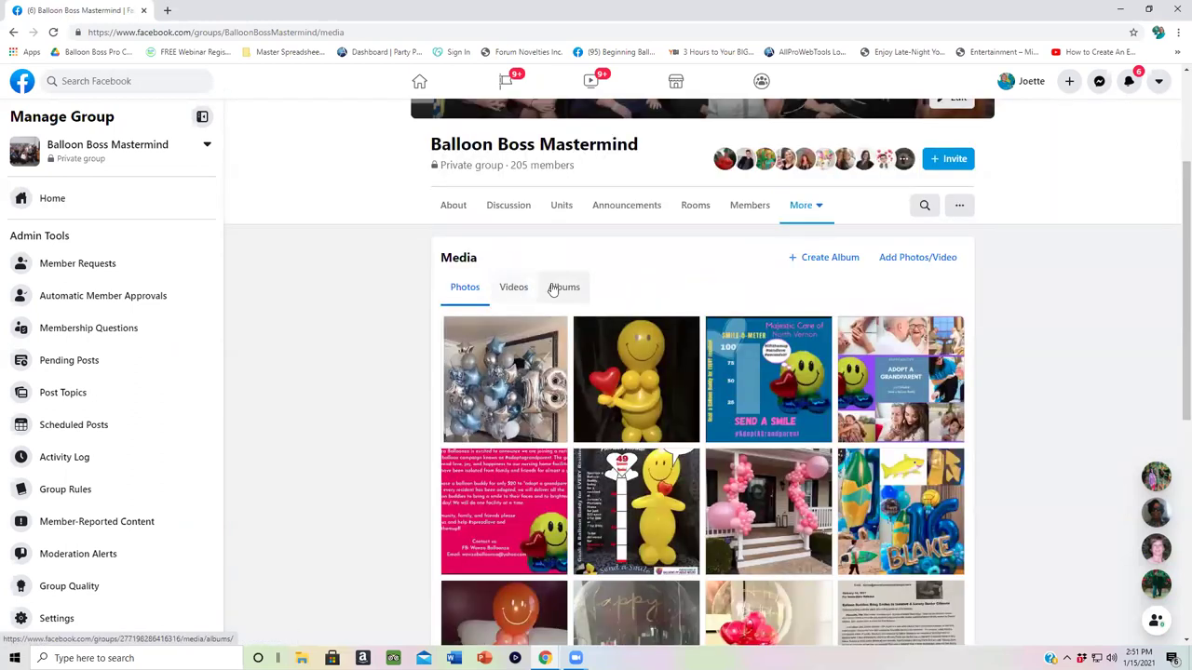
left_click(553, 293)
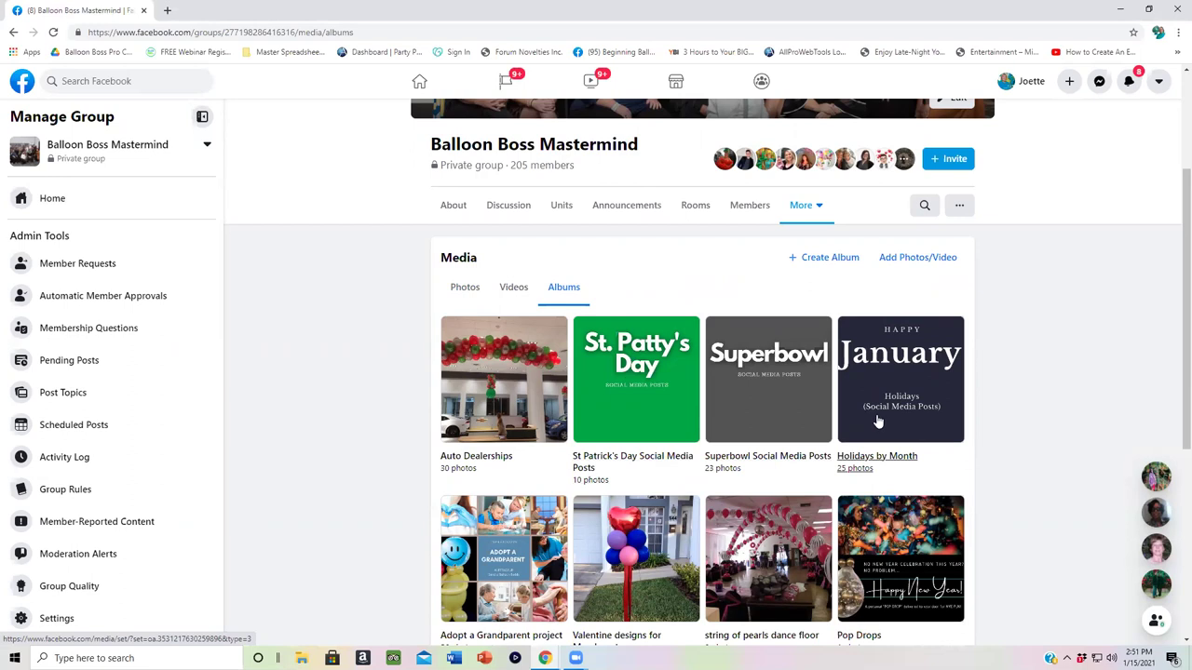
Open the "Adopt a Grandparent project" album and view its blue Smile-O-Meter design for Calvert City Convalescent Center
scroll(875, 421, "down", 1)
scroll(437, 454, "down", 1)
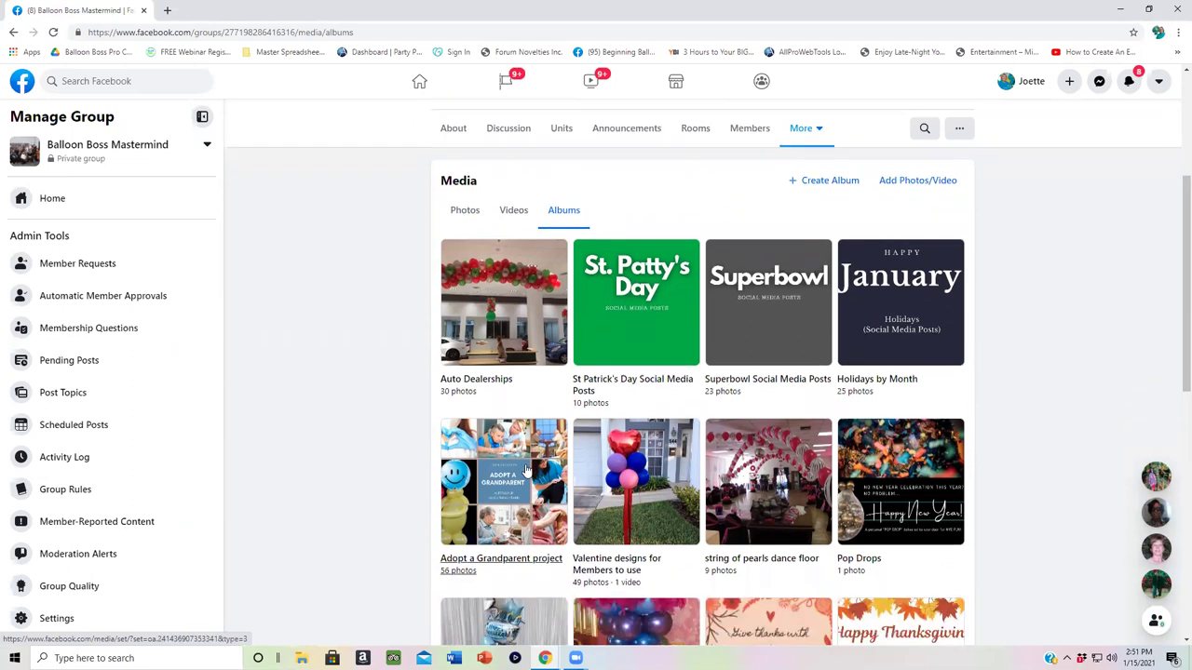
scroll(516, 459, "down", 1)
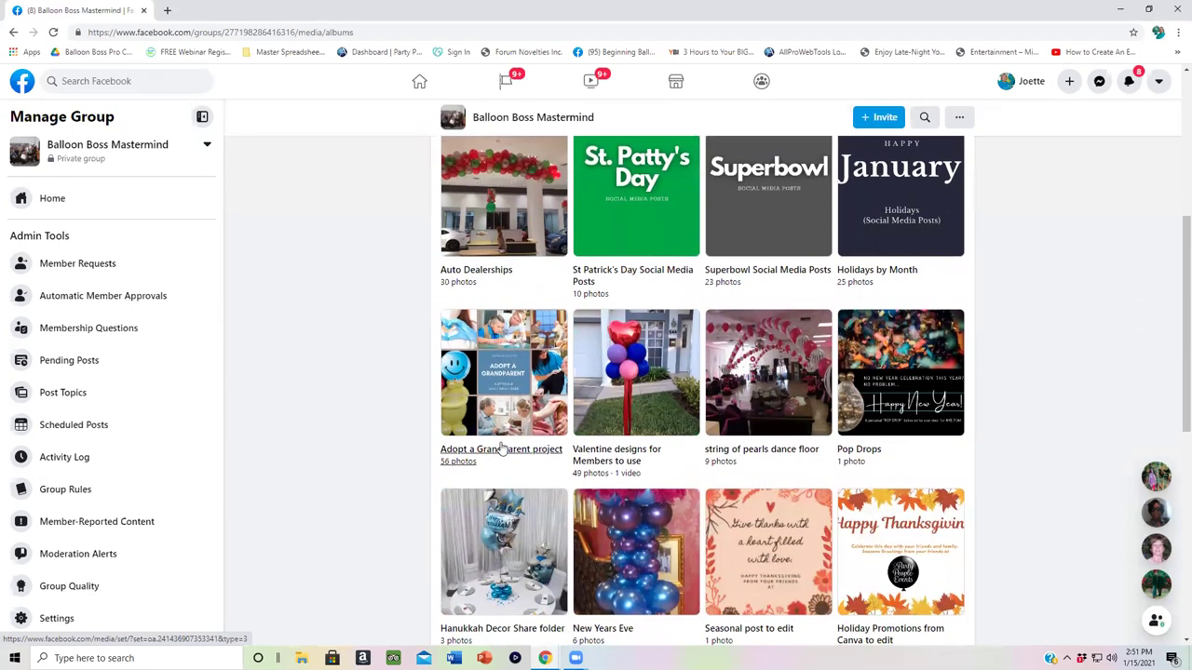
left_click(501, 451)
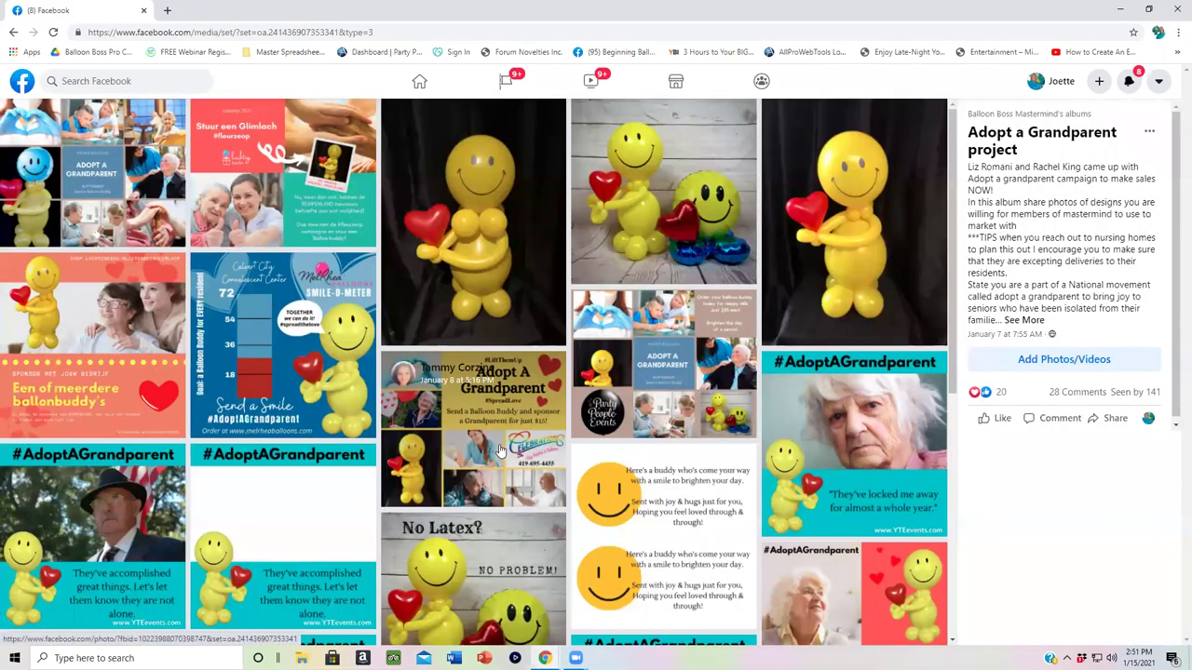
left_click(317, 383)
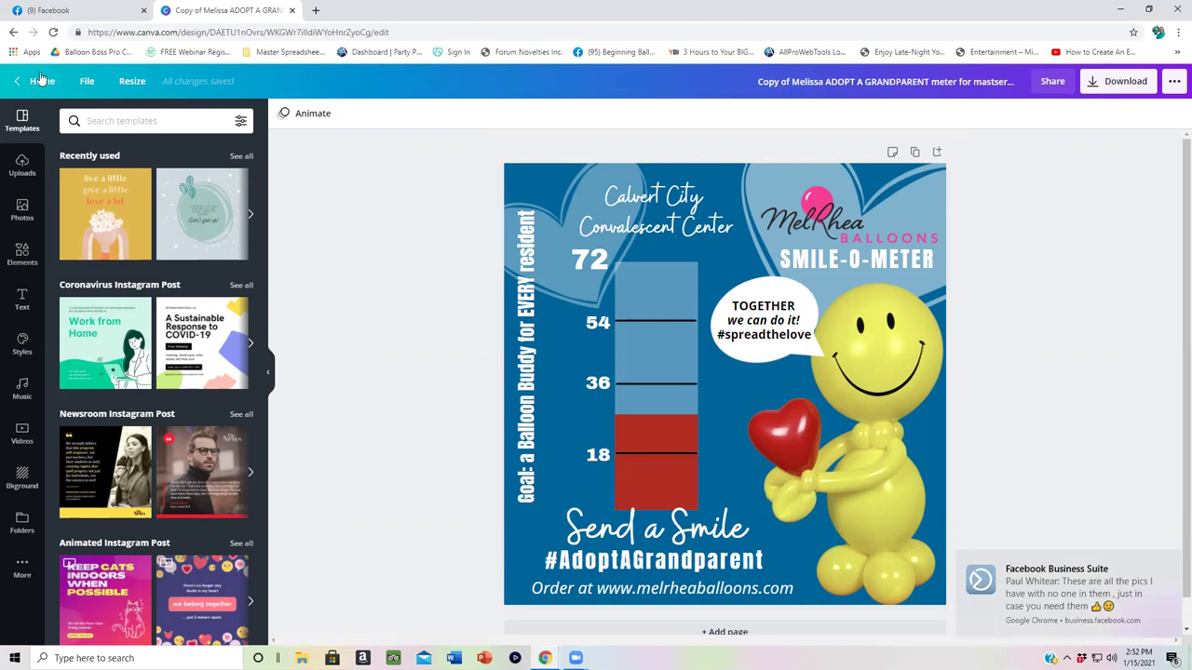
Make a copy of the Smile-O-Meter design in Canva and retitle it as the owner's first name plus "ADOPT A GRANDPARENT meter for mastsermind"
left_click(88, 82)
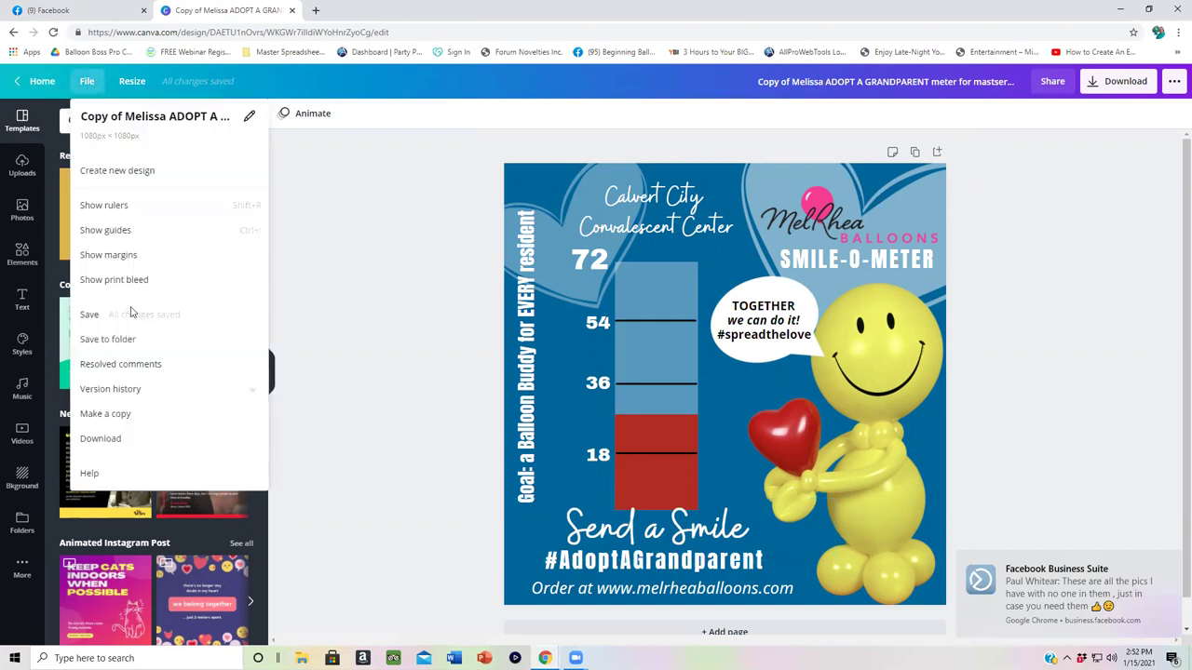
left_click(126, 423)
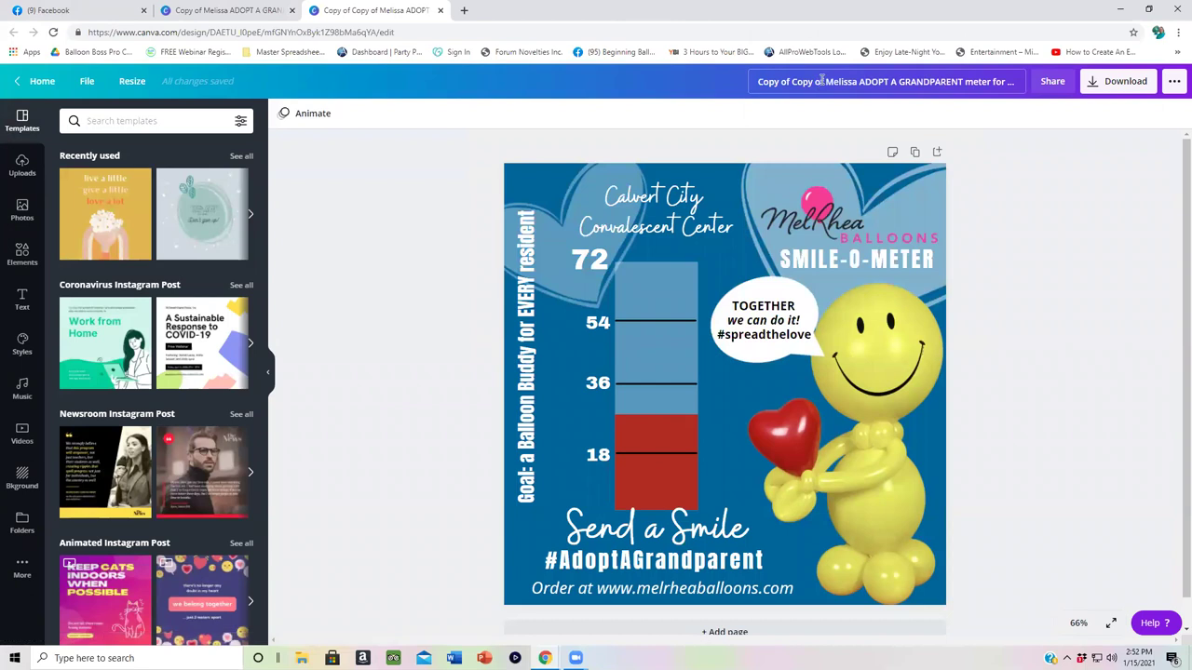
left_click(821, 81)
key("BackSpace")
key("BackSpace")
key("BackSpace")
key("BackSpace")
key("BackSpace")
key("BackSpace")
key("BackSpace")
key("BackSpace")
key("BackSpace")
key("BackSpace")
key("BackSpace")
key("BackSpace")
key("BackSpace")
key("BackSpace")
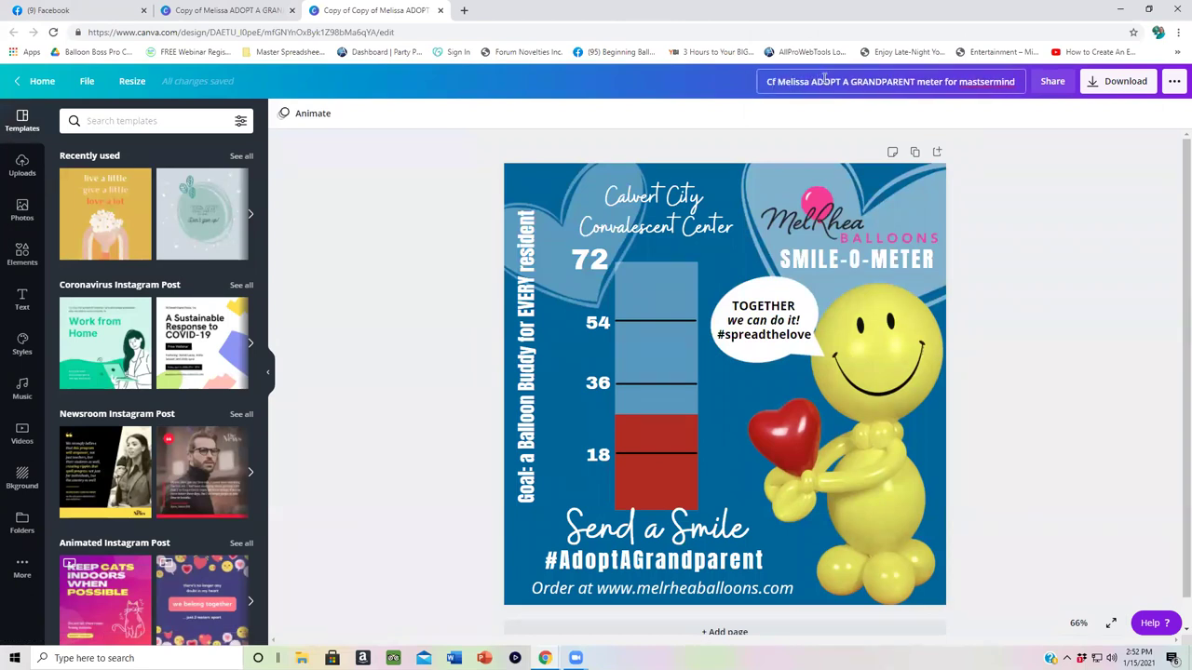
type("C")
type("Joettes")
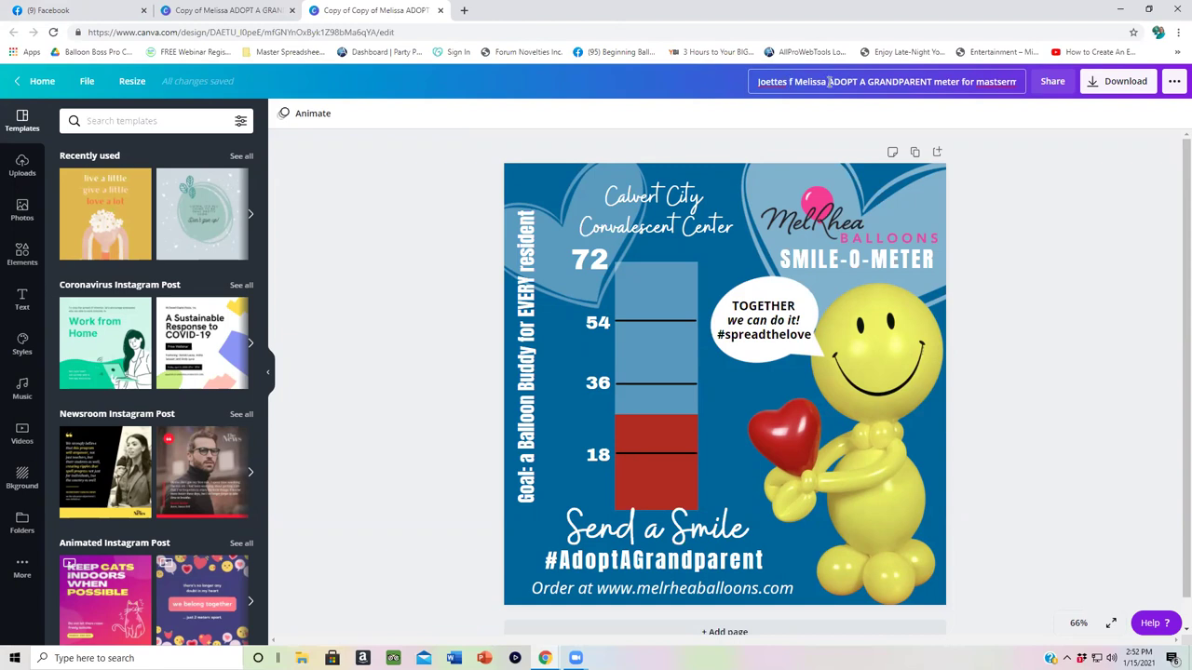
key("BackSpace")
key("BackSpace")
key("BackSpace")
key("BackSpace")
key("BackSpace")
key("BackSpace")
key("BackSpace")
key("BackSpace")
key("BackSpace")
key("BackSpace")
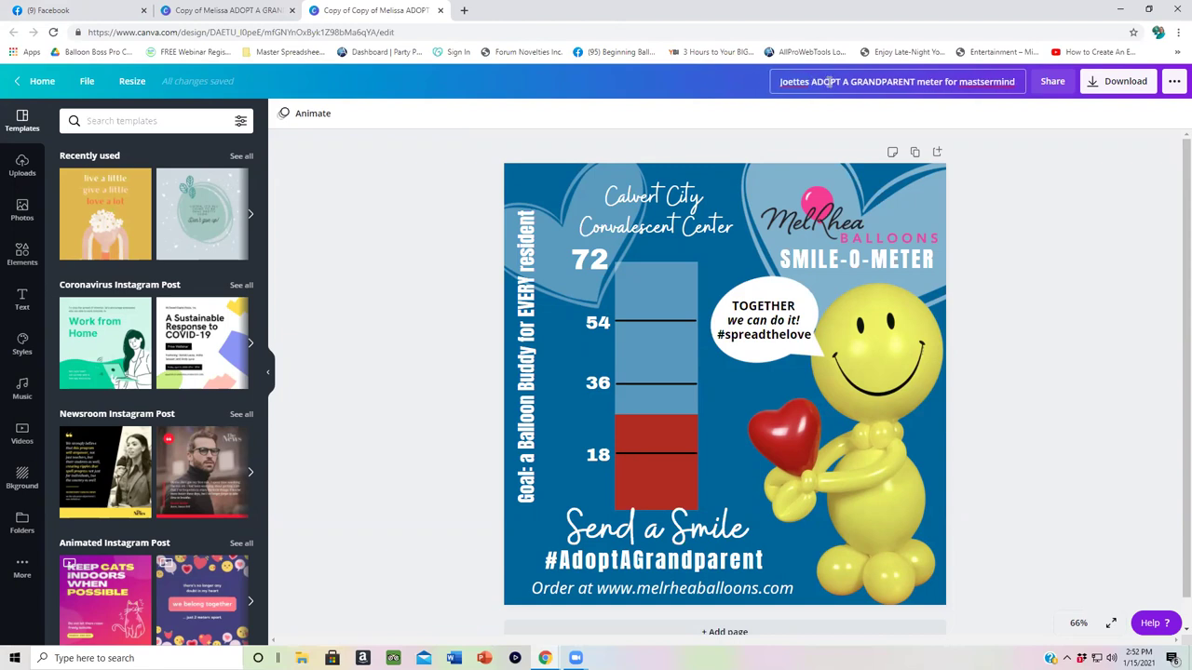
Delete the MelRhea Balloons logo above the SMILE-O-METER heading
left_click(843, 212)
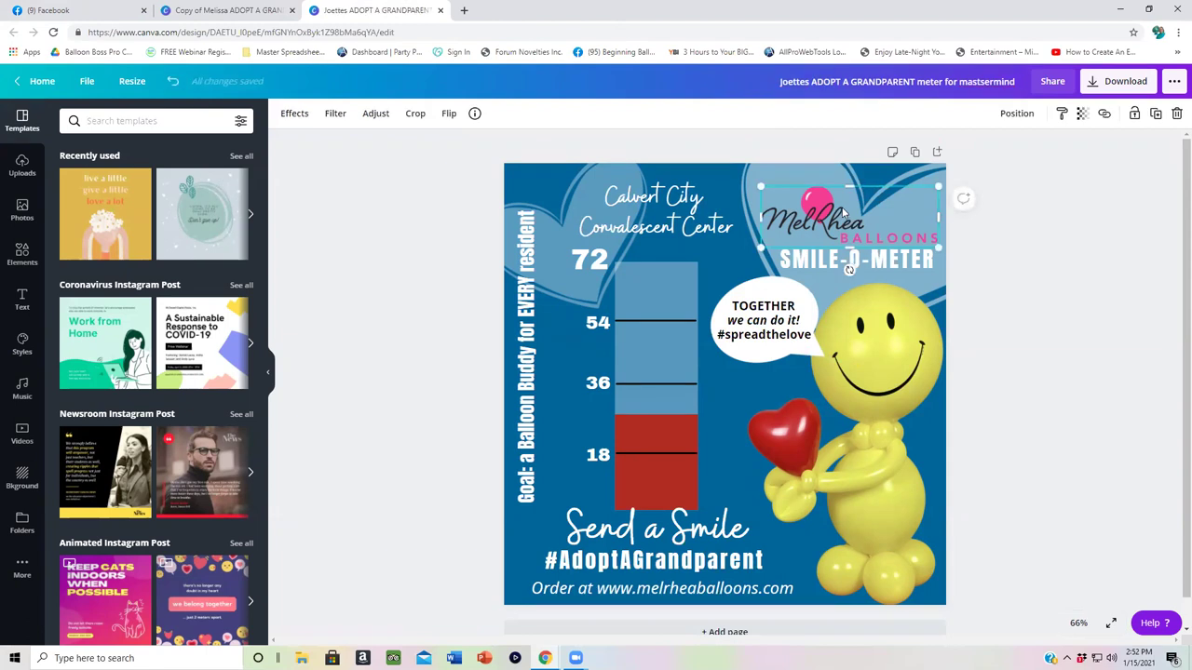
right_click(842, 212)
left_click(881, 274)
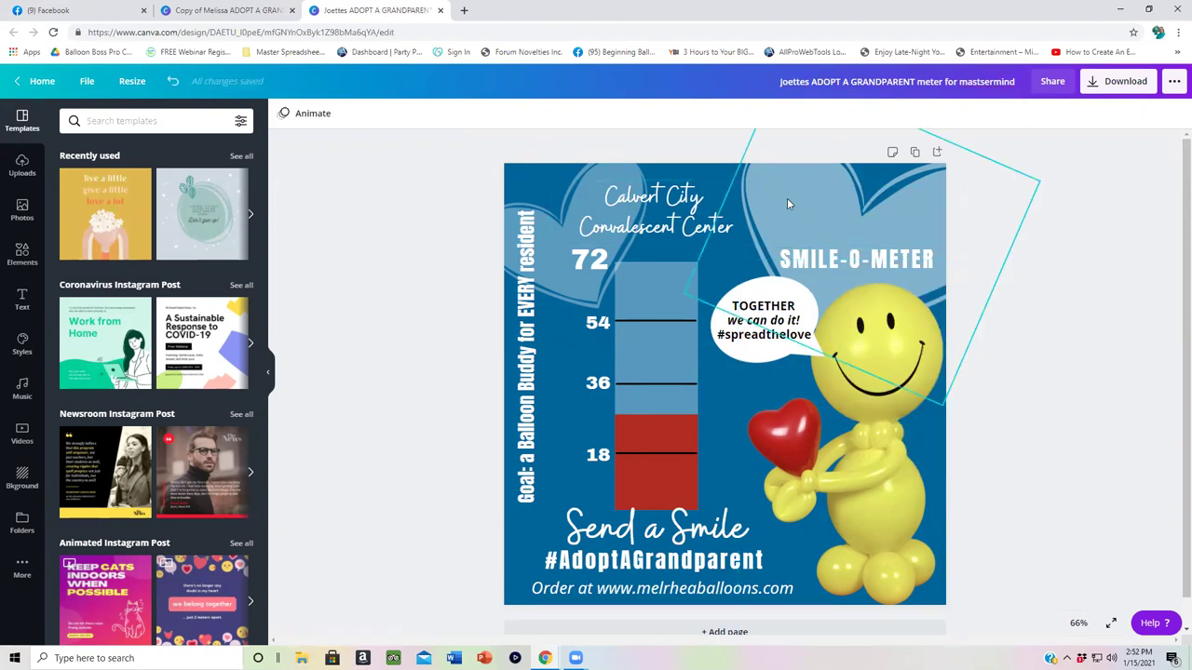
Try the black Party People Events balloon logo from the uploaded images on the design and remove it
left_click(23, 165)
scroll(166, 228, "down", 5)
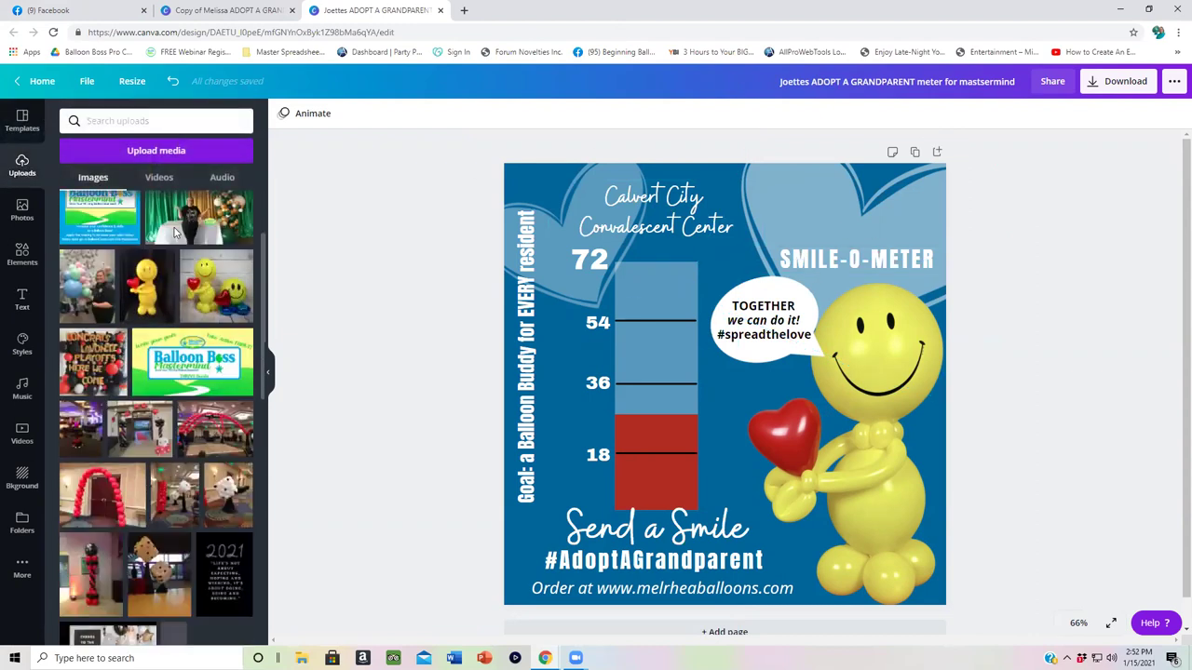
scroll(173, 233, "down", 10)
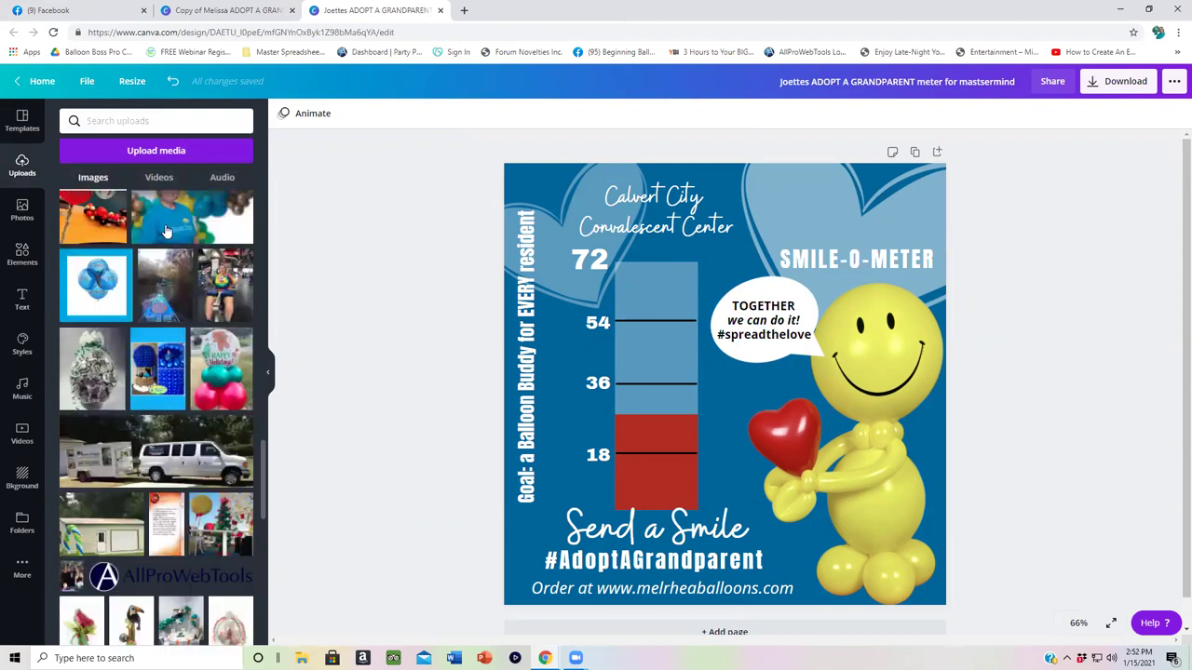
scroll(166, 231, "down", 10)
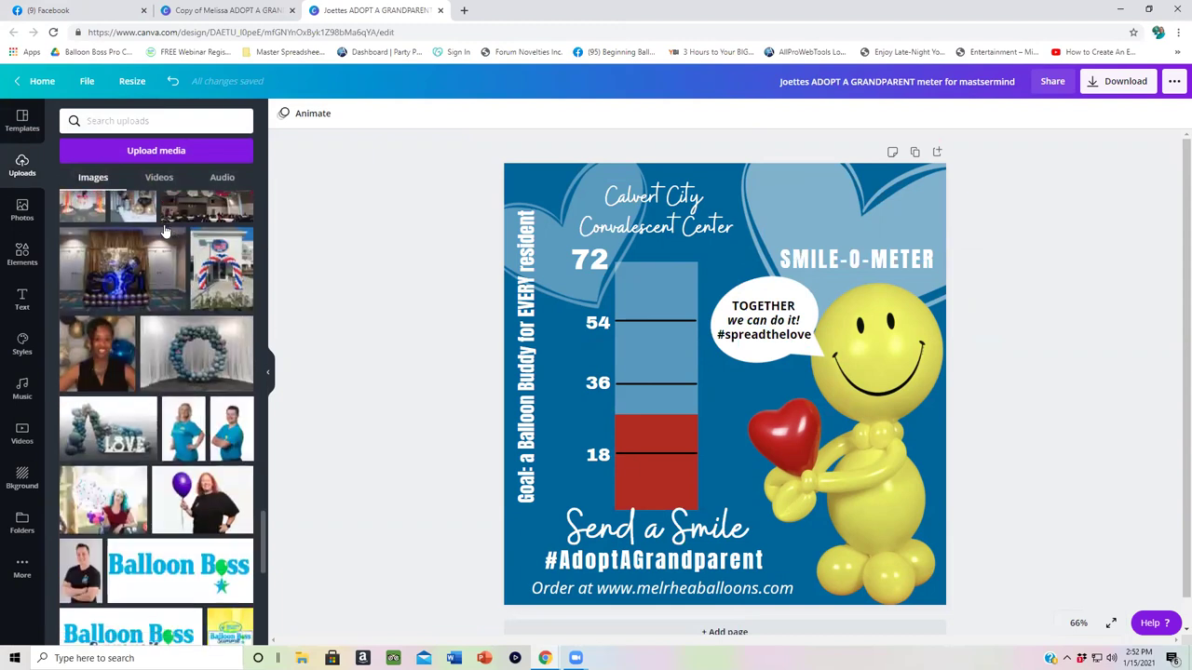
scroll(166, 231, "down", 10)
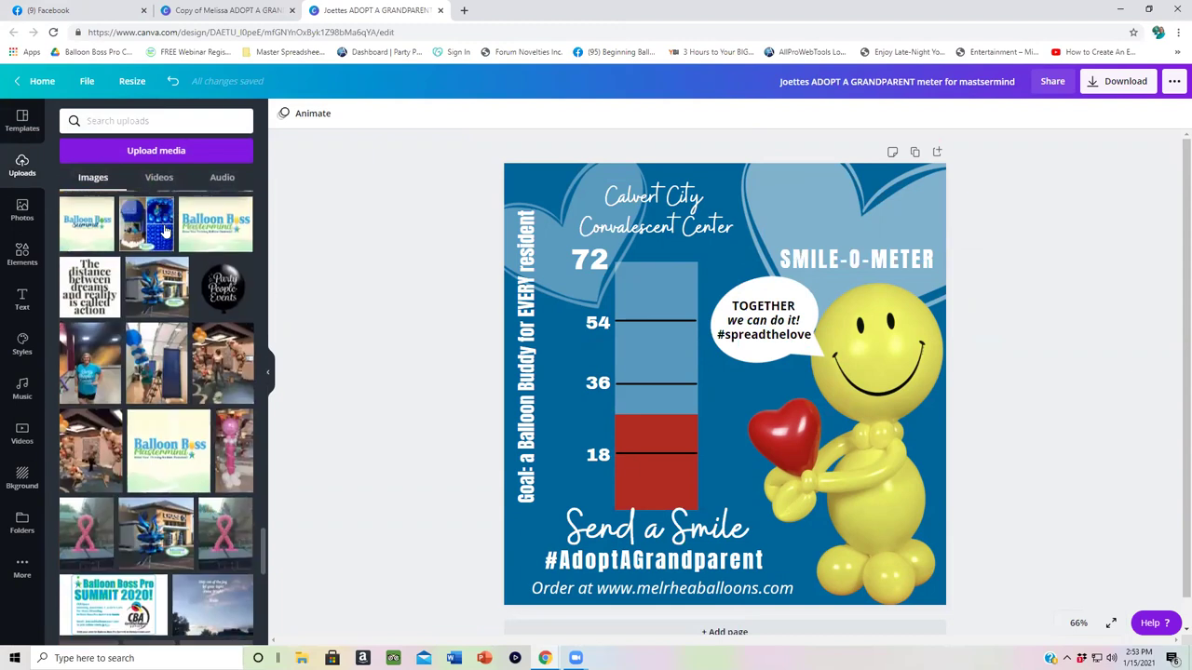
left_click(222, 290)
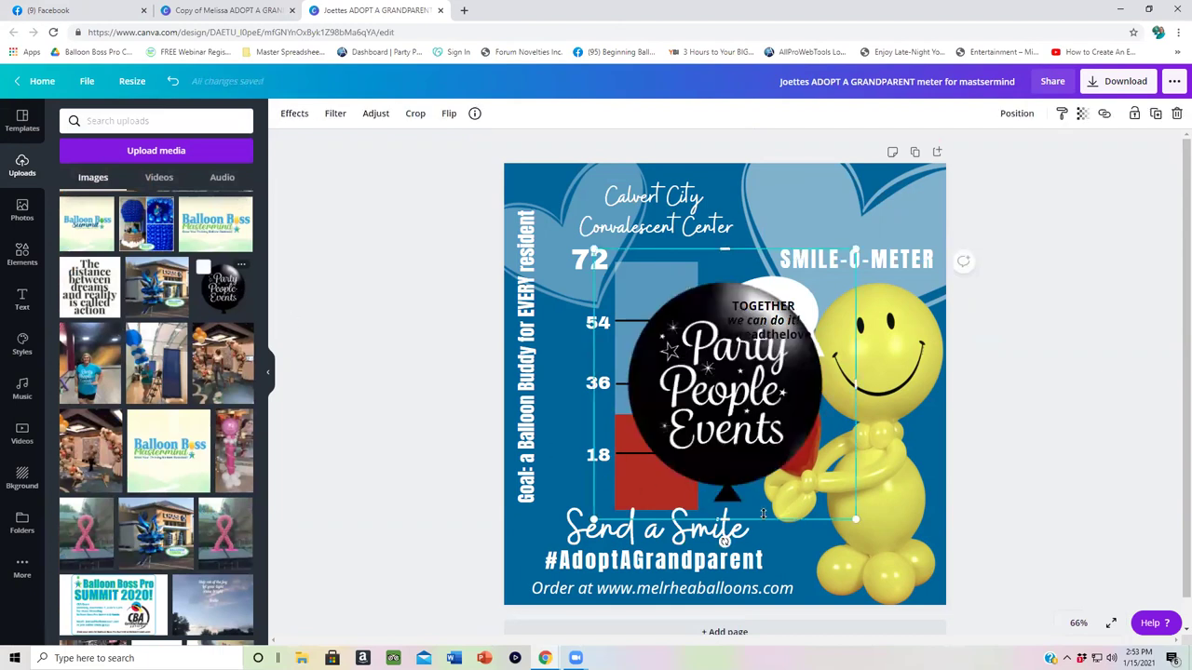
right_click(762, 441)
left_click(805, 446)
Find the oval BalloonCoach.com logo among the uploaded images and add it to the design
scroll(192, 296, "down", 5)
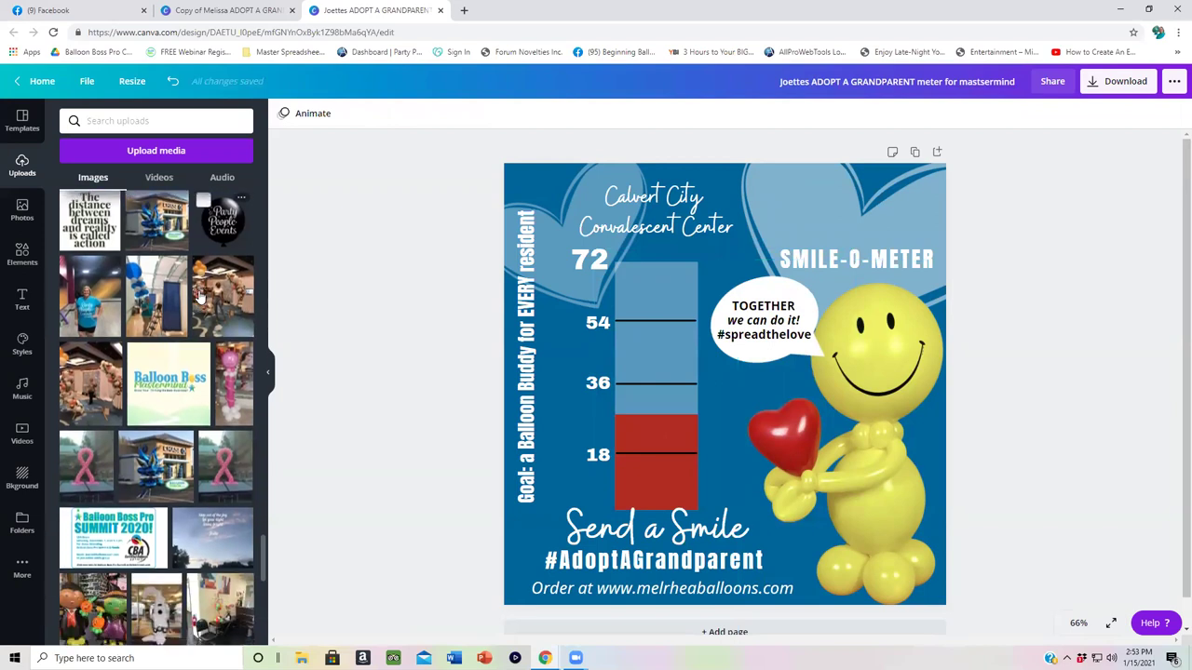
scroll(186, 296, "down", 10)
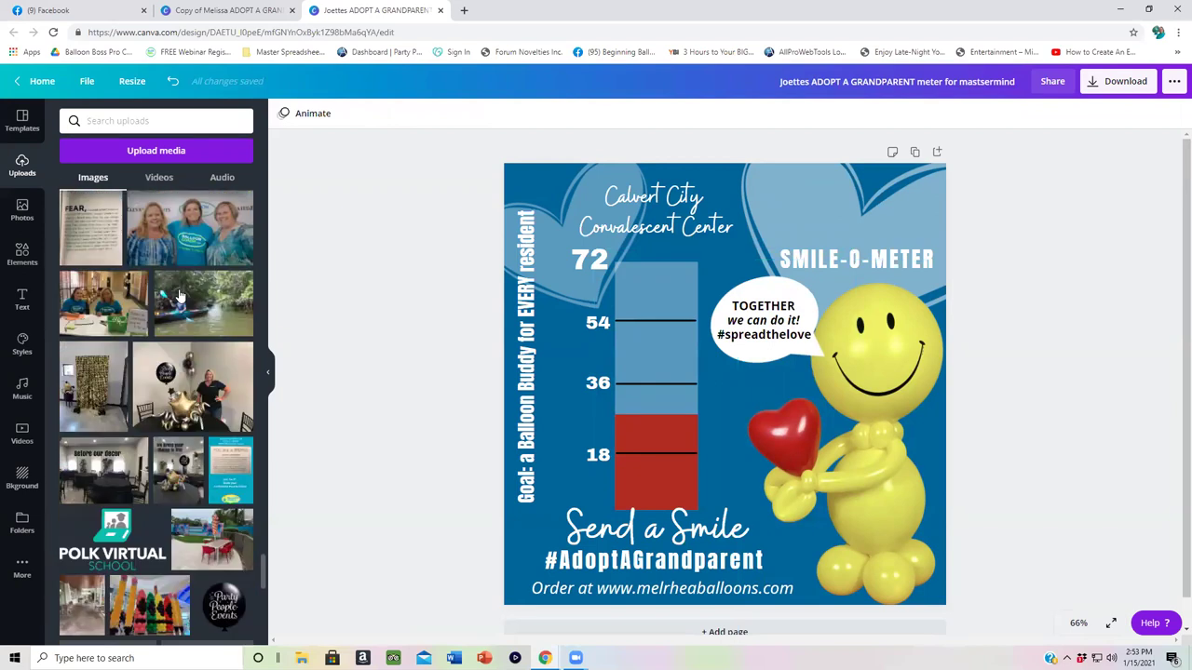
scroll(168, 293, "down", 15)
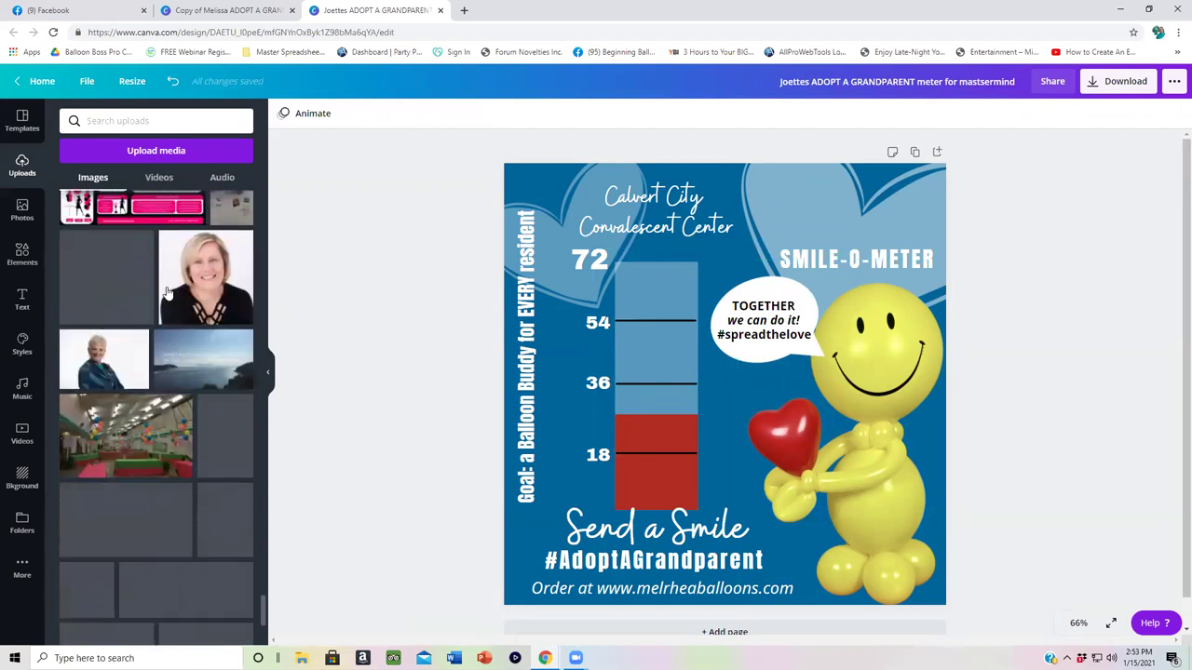
scroll(155, 291, "down", 15)
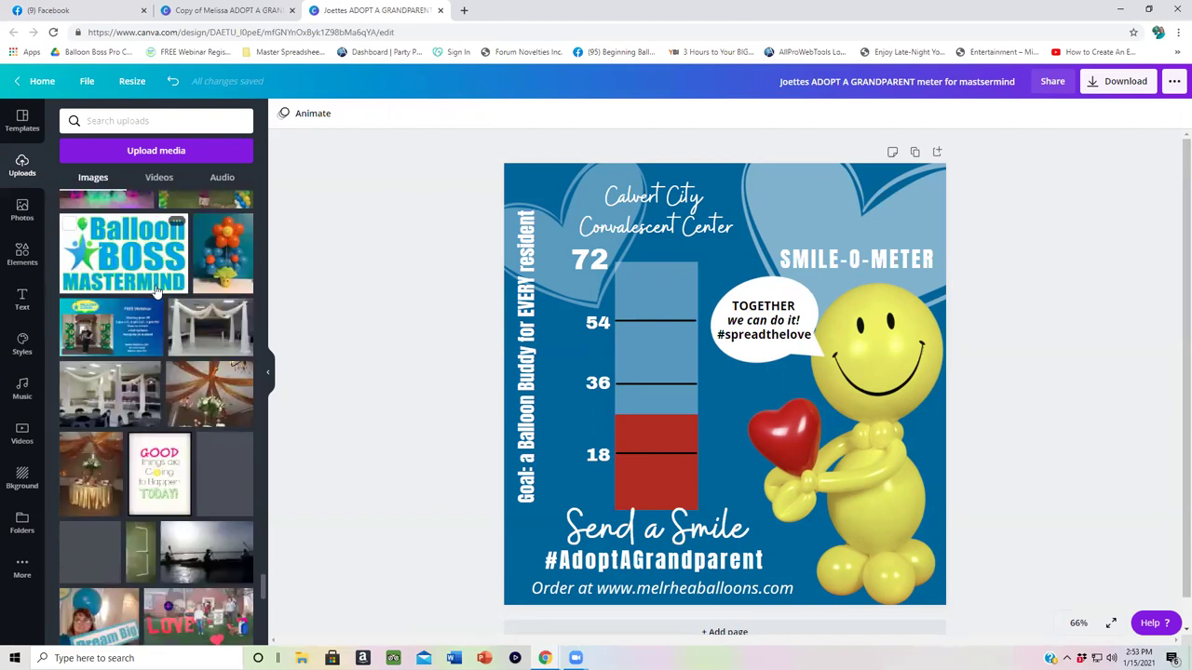
scroll(156, 291, "down", 15)
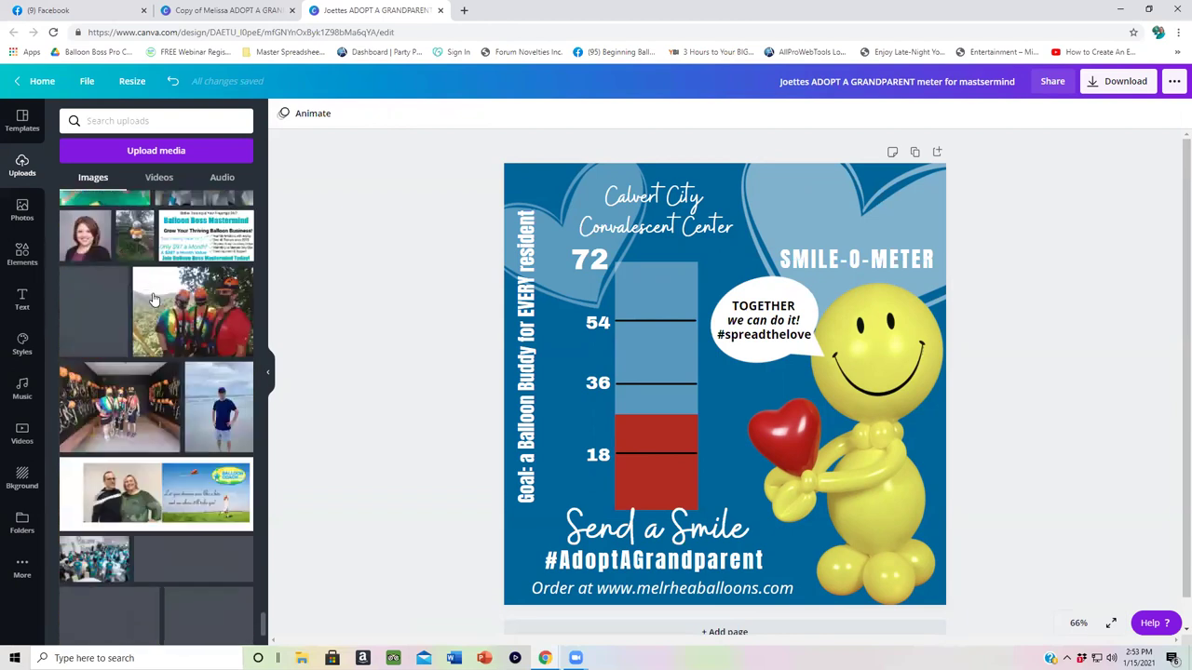
scroll(154, 298, "down", 15)
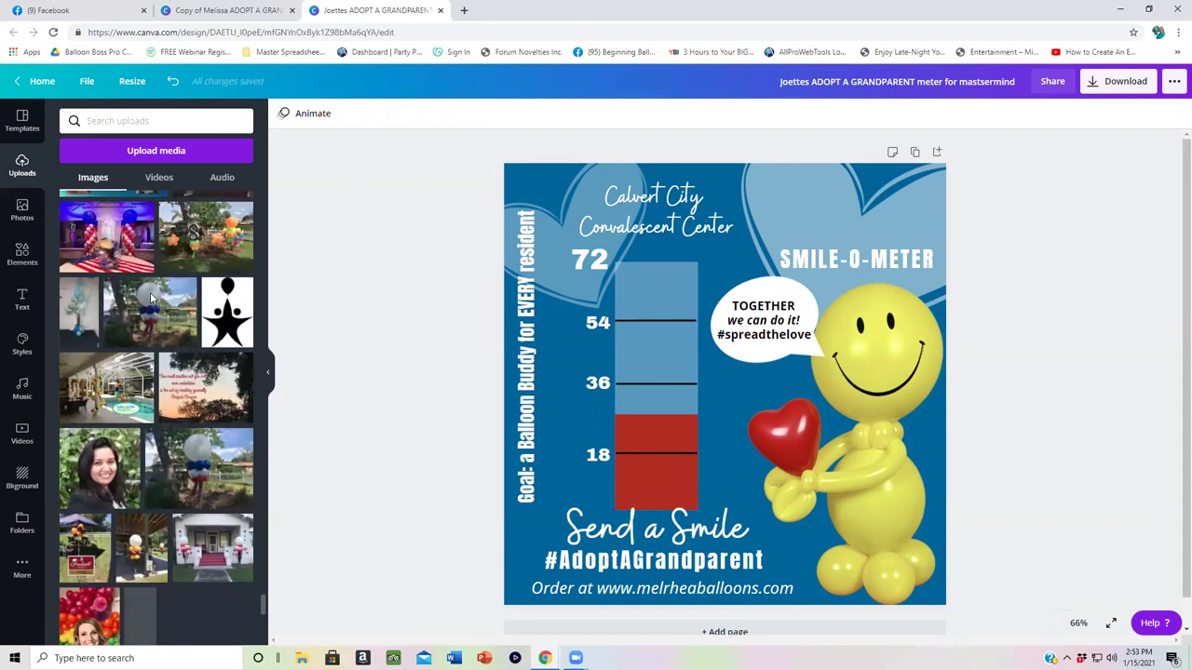
scroll(151, 296, "down", 15)
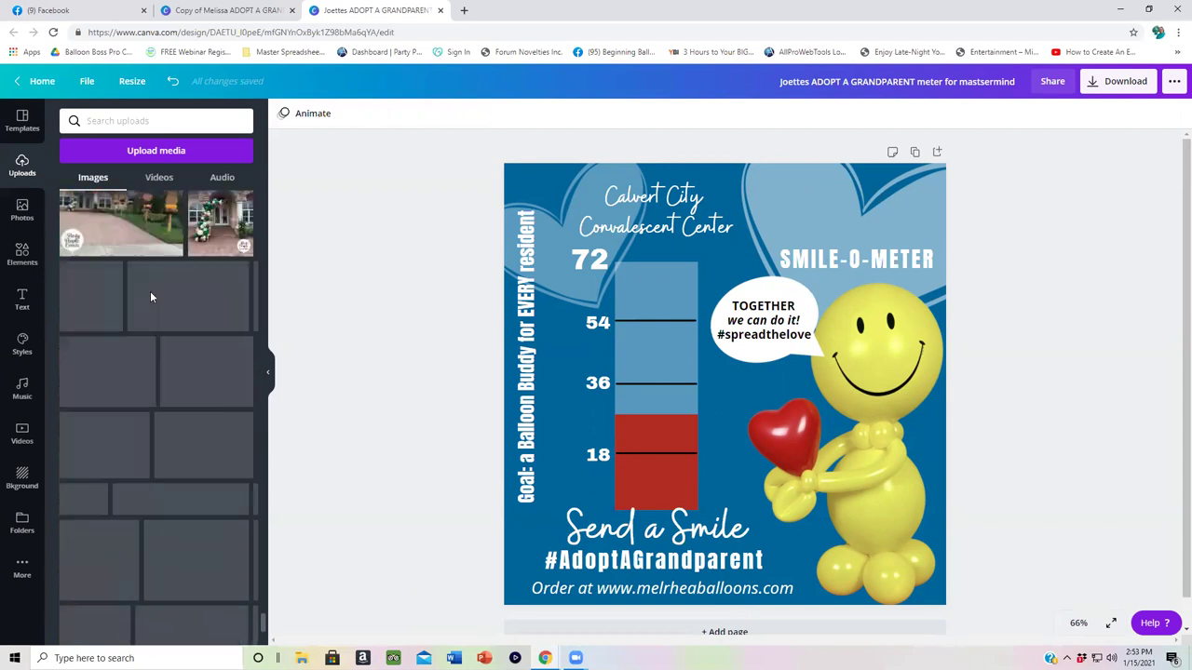
scroll(151, 298, "down", 15)
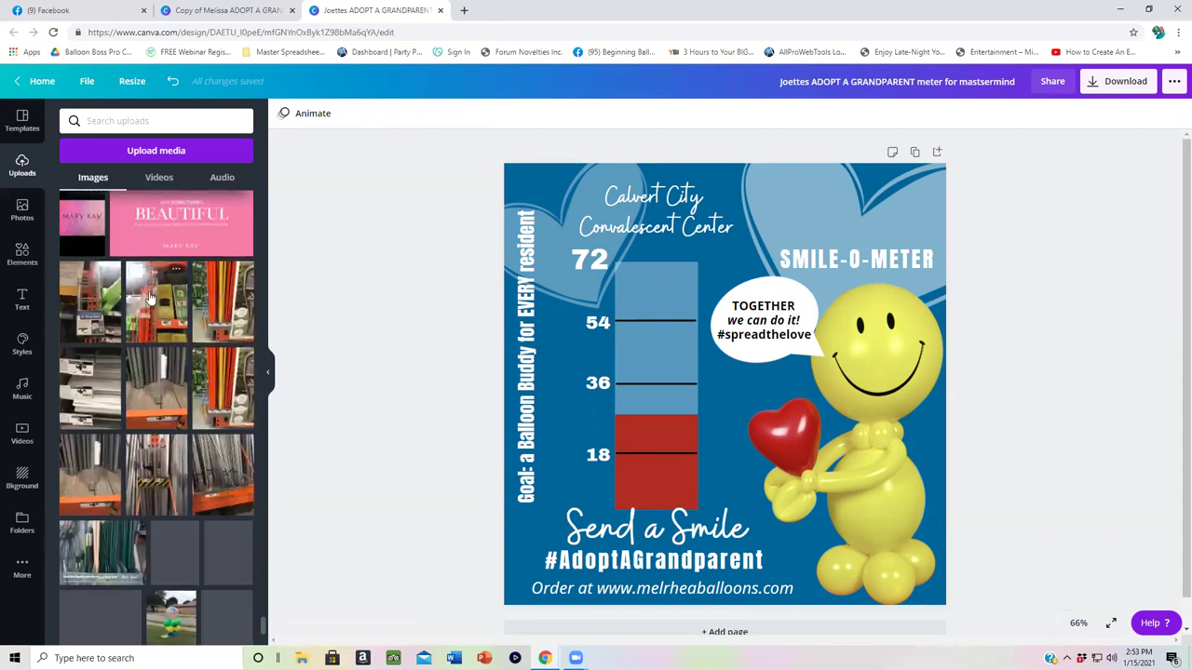
scroll(150, 299, "down", 15)
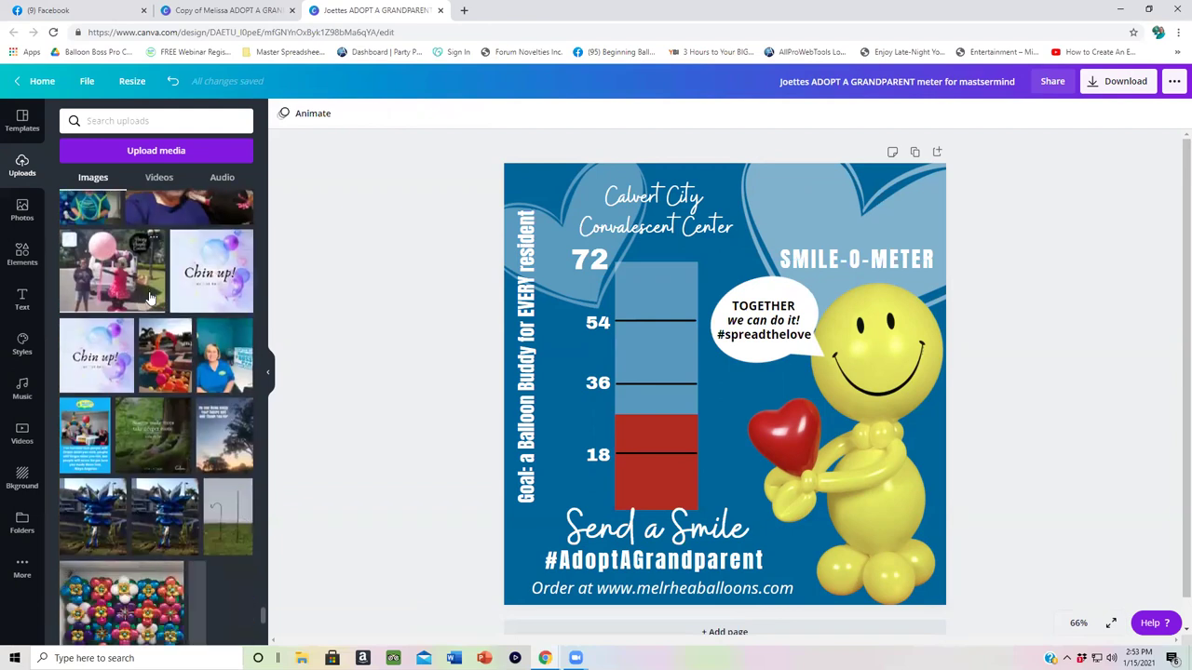
scroll(151, 300, "down", 15)
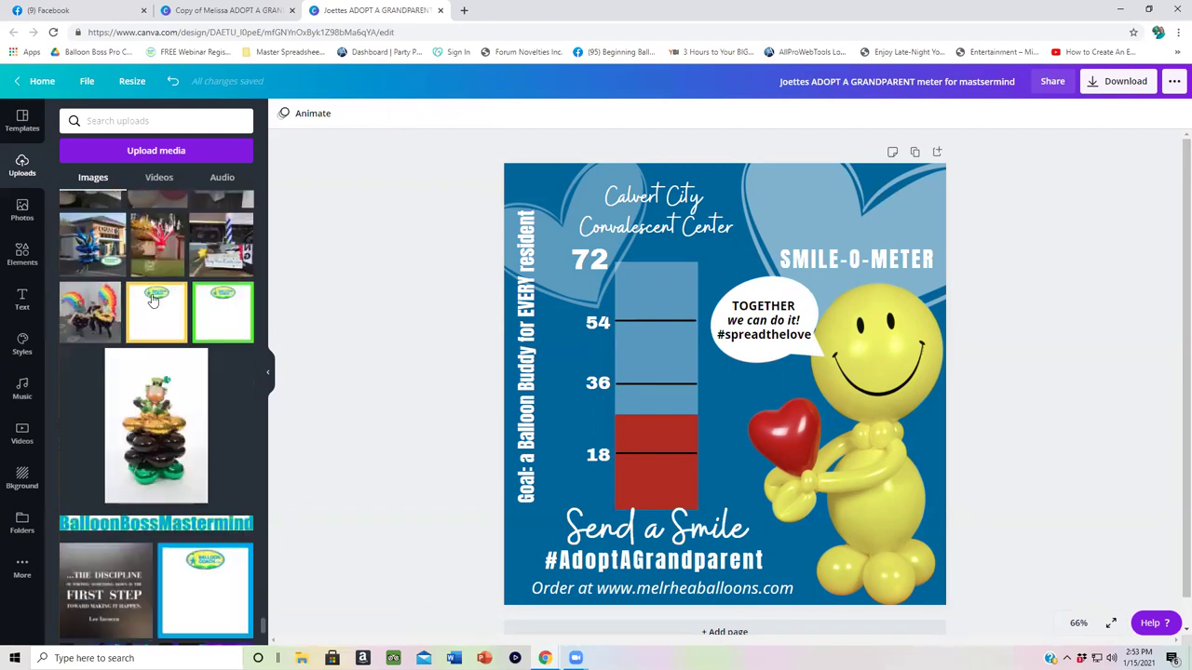
scroll(151, 299, "down", 15)
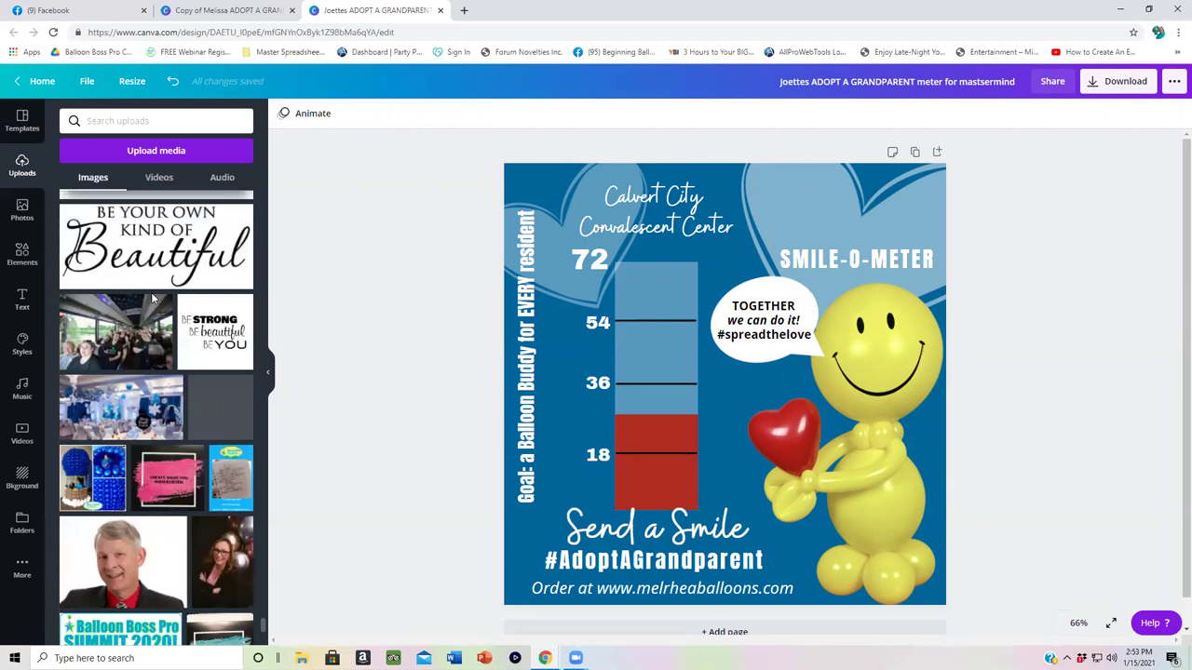
scroll(151, 300, "down", 15)
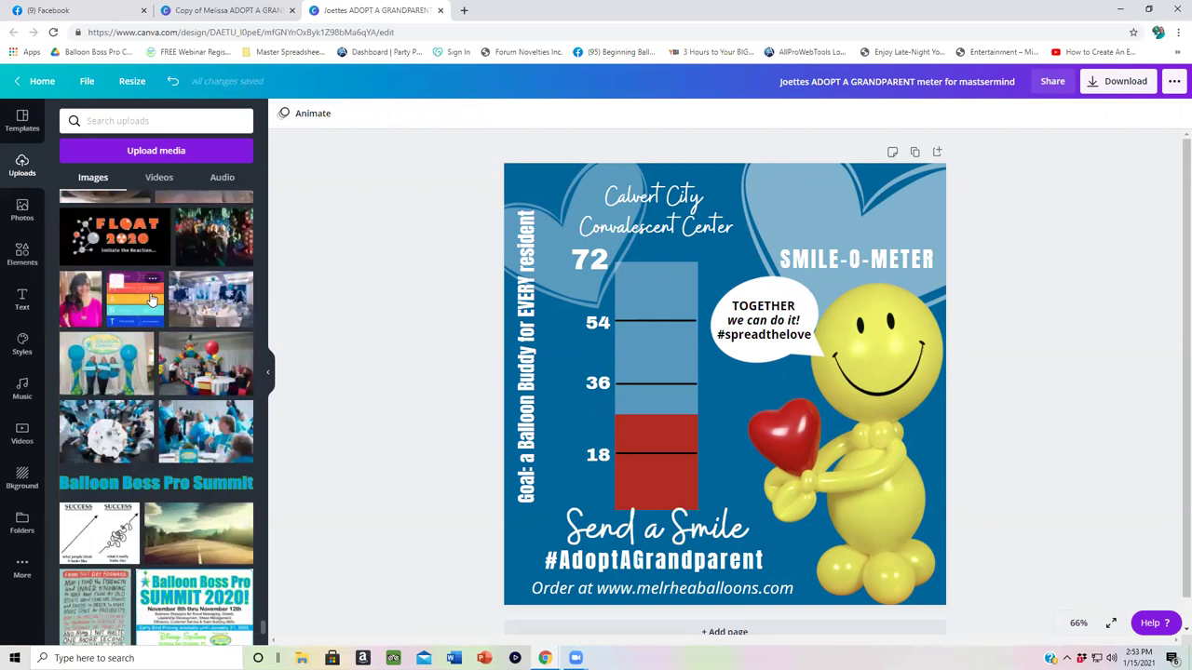
scroll(149, 300, "down", 15)
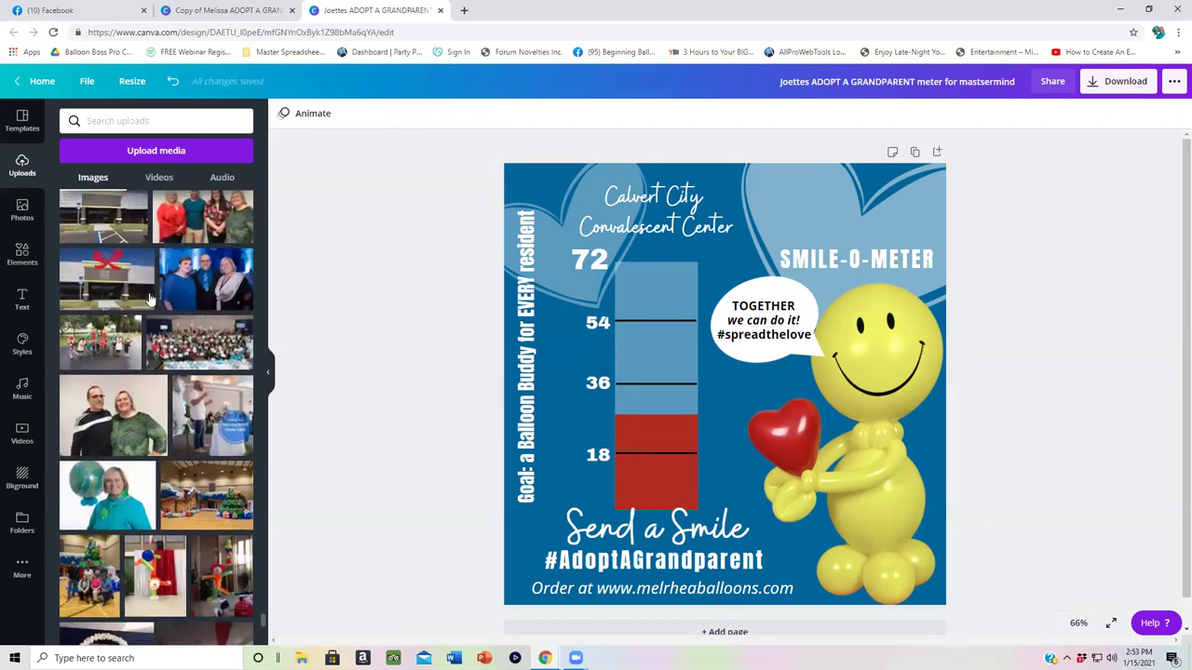
left_click(157, 358)
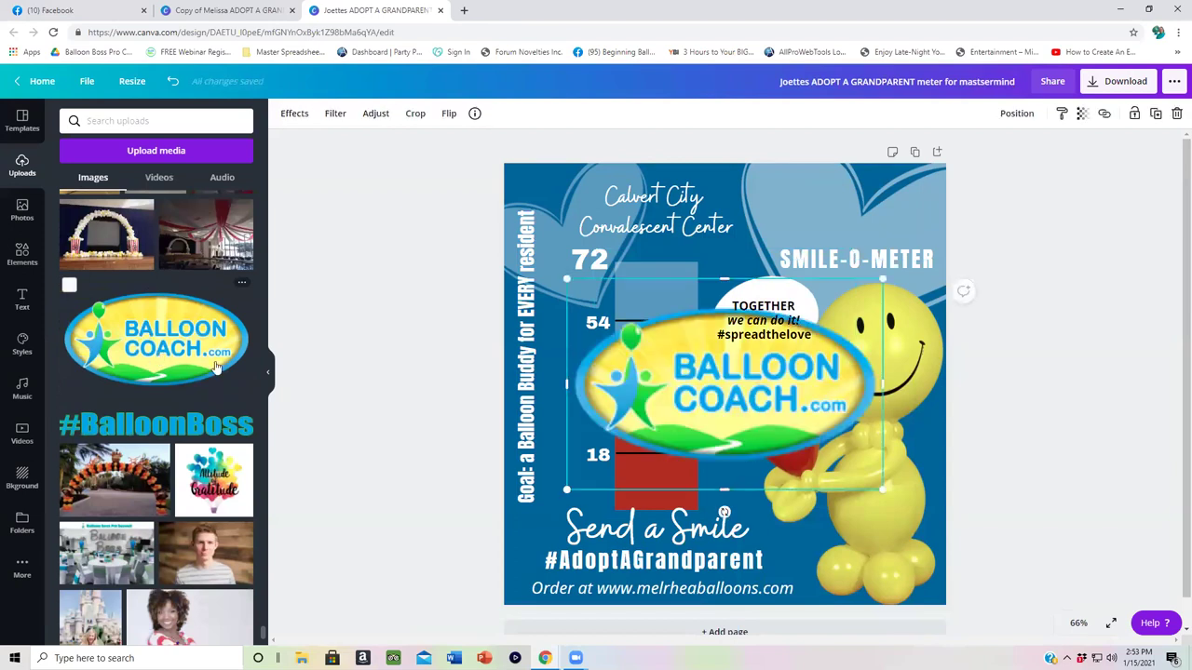
Shrink the BalloonCoach.com logo and place it above the SMILE-O-METER heading
left_click_drag(880, 492, 814, 210)
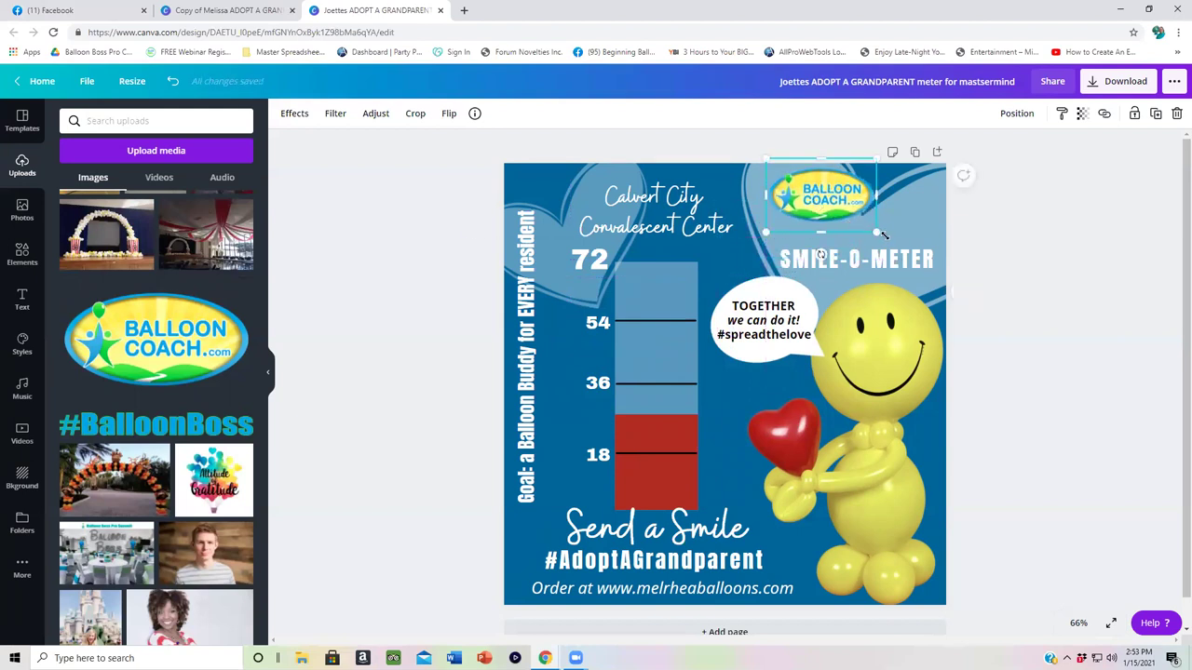
left_click_drag(876, 232, 909, 251)
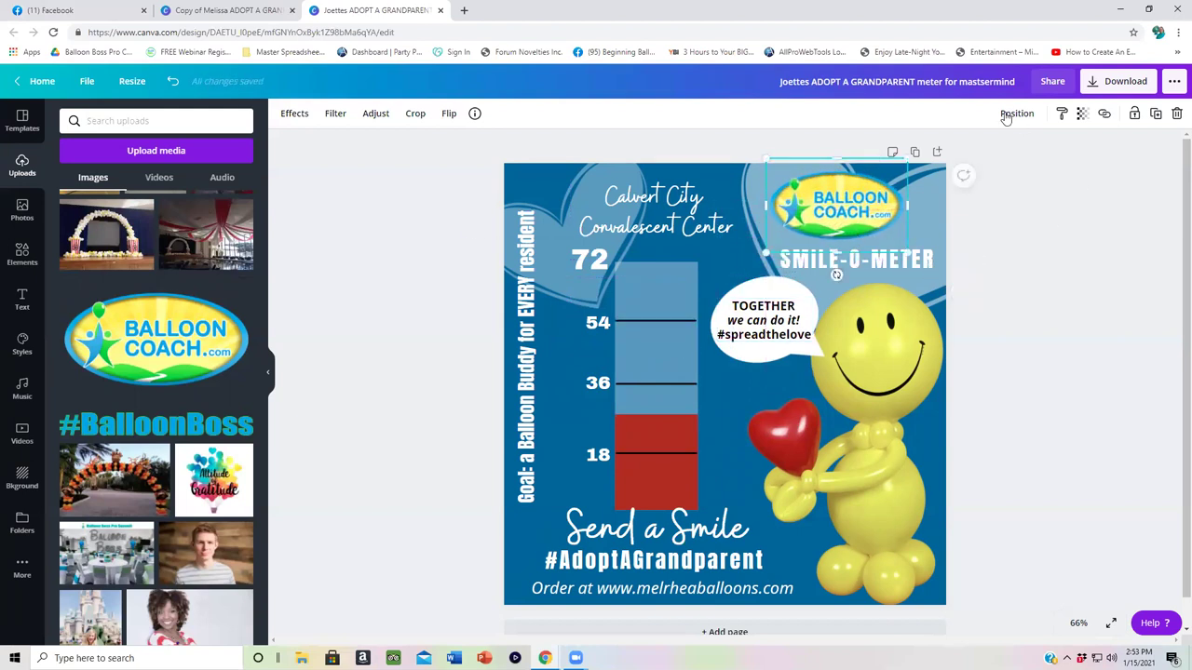
Set the design's share link to use as template and copy the link
left_click(1052, 81)
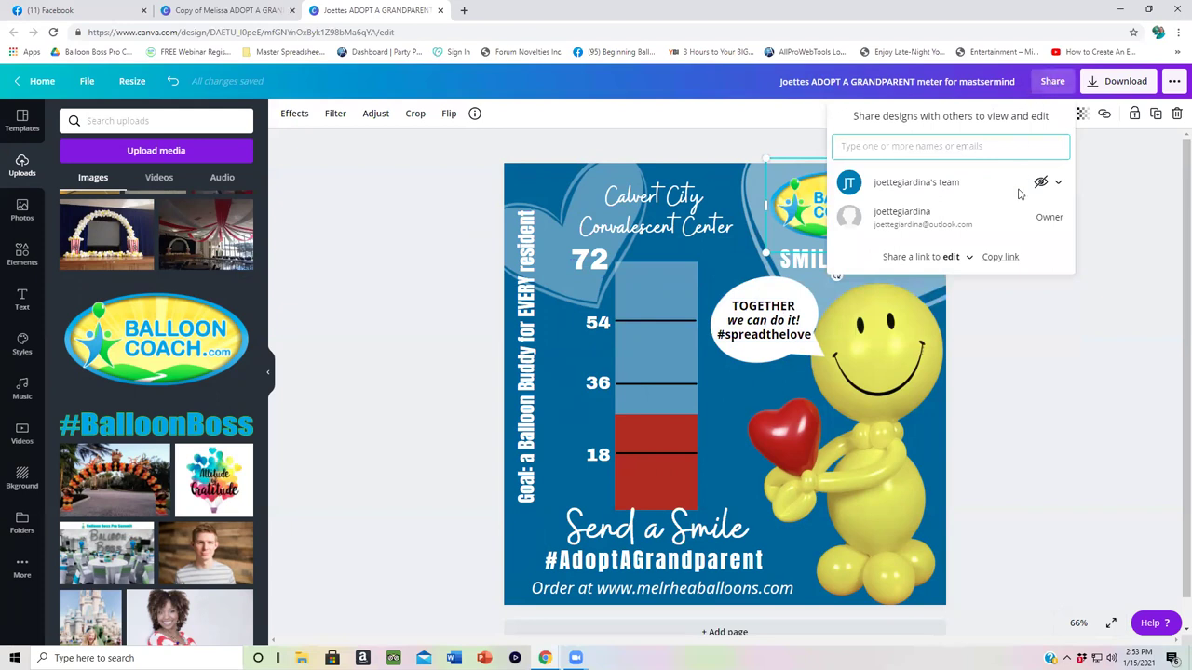
left_click(970, 259)
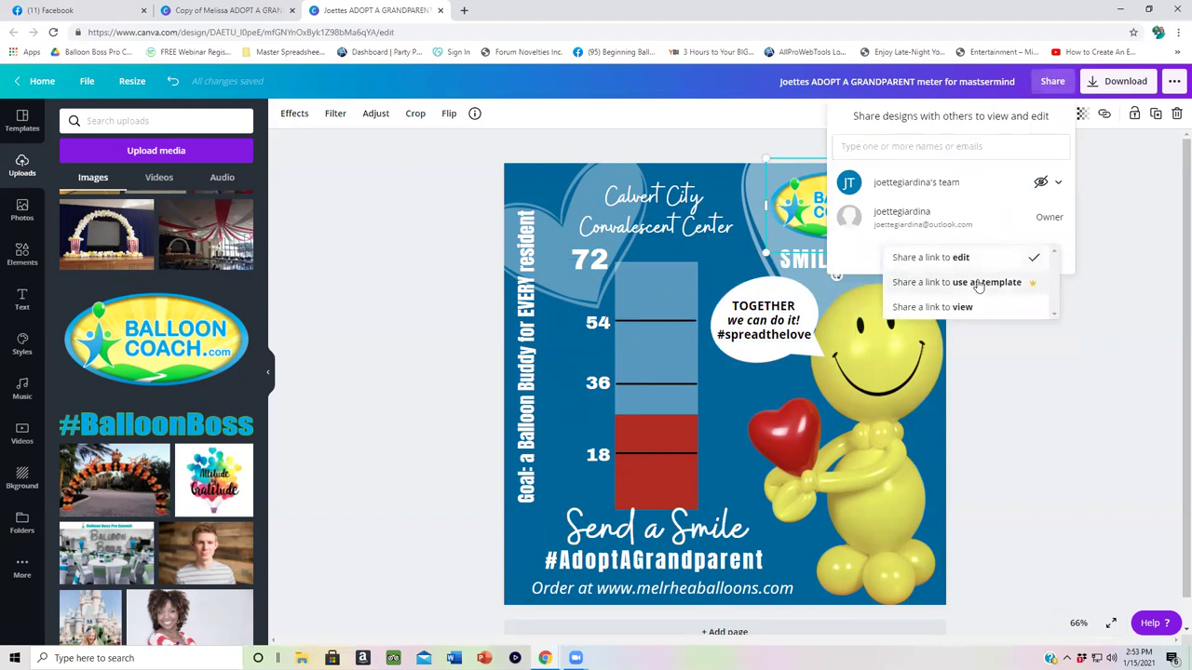
left_click(978, 283)
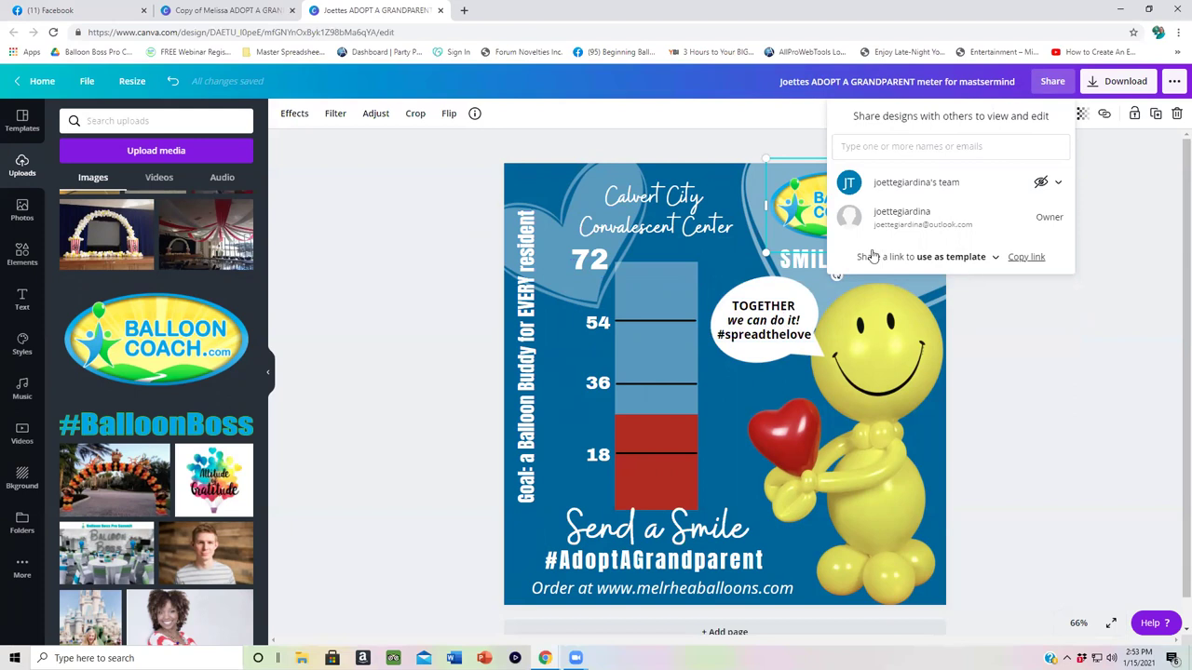
left_click(1022, 257)
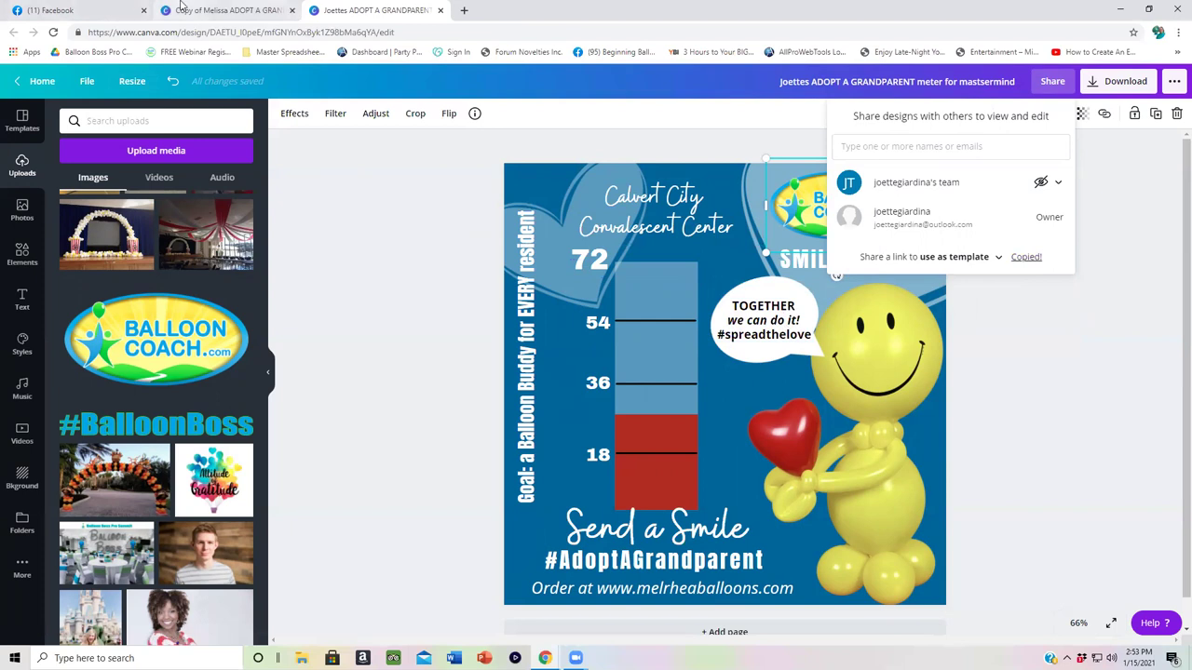
Switch to Facebook, return to the Adopt a Grandparent project album and start adding photos or videos to it
left_click(104, 10)
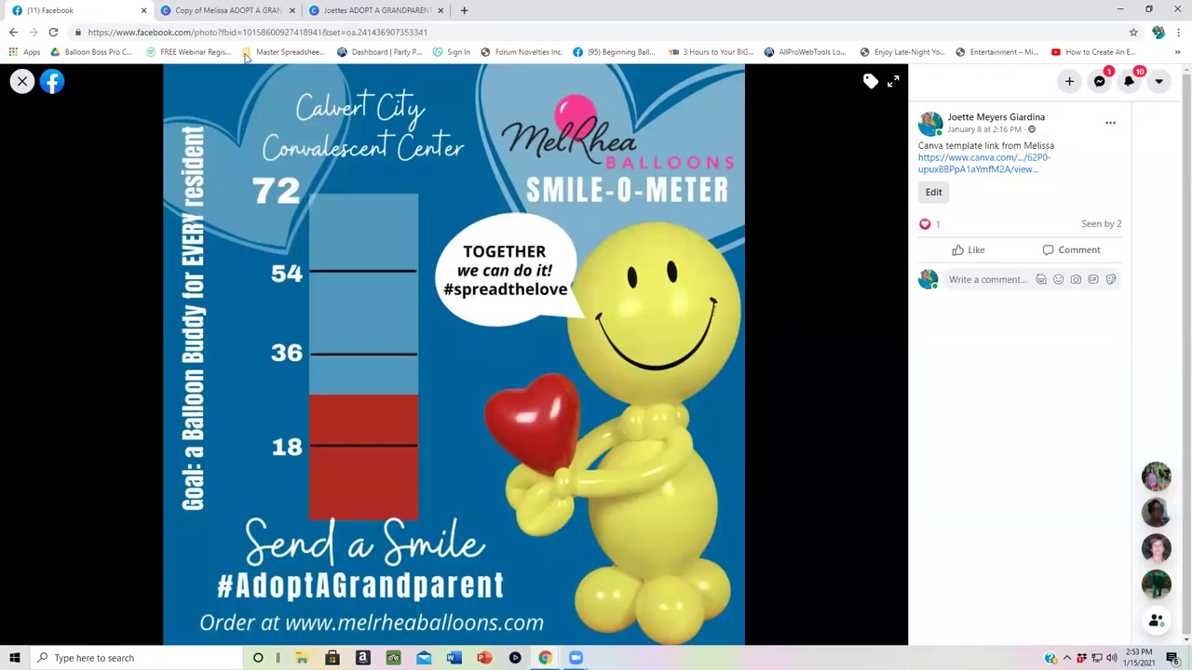
left_click(18, 88)
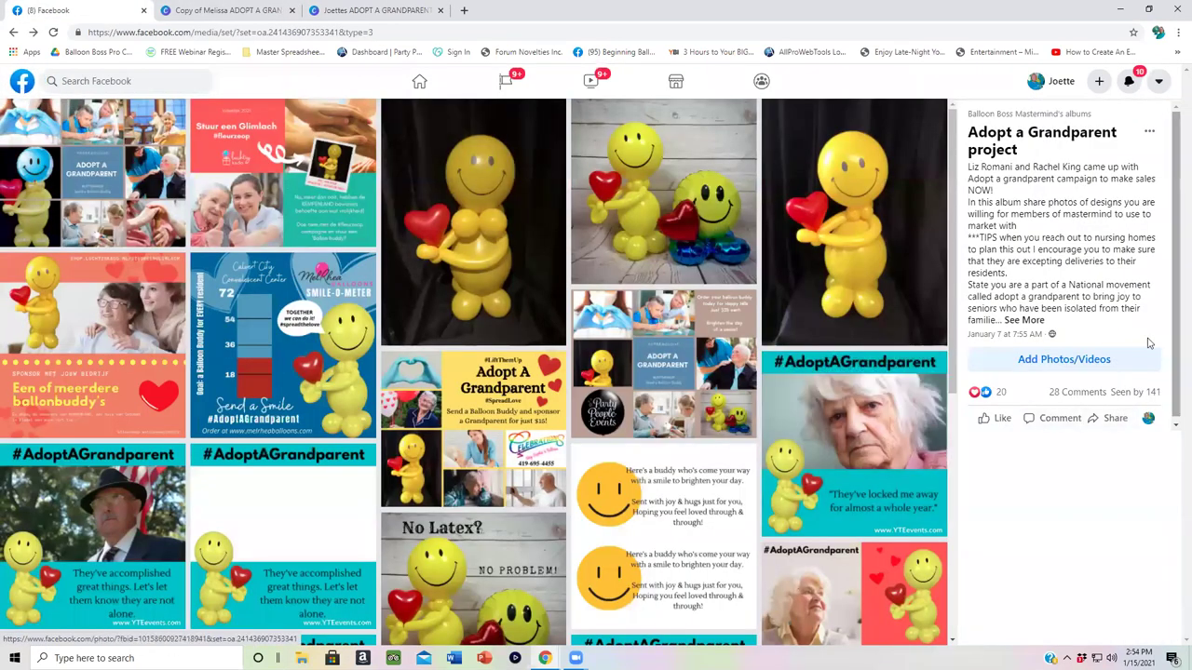
left_click(1108, 360)
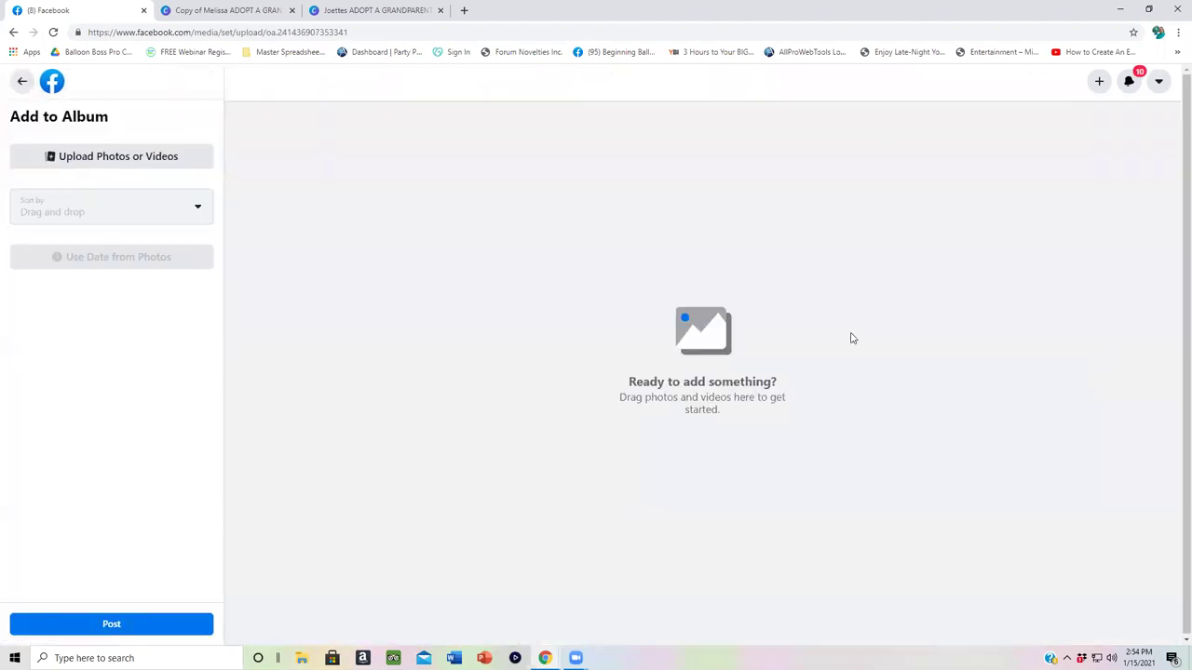
Upload The Bright Balloon Podcast logo image from the Quick access files as a sample album photo
left_click(145, 156)
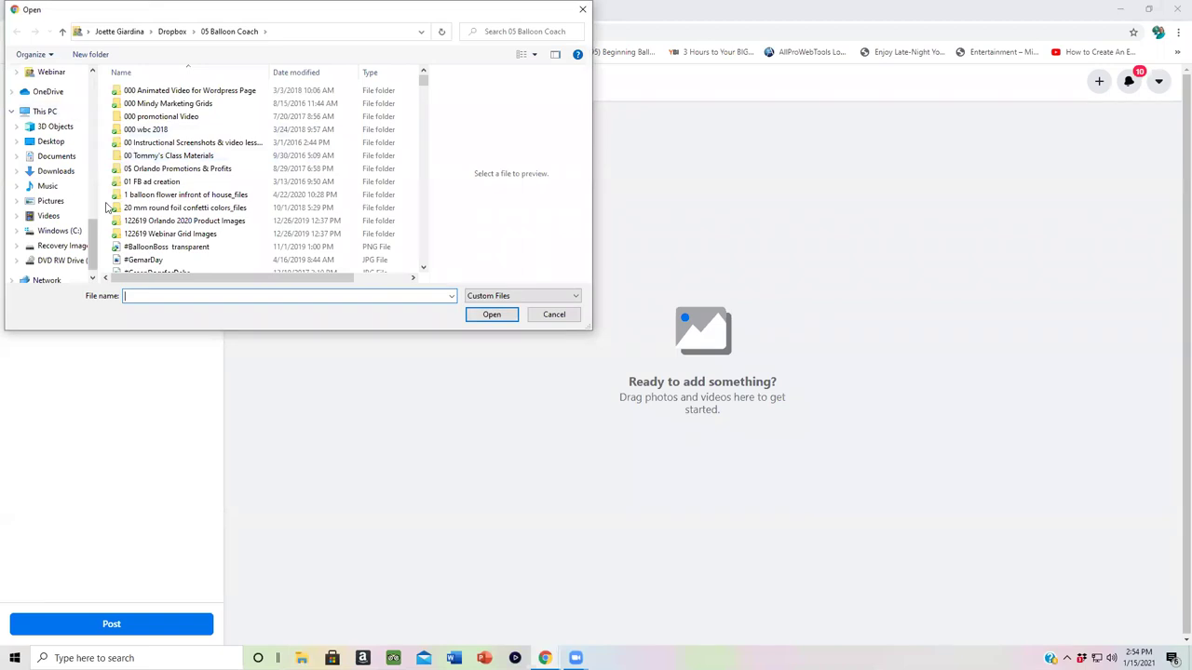
left_click_drag(94, 234, 87, 80)
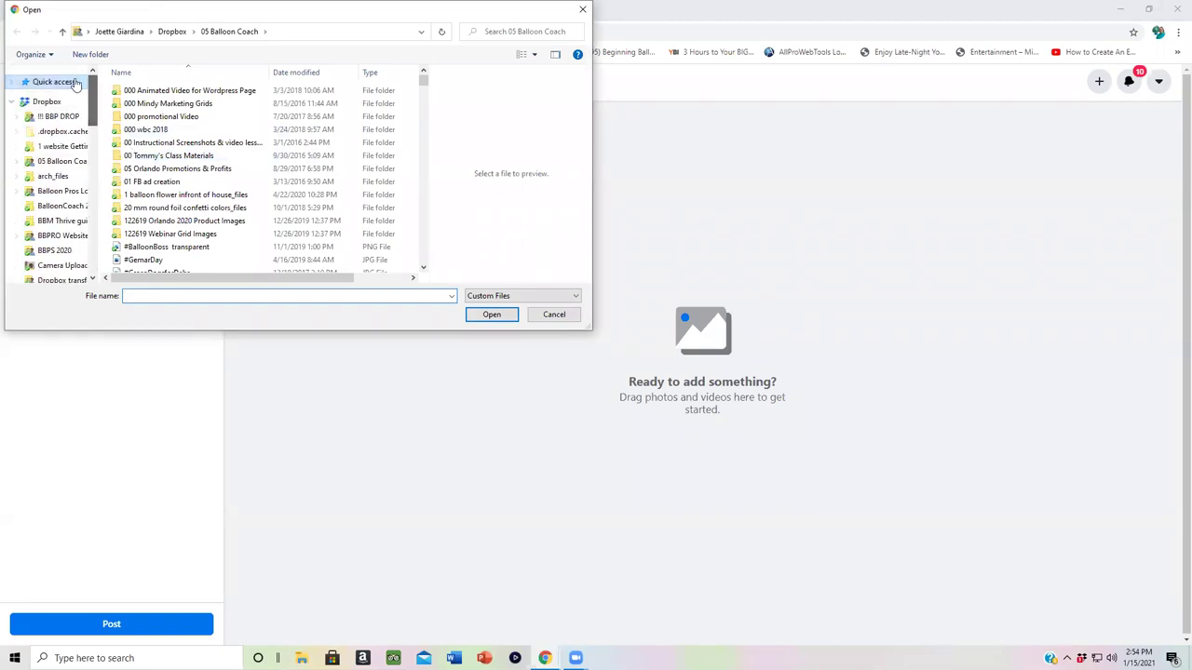
left_click(87, 80)
scroll(166, 126, "down", 10)
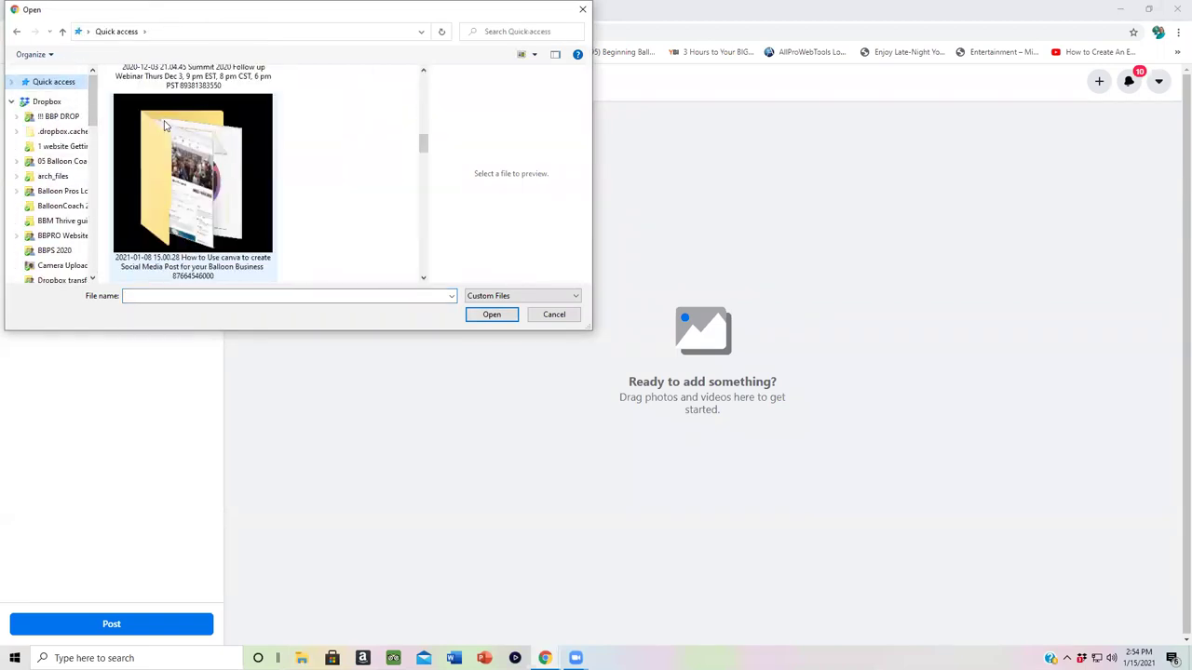
scroll(158, 126, "down", 2)
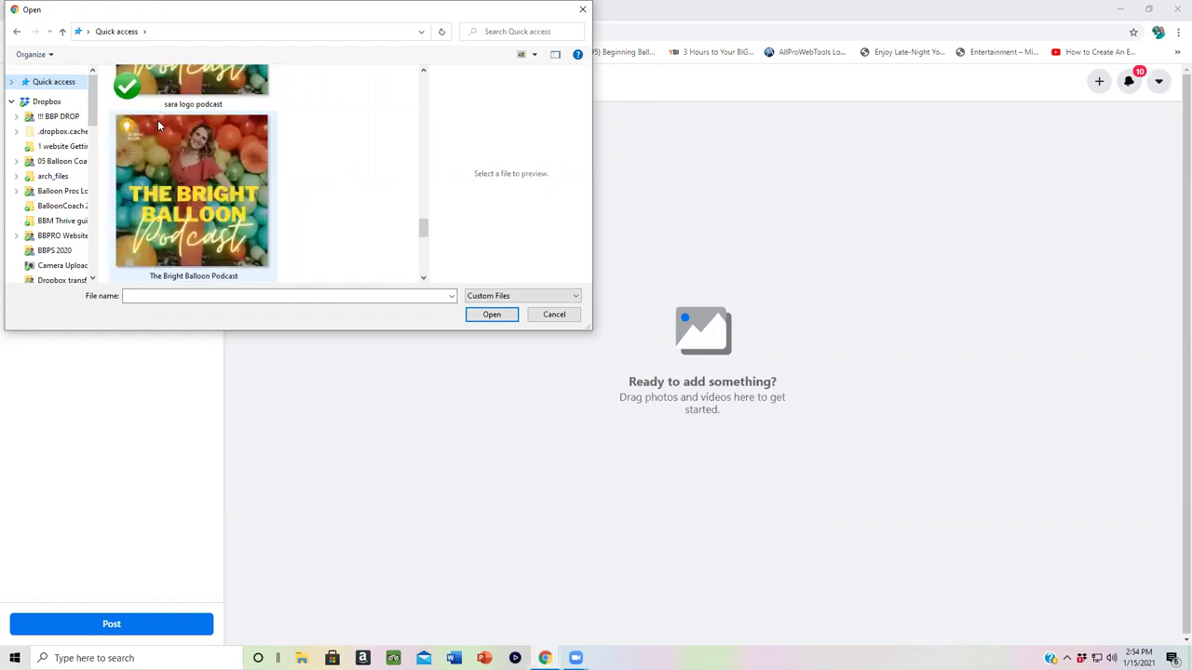
scroll(158, 126, "down", 3)
scroll(158, 126, "up", 4)
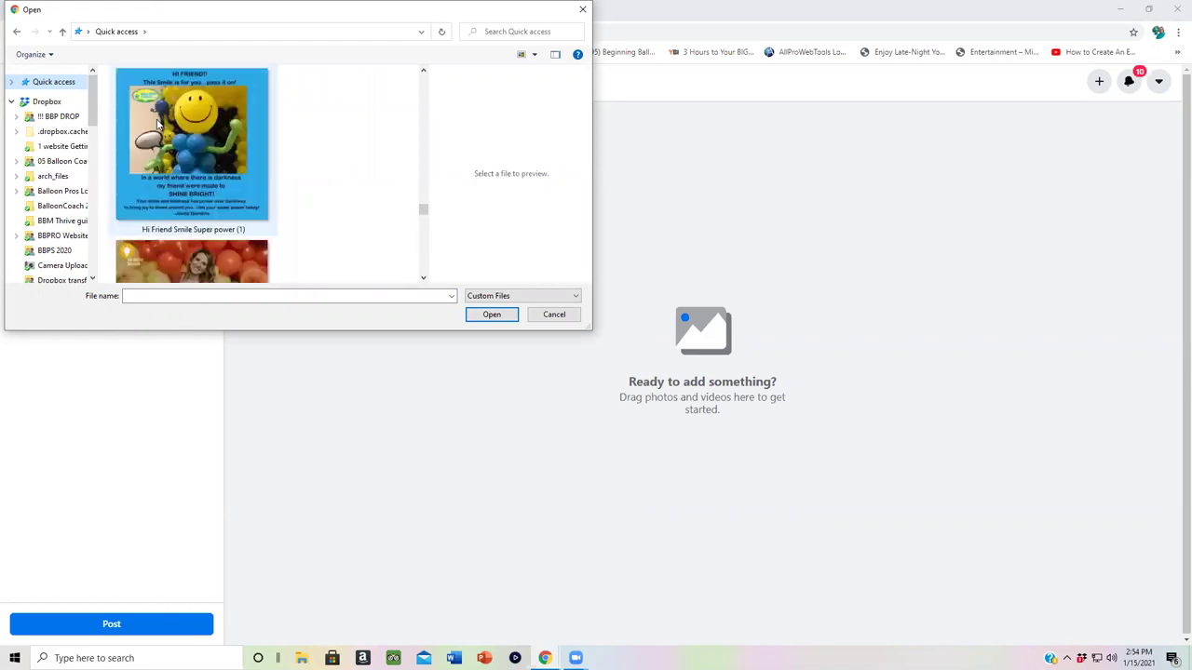
left_click(221, 172)
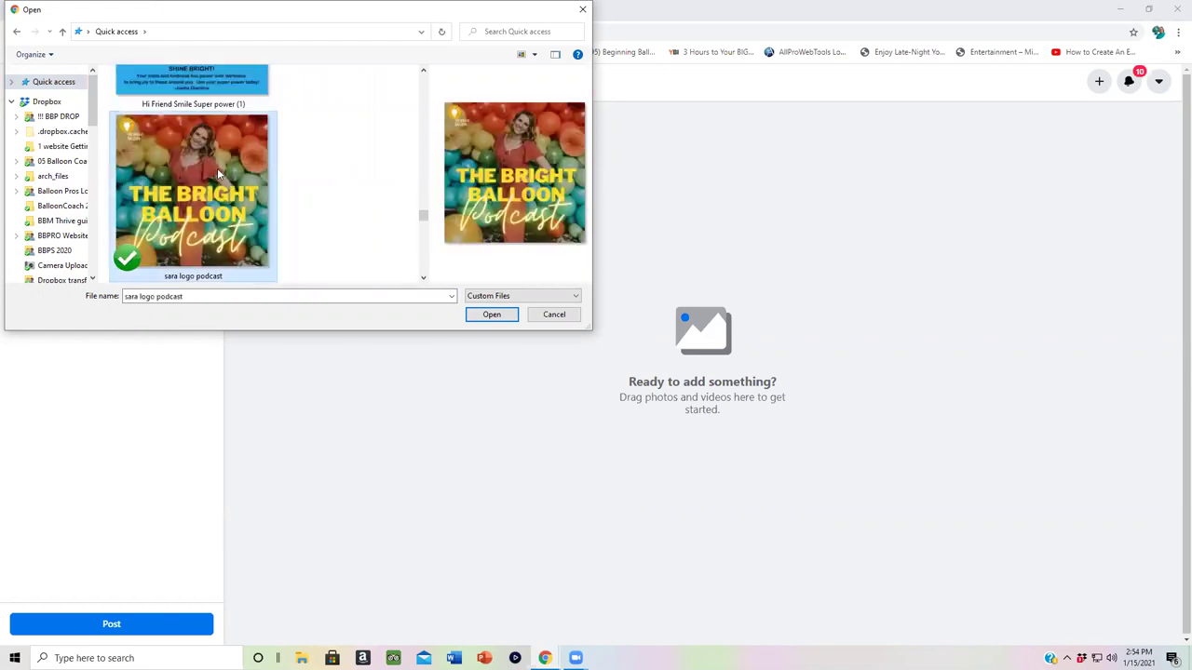
left_click(490, 319)
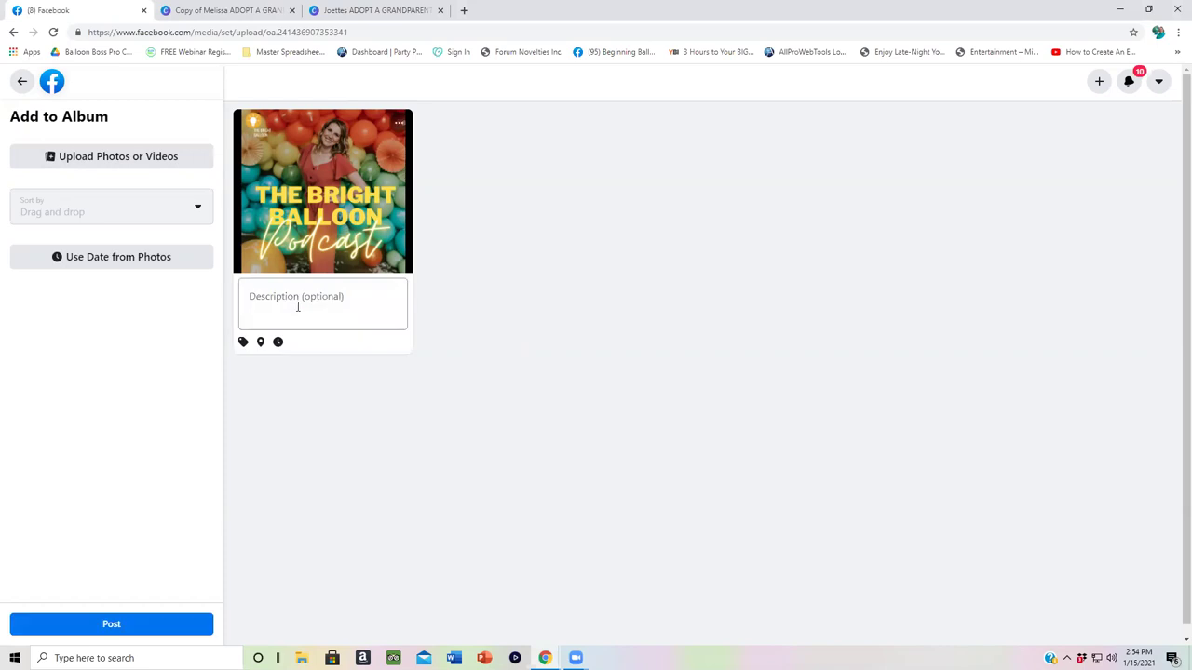
Paste the copied Canva template link into the uploaded photo's description
left_click(295, 304)
right_click(298, 308)
left_click(359, 420)
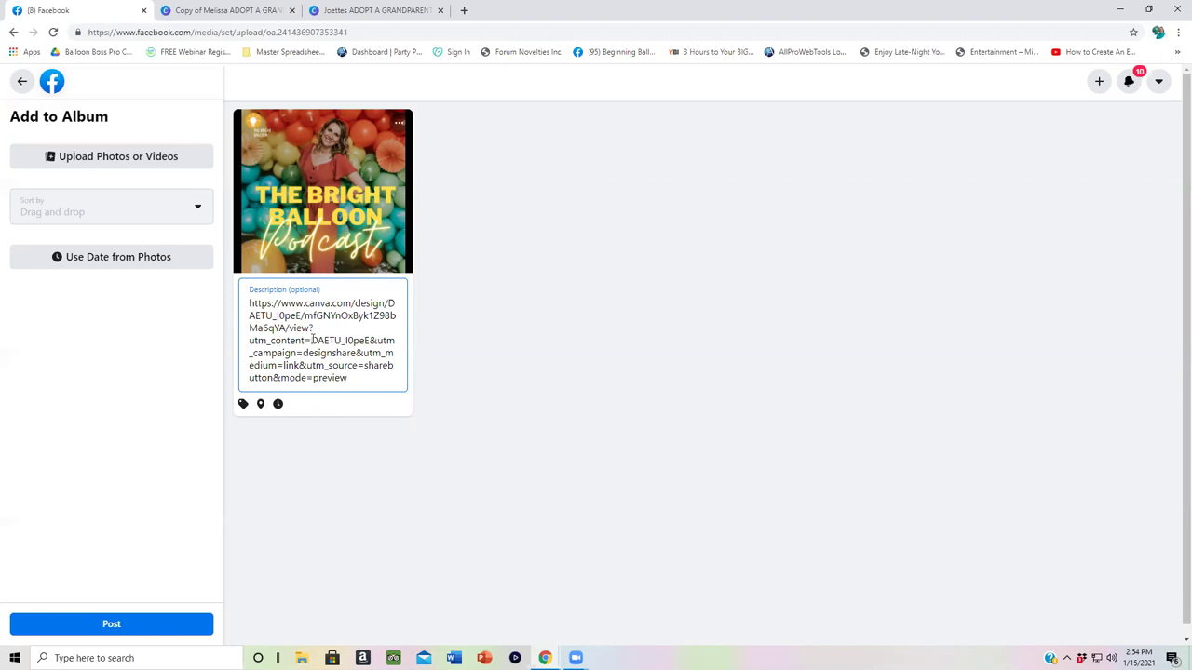
mouse_move(356, 381)
left_mouse_down()
mouse_move(239, 327)
mouse_move(360, 404)
mouse_move(319, 364)
mouse_move(336, 374)
left_mouse_up()
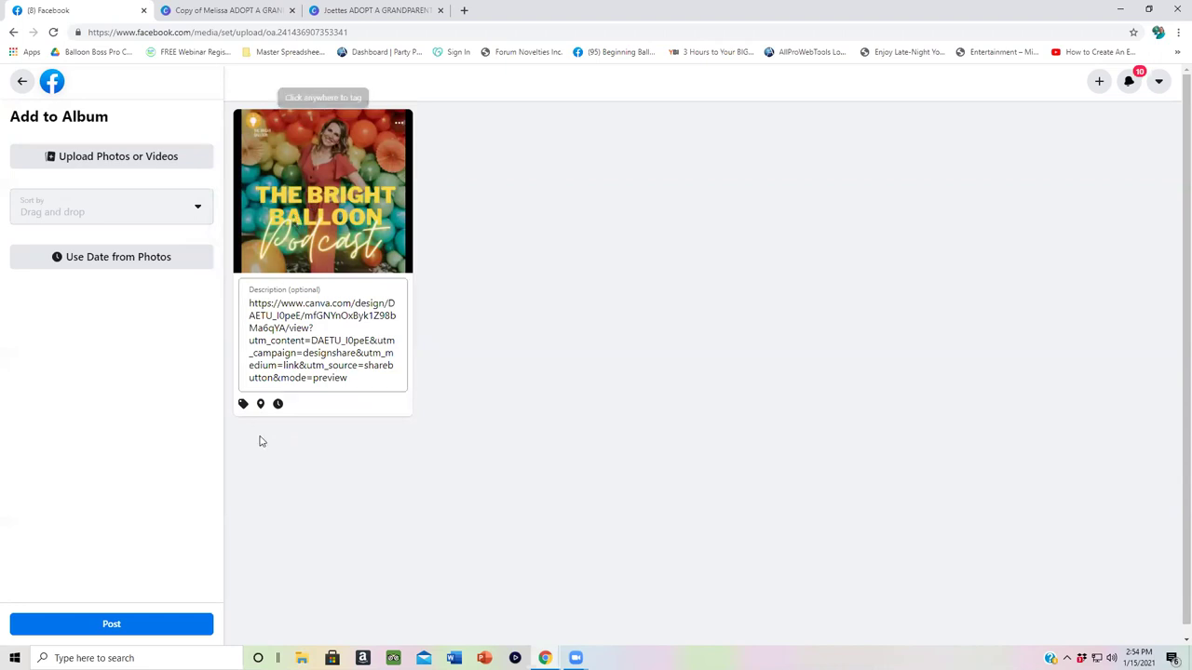
Remove the podcast photo from the pending upload and return to the Adopt a Grandparent project album
left_click(398, 128)
left_click(378, 149)
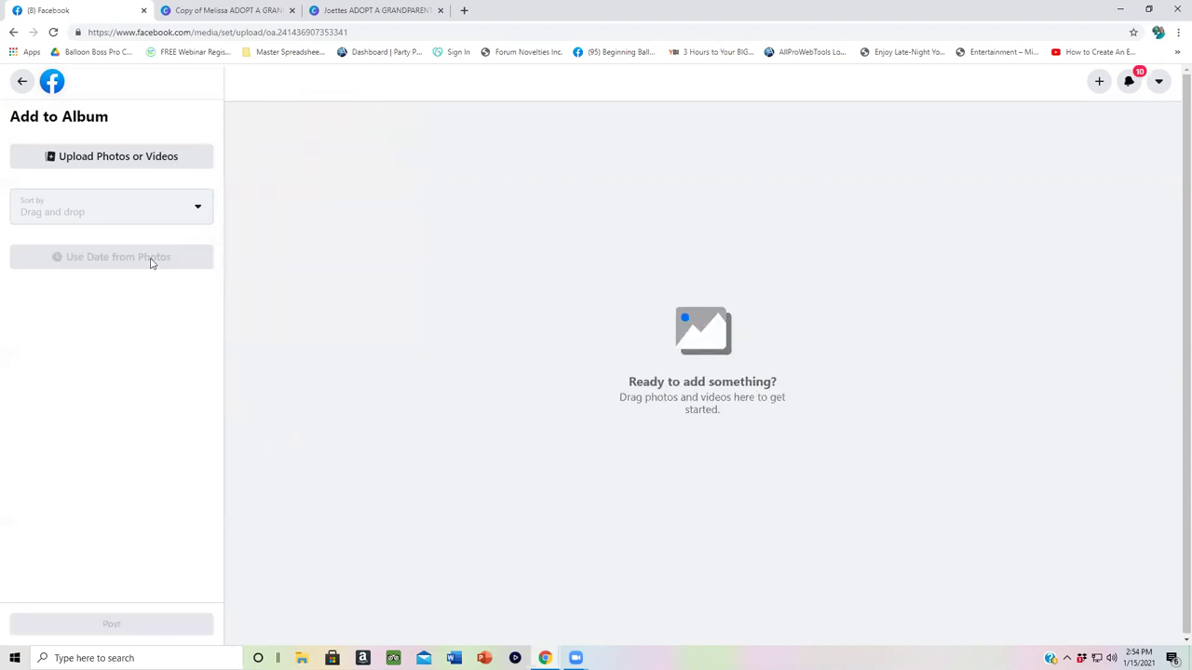
left_click(21, 81)
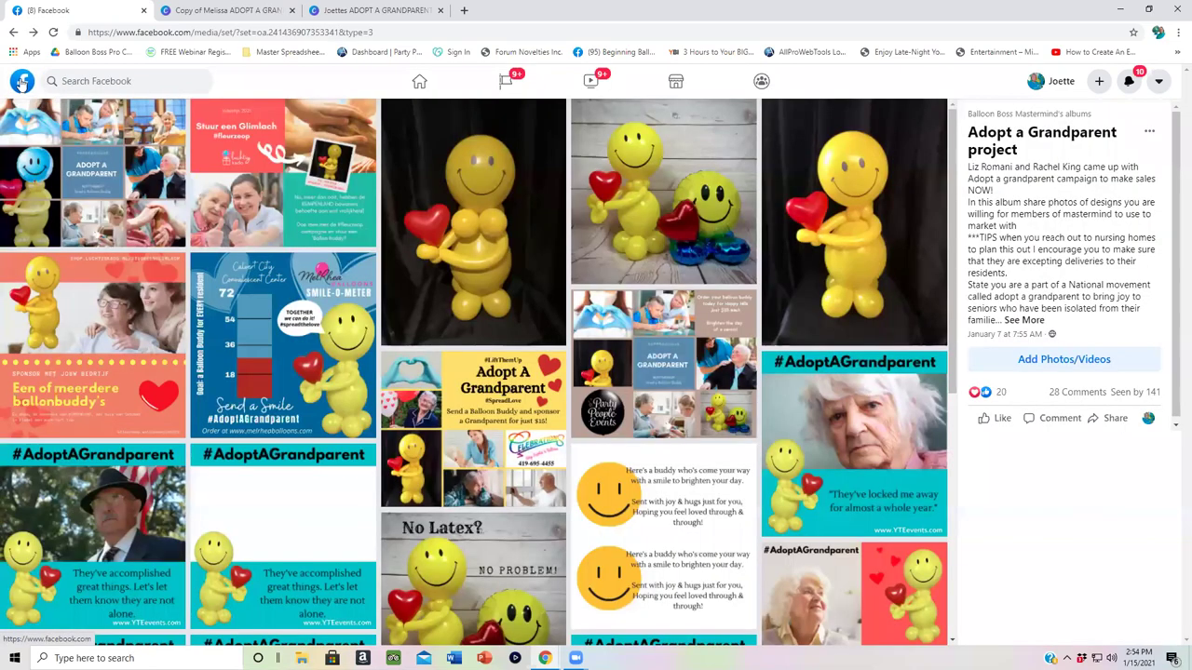
Browse the Balloon Boss Mastermind group's media albums and open the pricing guides album
left_click(13, 32)
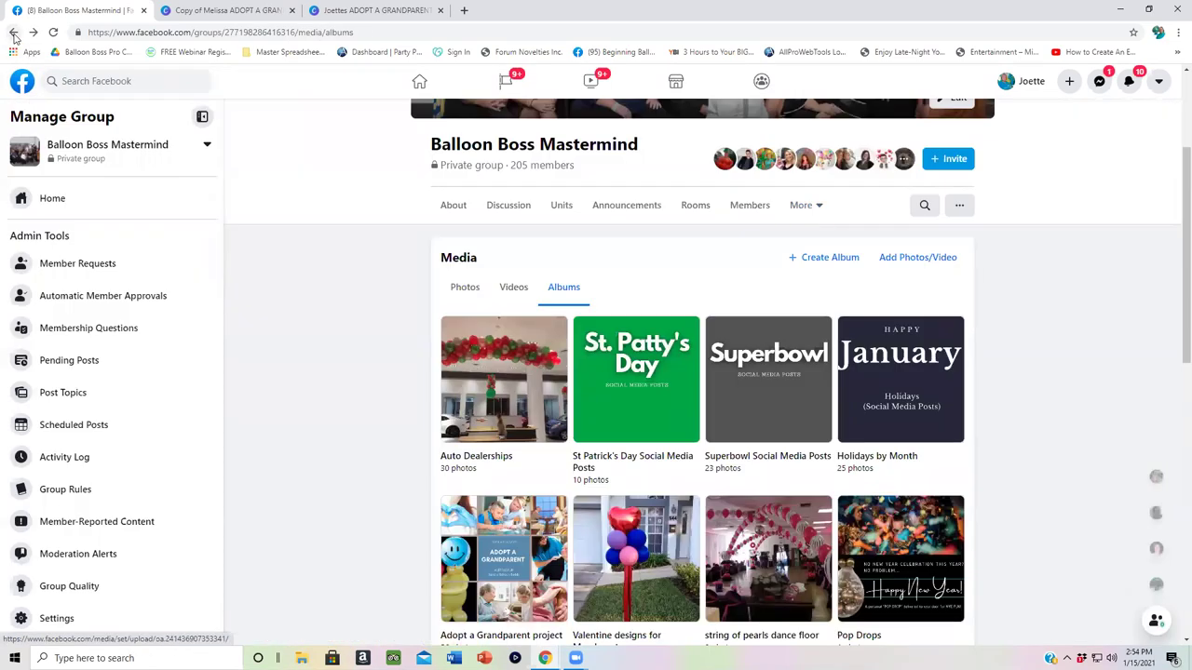
scroll(638, 557, "down", 3)
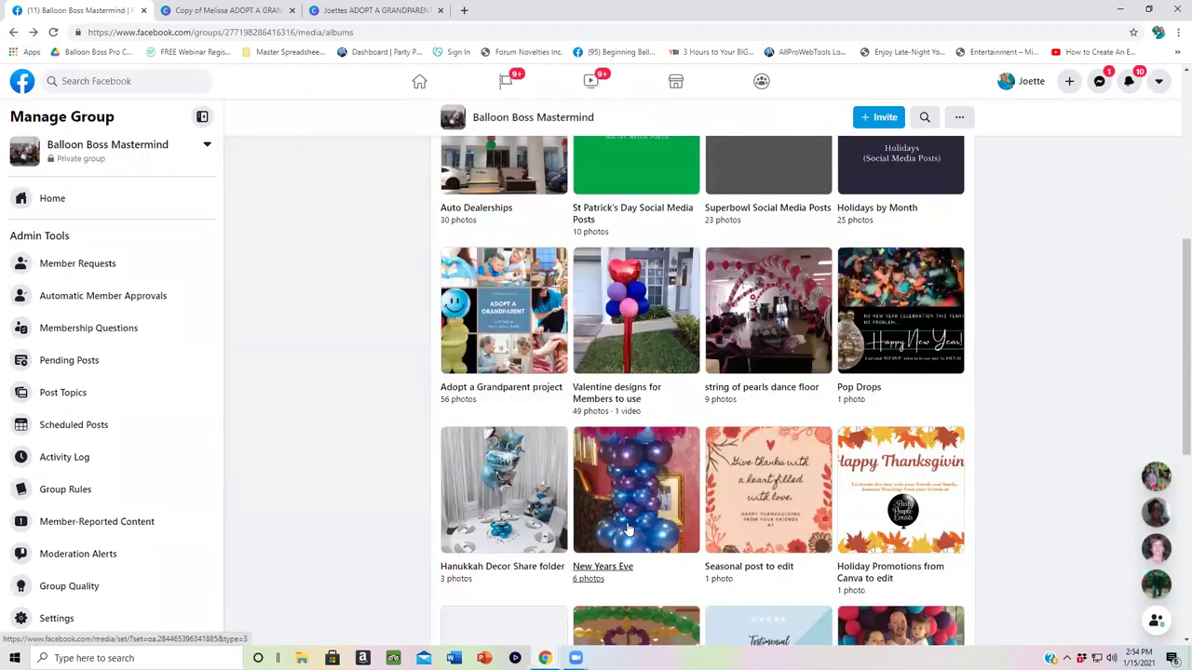
scroll(626, 529, "down", 1)
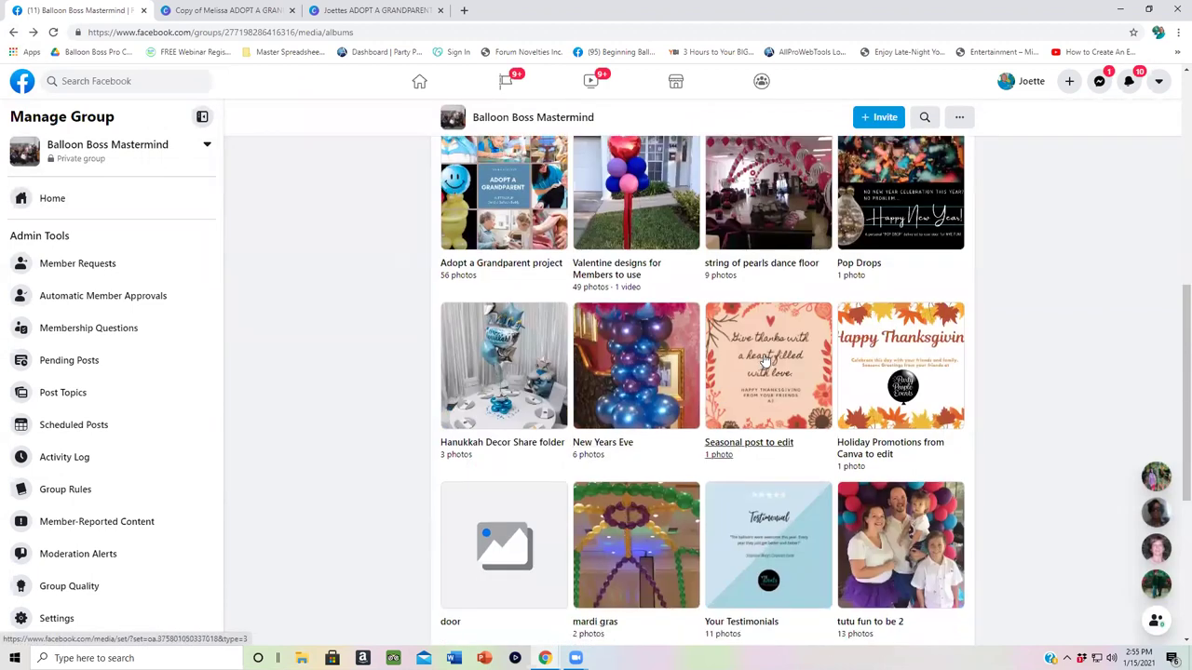
scroll(758, 360, "down", 1)
scroll(750, 368, "down", 2)
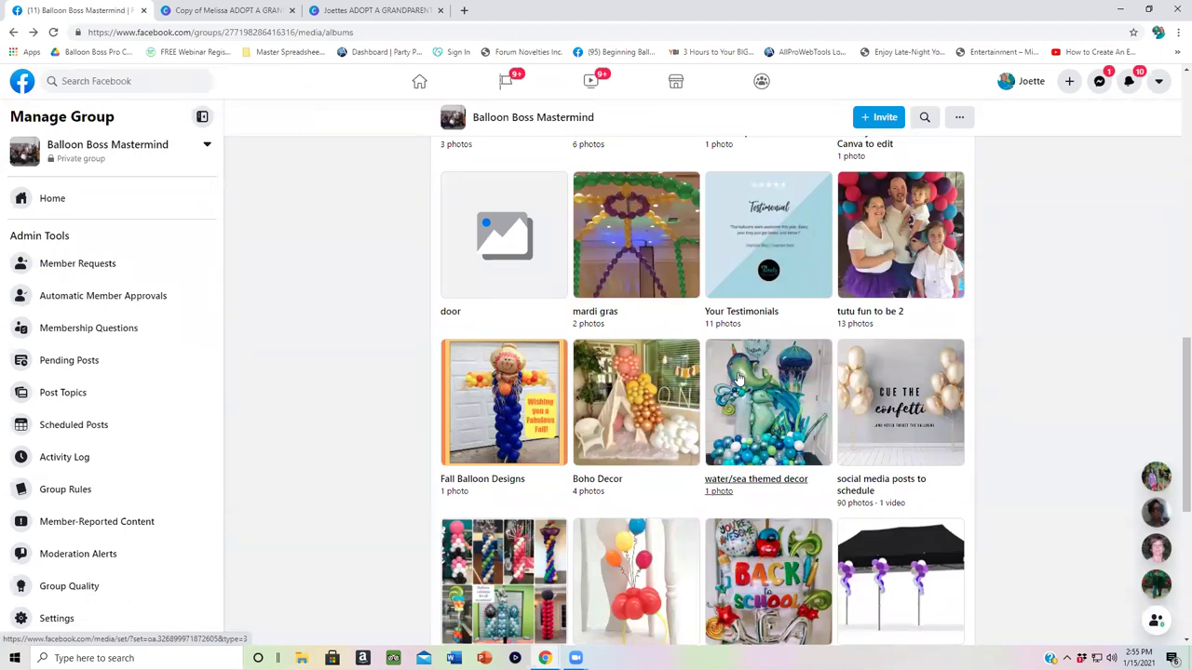
scroll(740, 382, "down", 1)
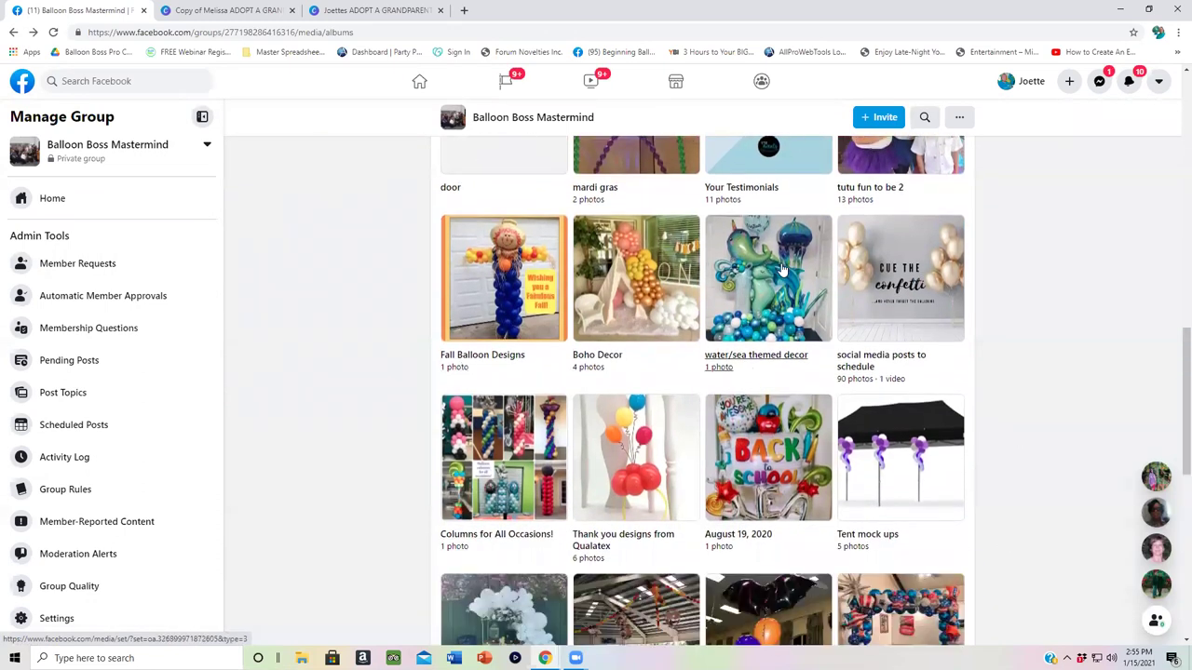
scroll(778, 348, "down", 4)
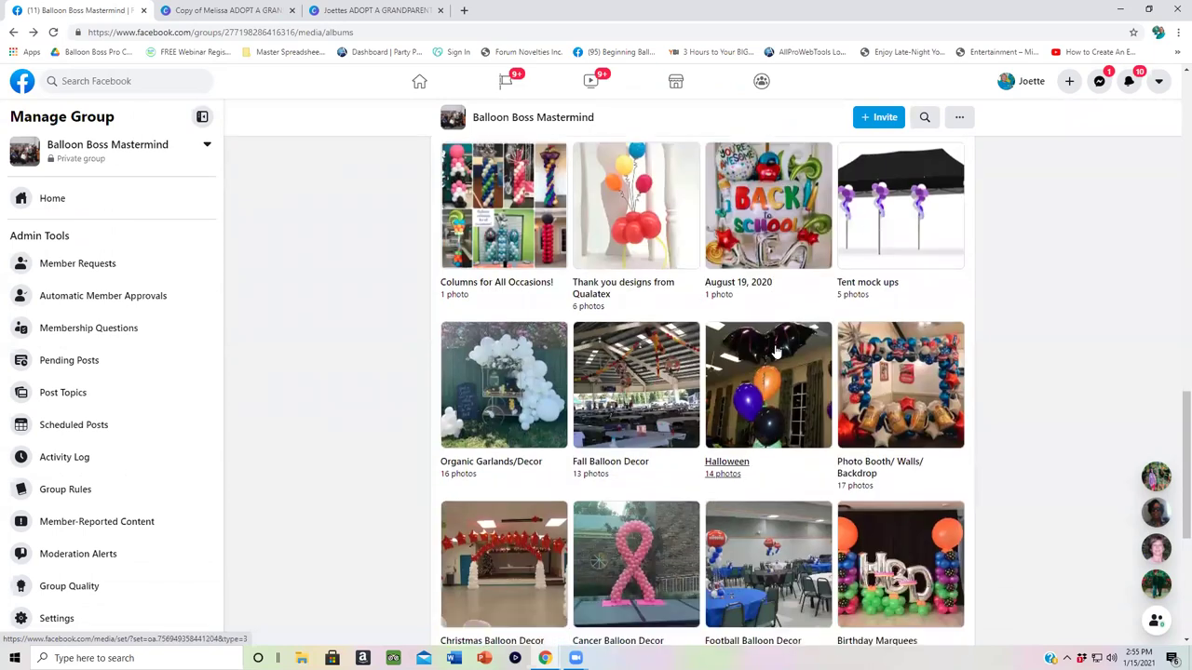
scroll(780, 354, "down", 3)
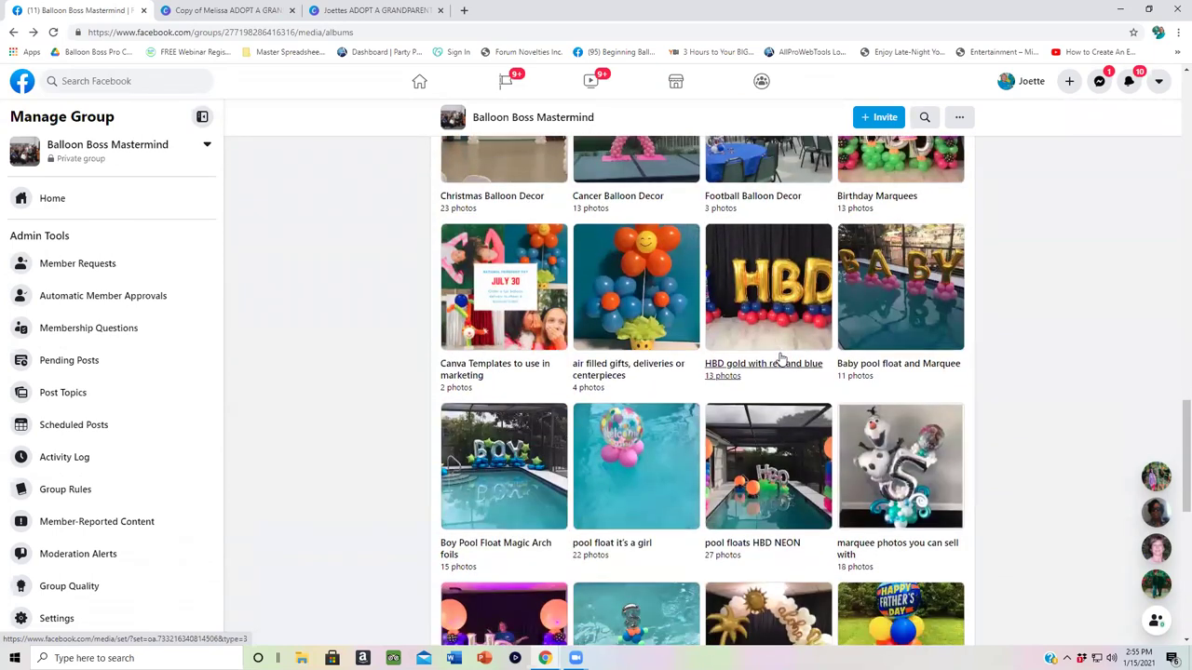
scroll(780, 358, "down", 6)
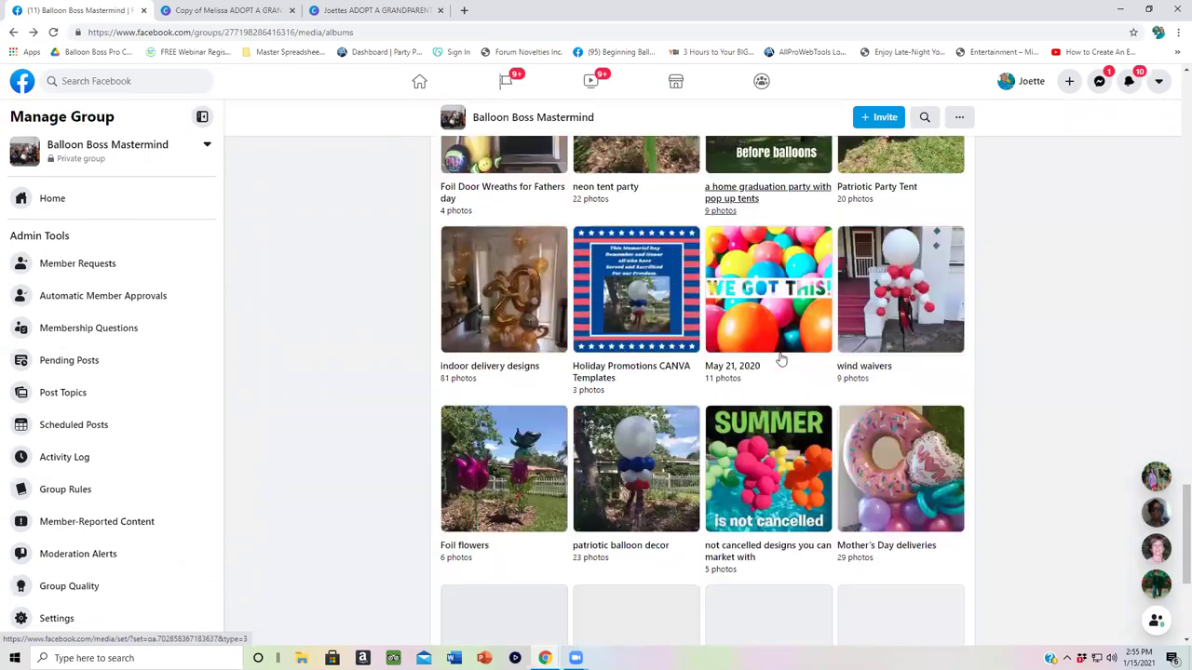
scroll(780, 361, "down", 3)
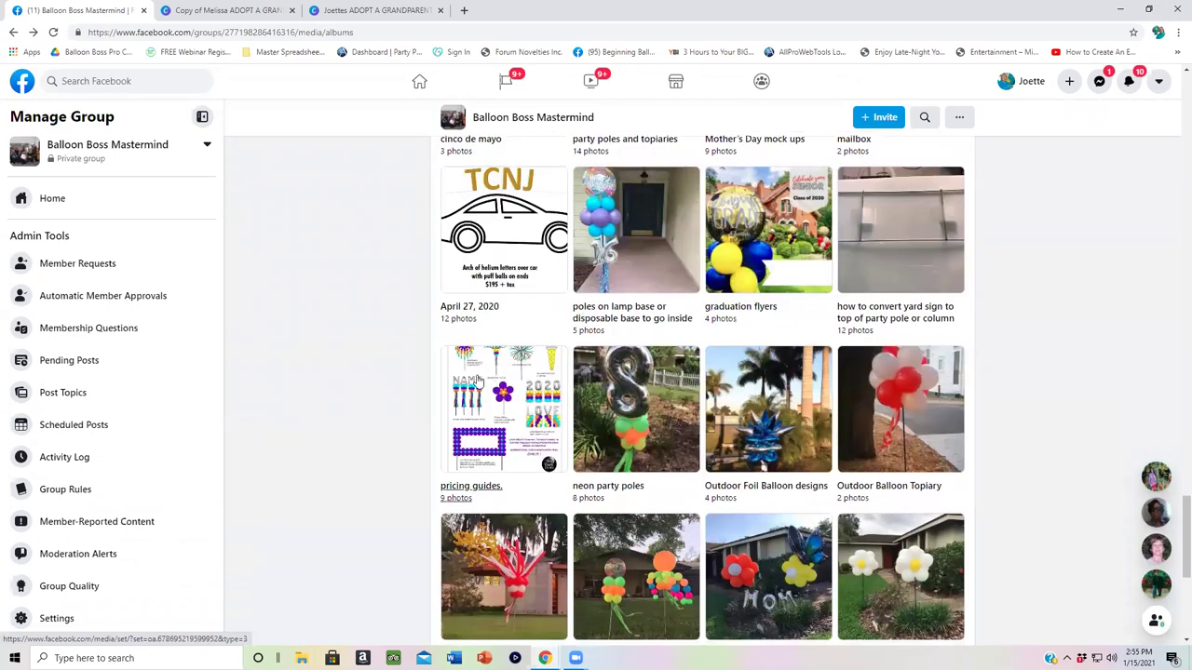
left_click(484, 413)
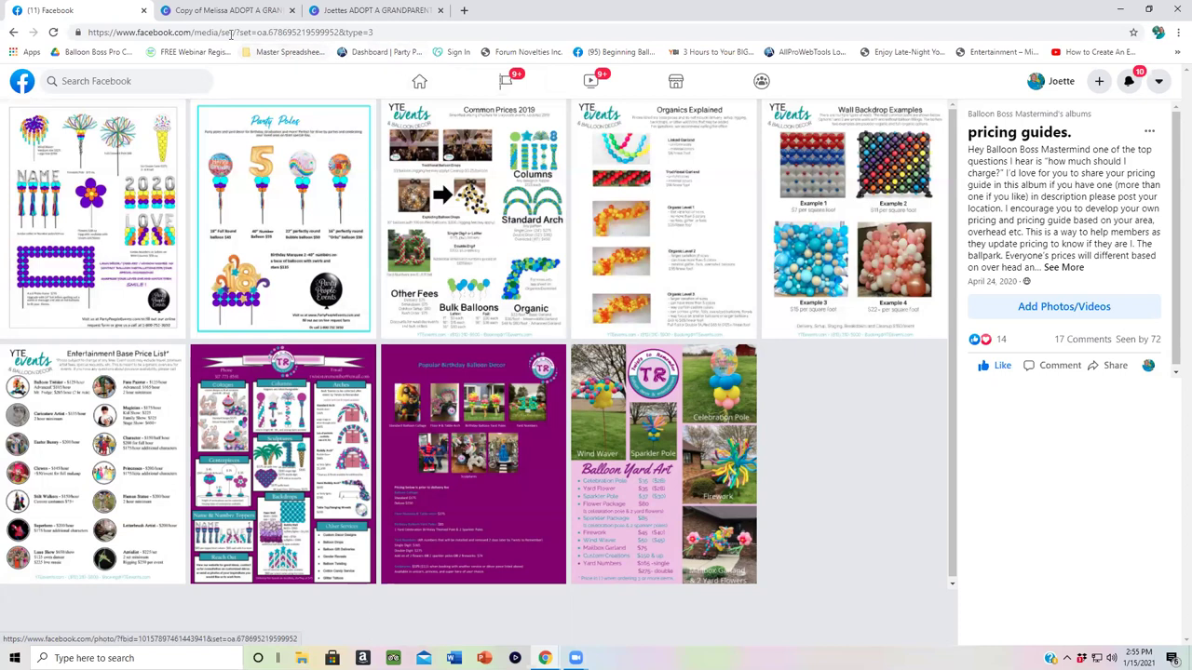
Return to the group's albums, check its additional sections and look through the Discussion feed with its announcements and recent files
left_click(14, 32)
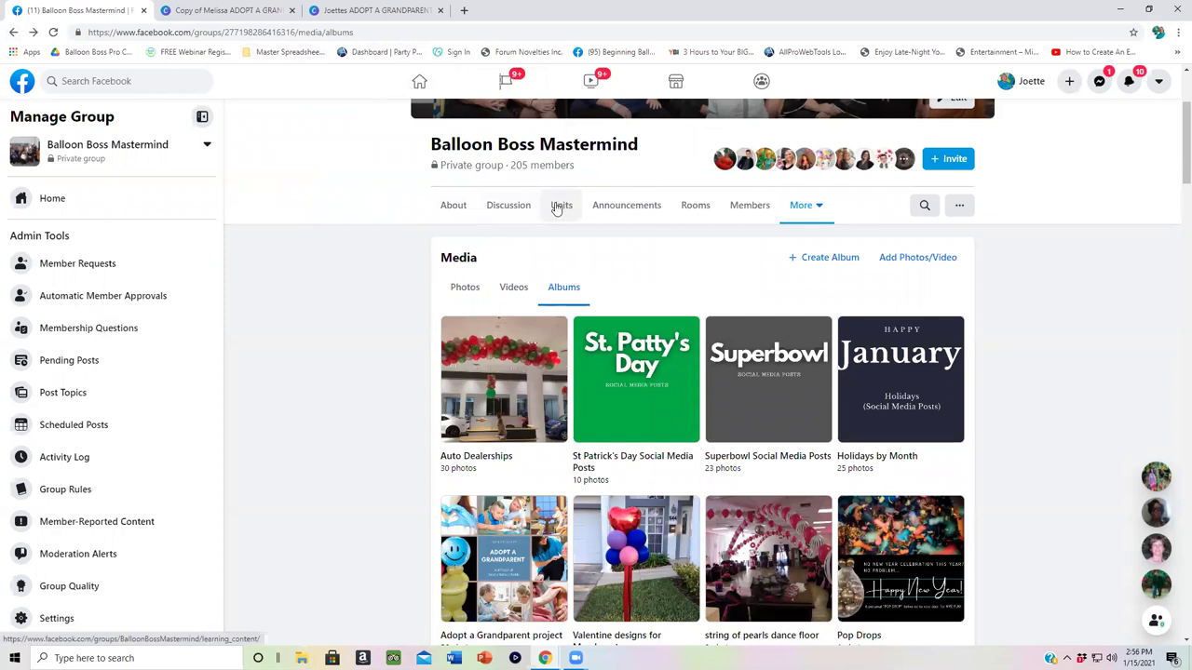
left_click(818, 209)
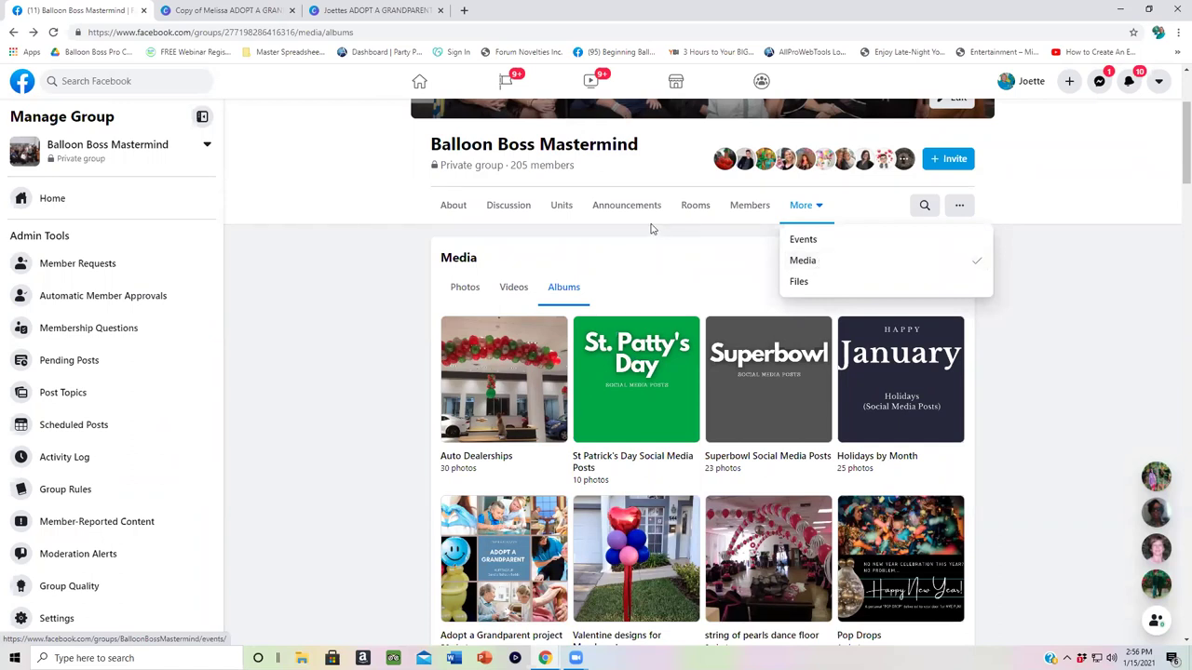
left_click(510, 210)
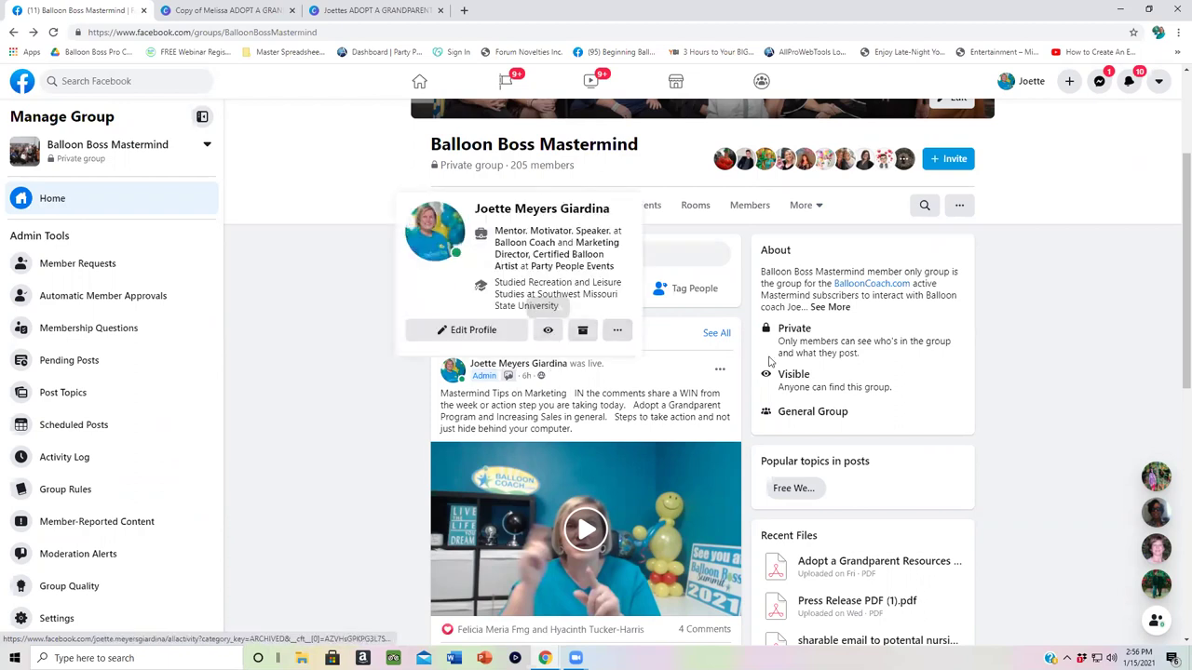
scroll(679, 343, "down", 1)
scroll(652, 335, "up", 3)
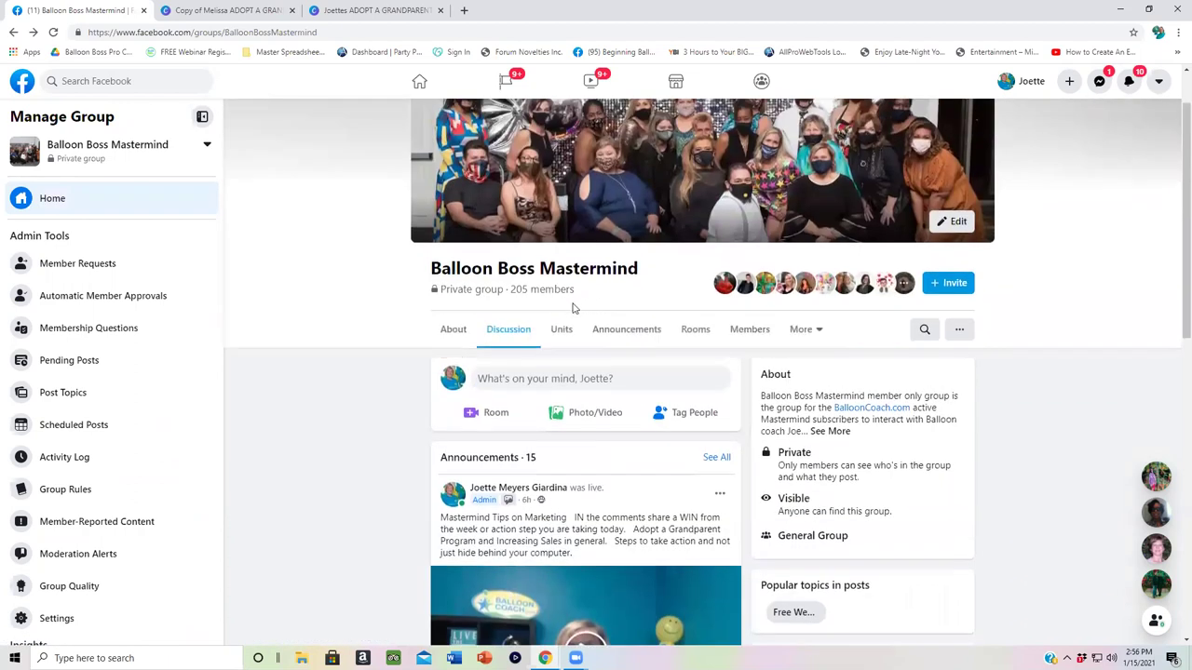
scroll(524, 333, "down", 4)
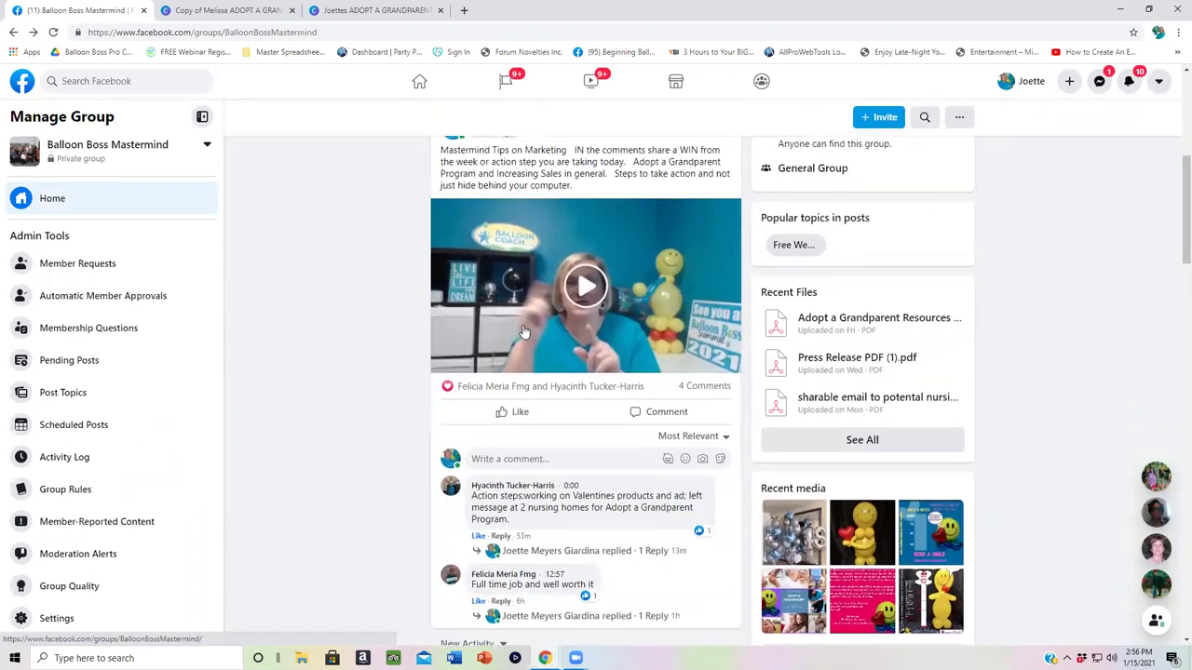
Browse the Discussion feed's member posts, from the balloon buddy delivery request to the birthday surfboard balloon arrangement
scroll(524, 332, "down", 4)
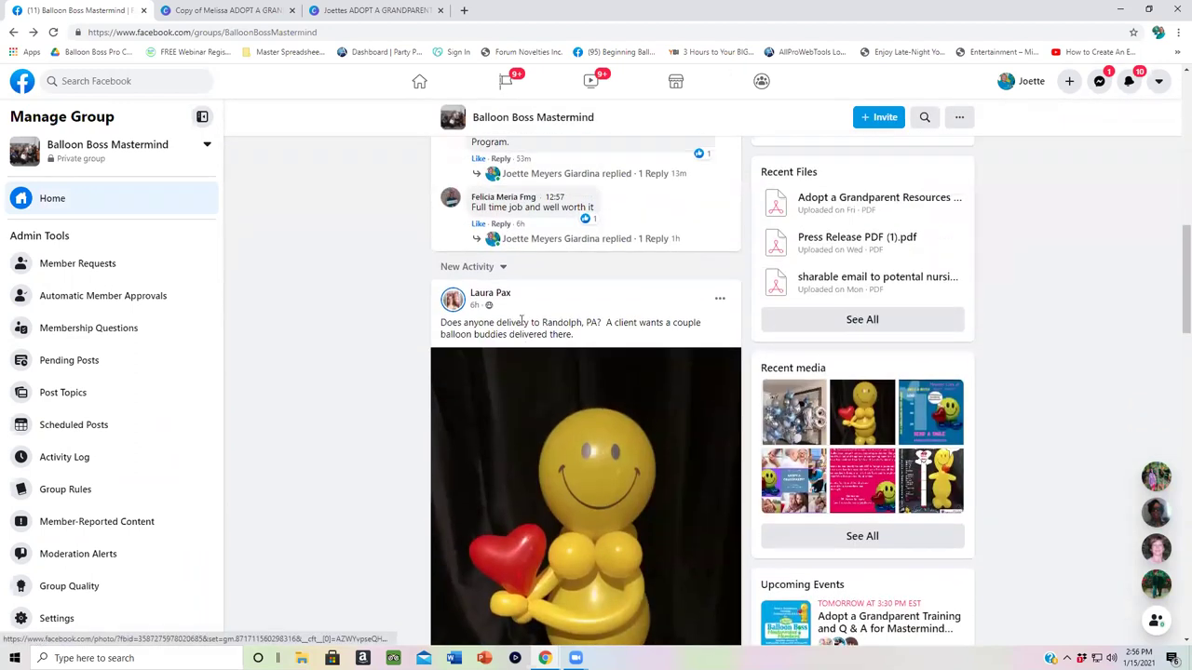
scroll(521, 321, "down", 1)
scroll(623, 295, "down", 1)
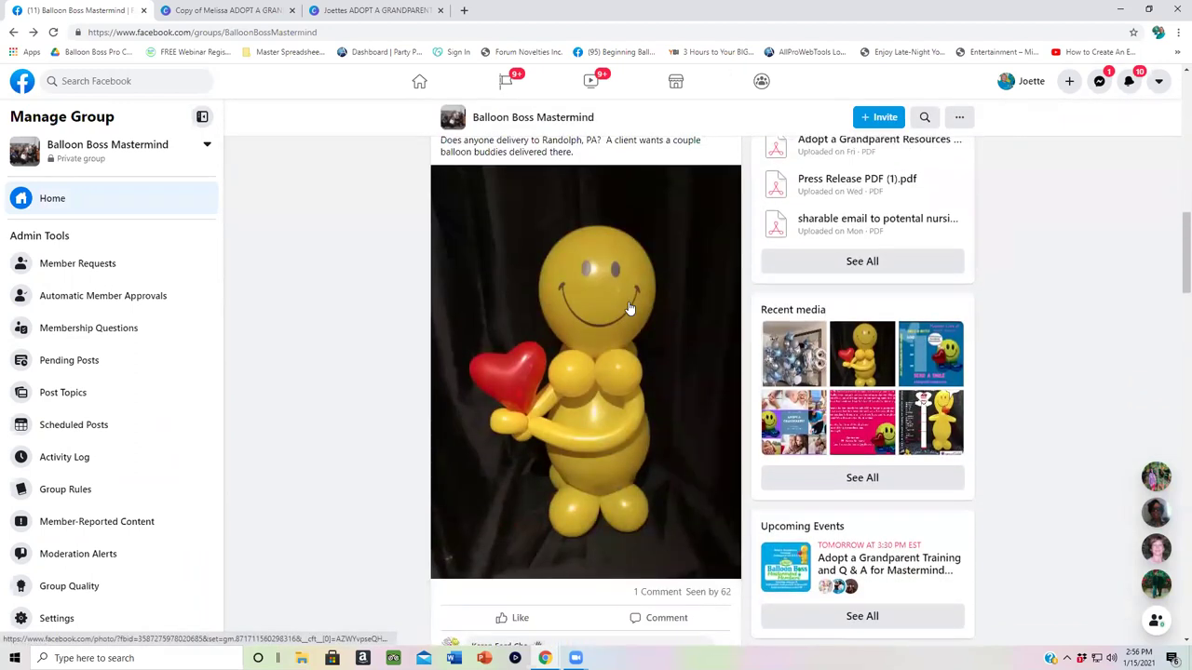
scroll(629, 309, "up", 1)
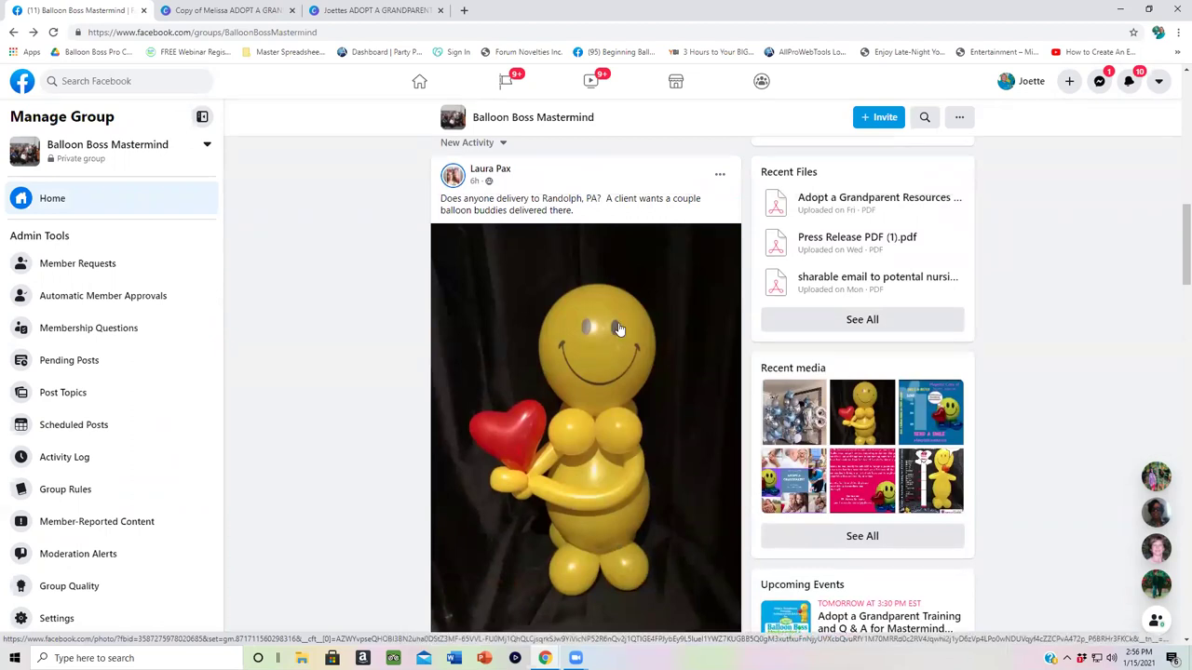
scroll(586, 303, "down", 8)
scroll(586, 299, "up", 1)
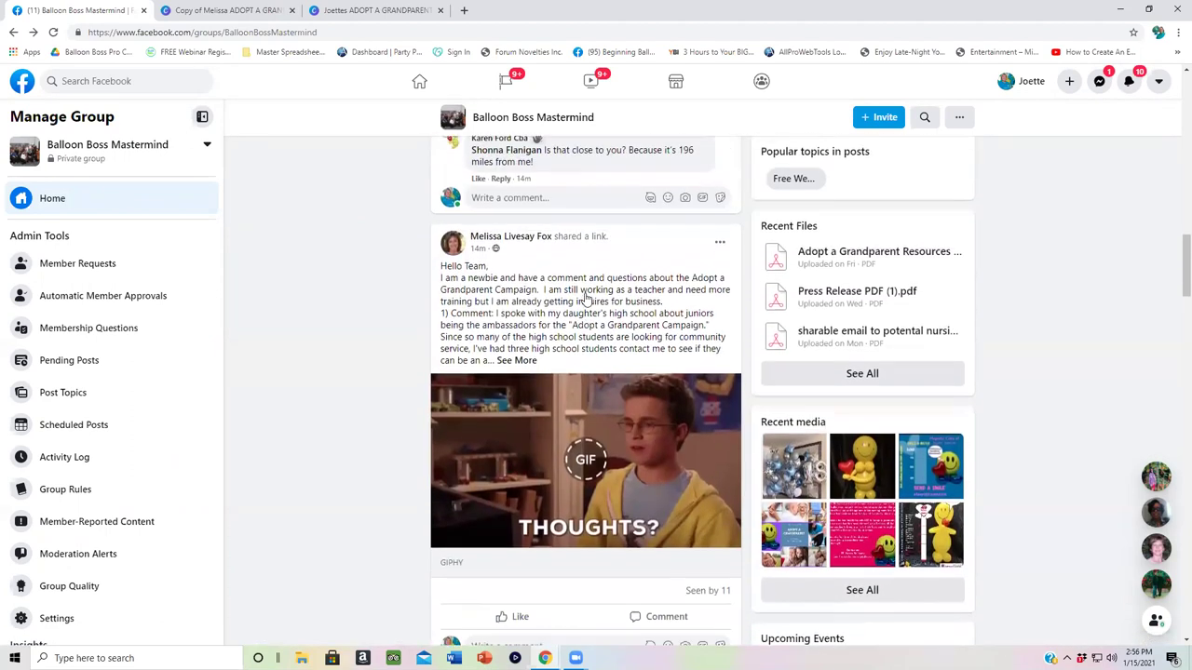
scroll(586, 299, "down", 6)
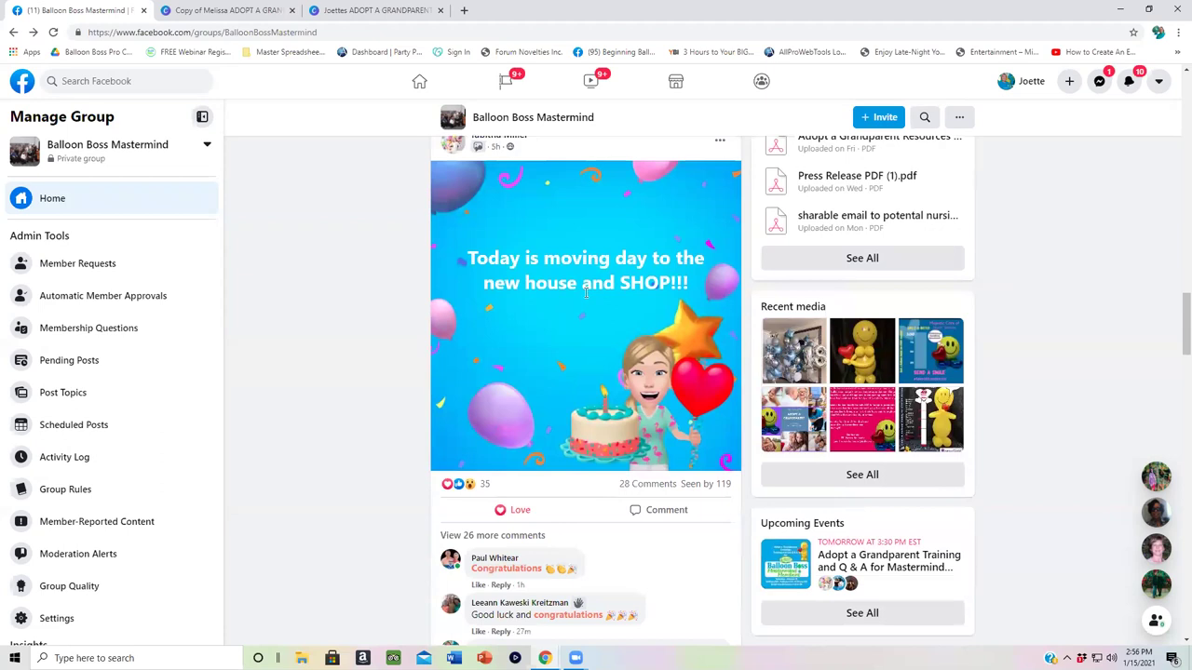
scroll(586, 298, "down", 8)
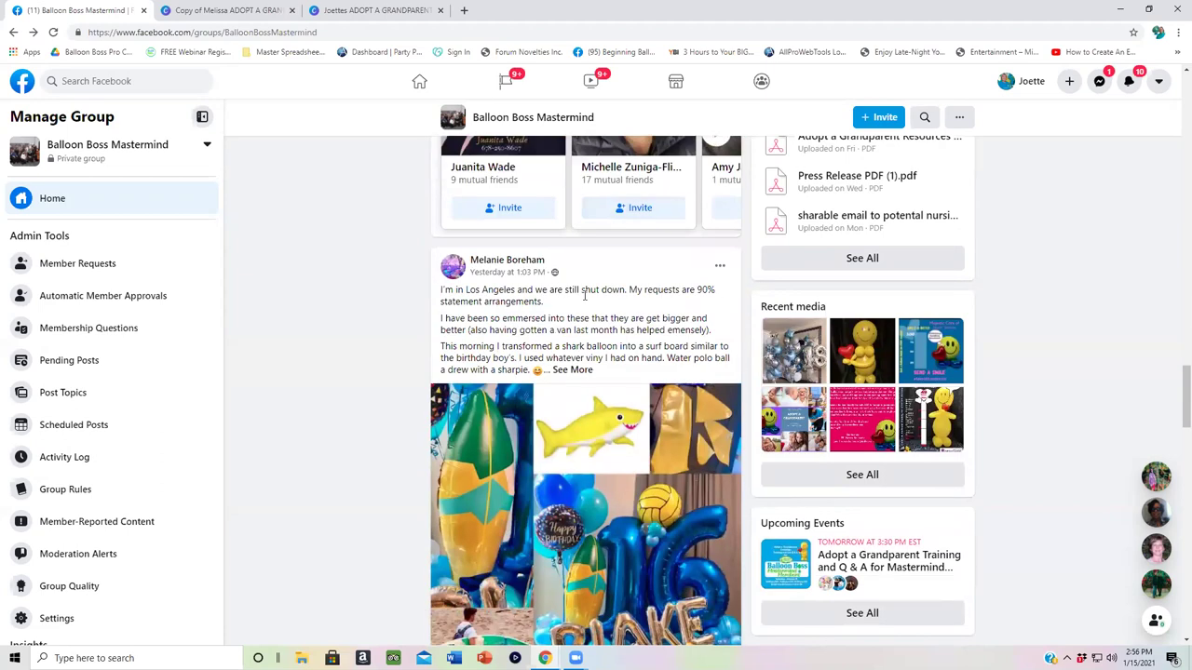
scroll(585, 296, "down", 1)
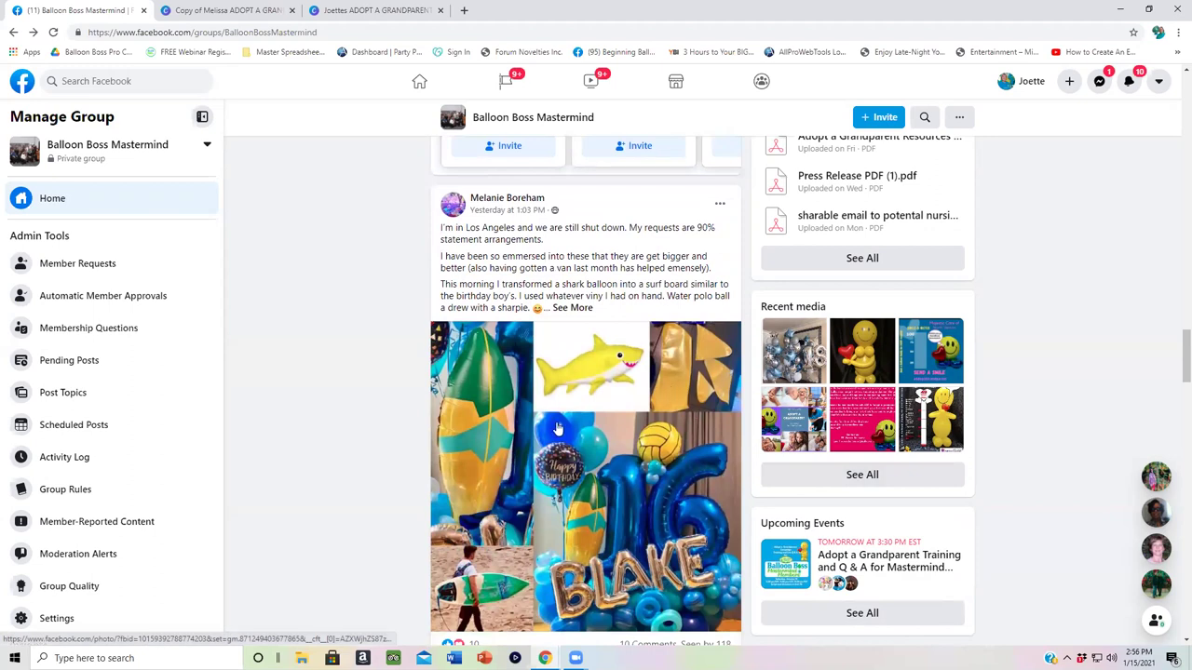
Examine the shared Canva Adopt a Grandparent template post and the question about saying senior instead of grandparent, including their comments
scroll(651, 424, "down", 10)
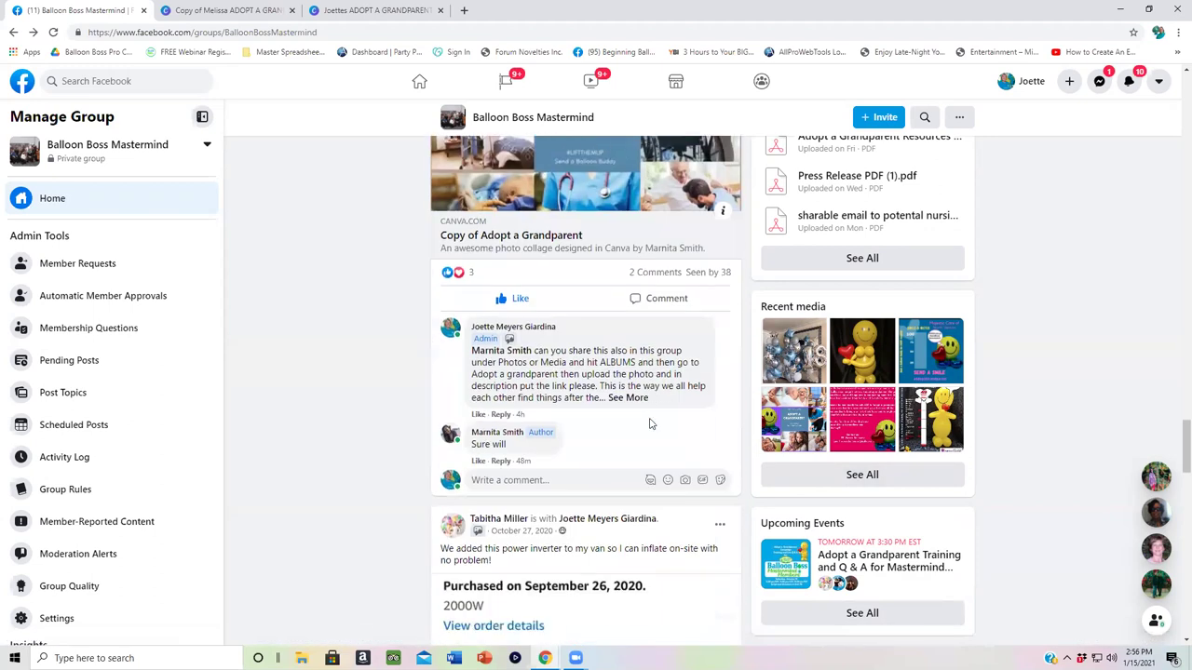
scroll(651, 424, "up", 3)
scroll(564, 366, "down", 5)
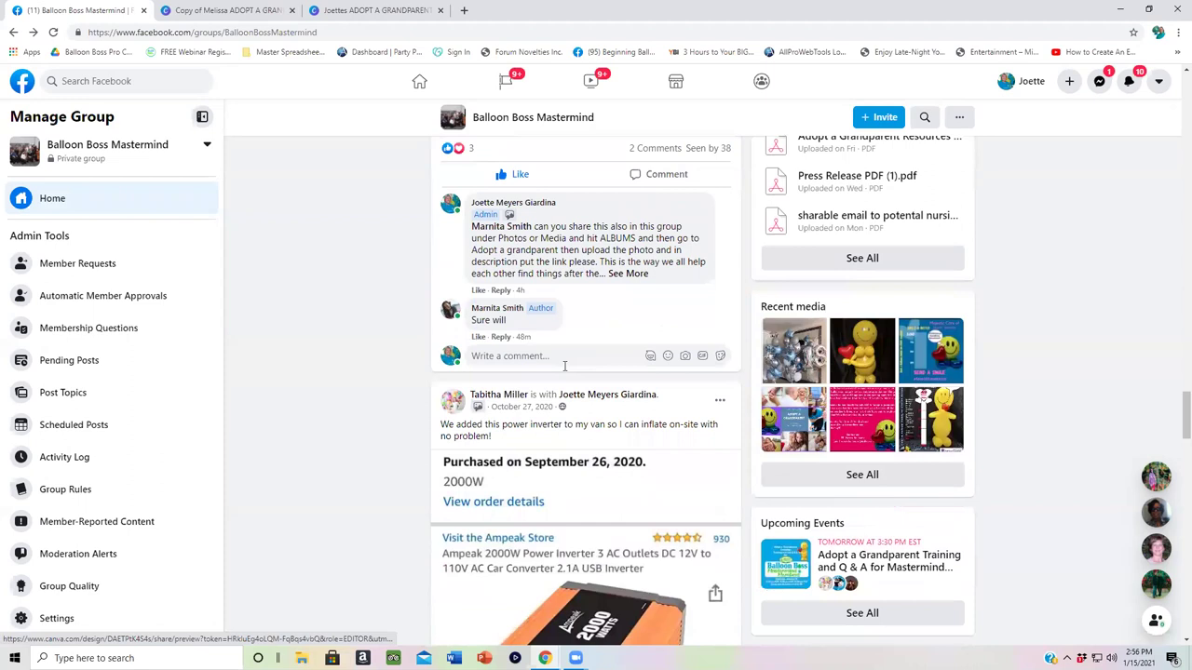
scroll(565, 366, "down", 9)
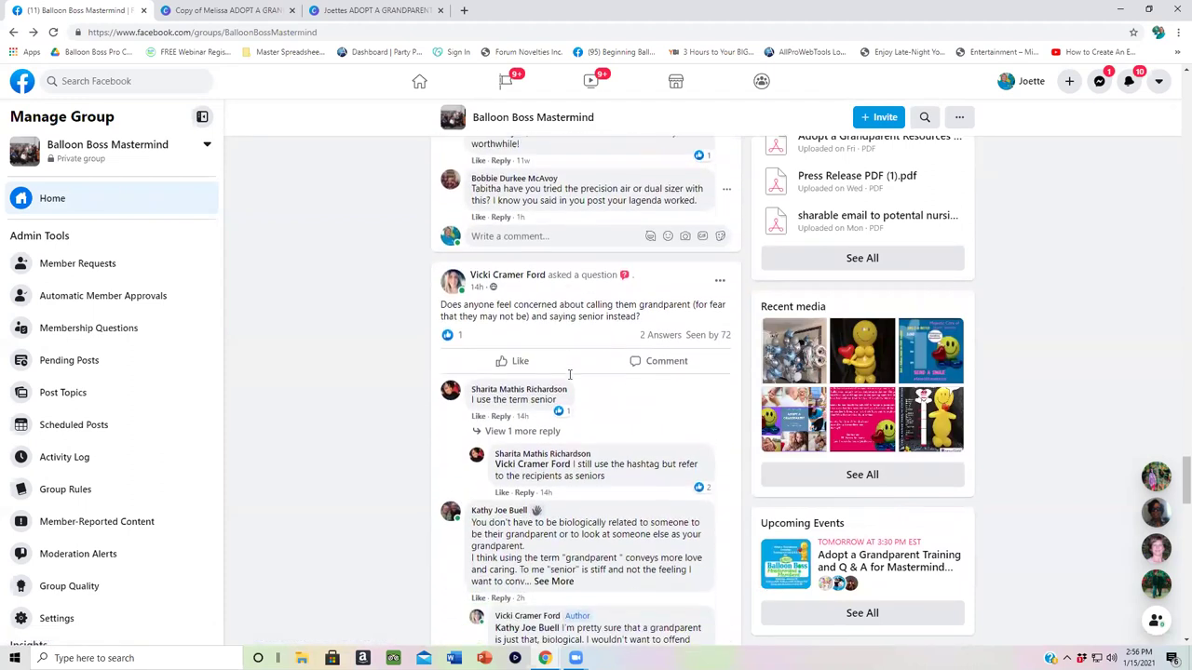
scroll(570, 374, "down", 1)
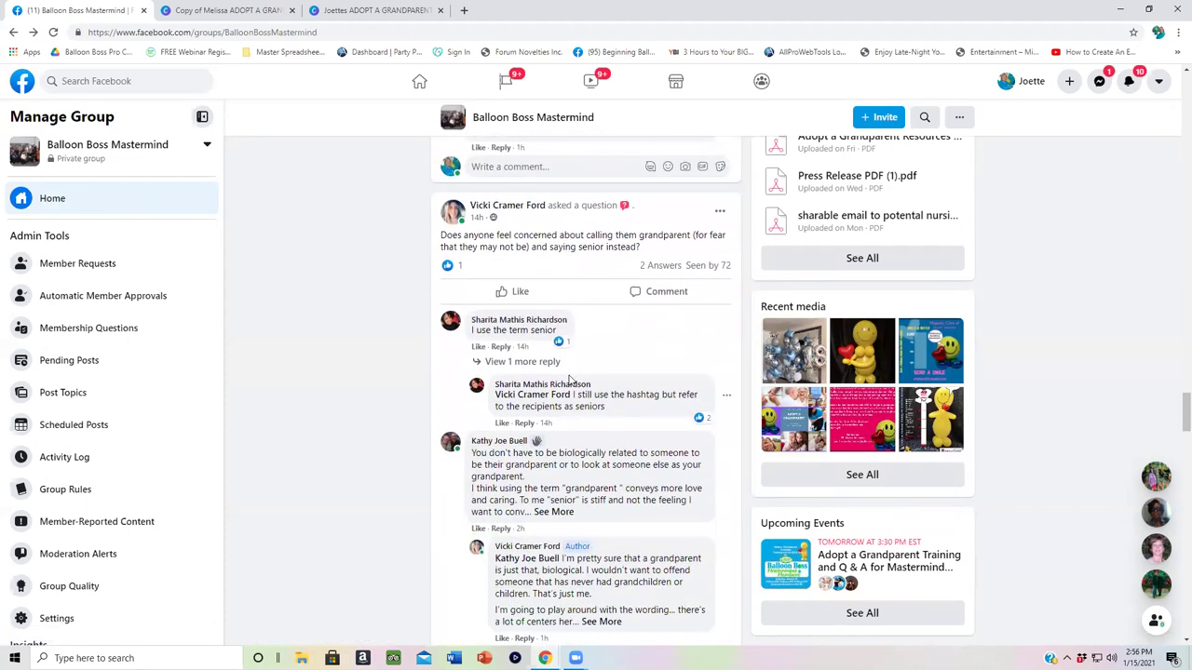
scroll(570, 378, "down", 1)
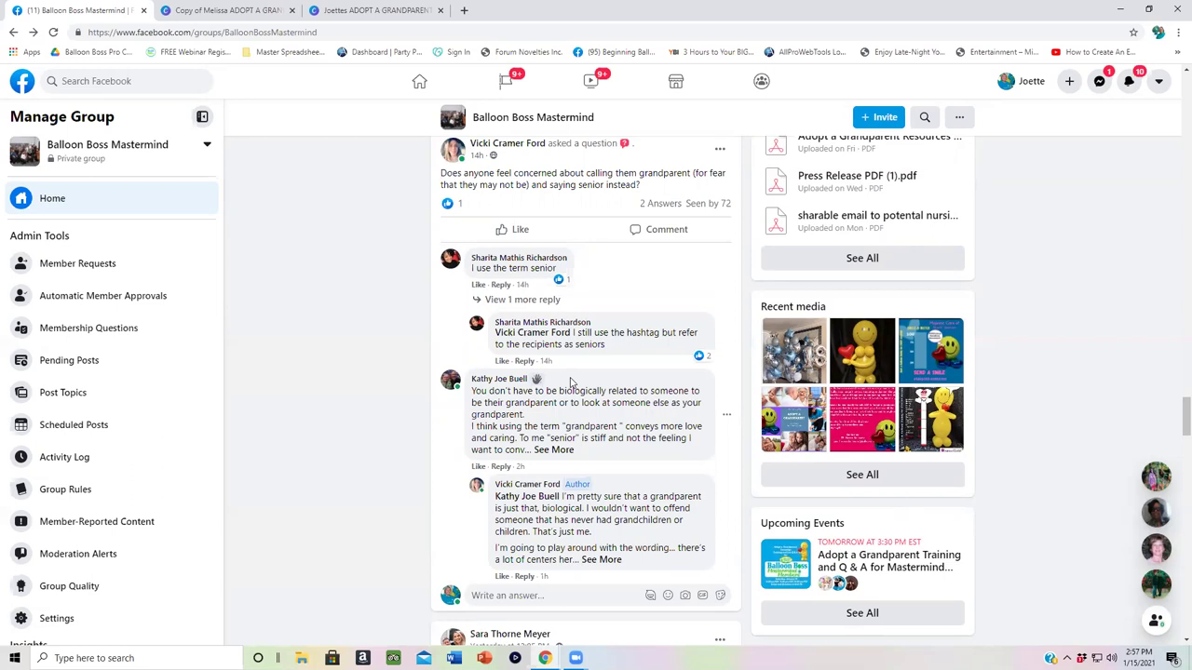
scroll(559, 384, "up", 1)
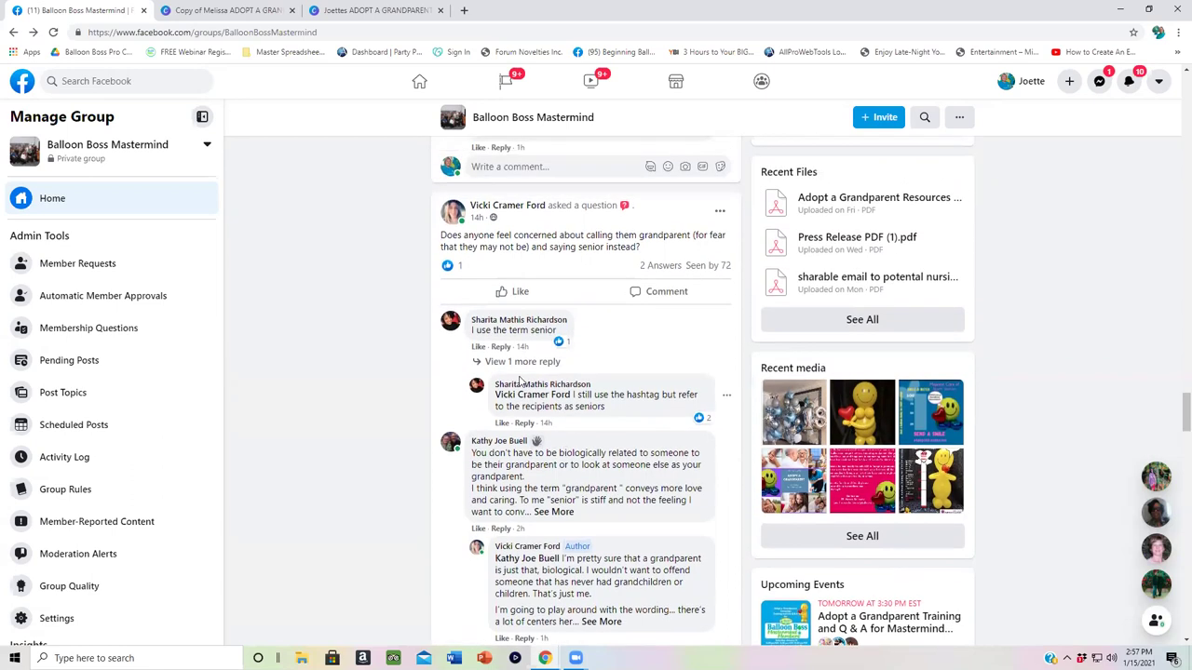
Open the group's Files section and look through the shared documents, including the Thrive Guides and older uploads
scroll(520, 380, "up", 3)
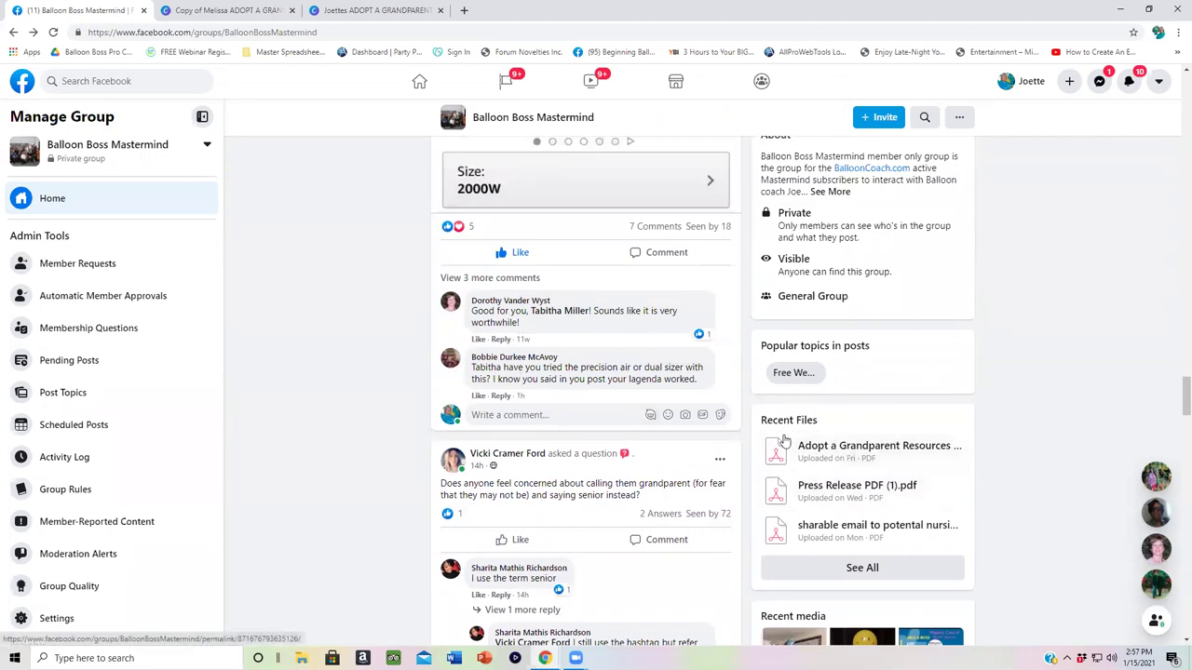
scroll(815, 419, "up", 8)
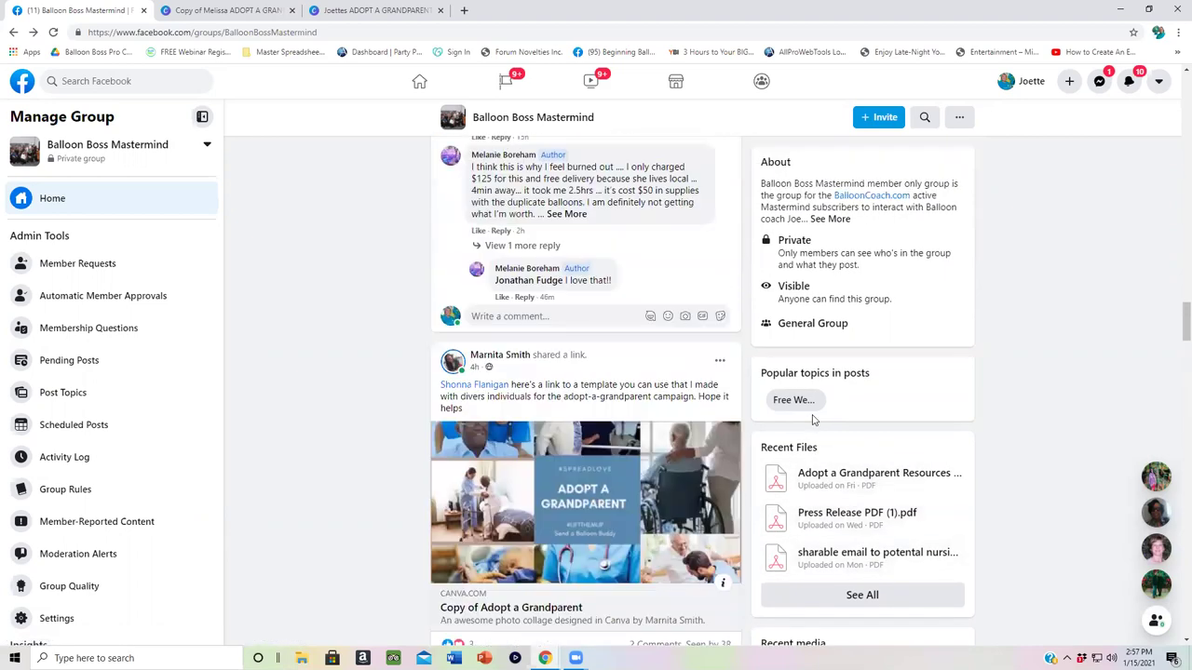
scroll(813, 419, "up", 15)
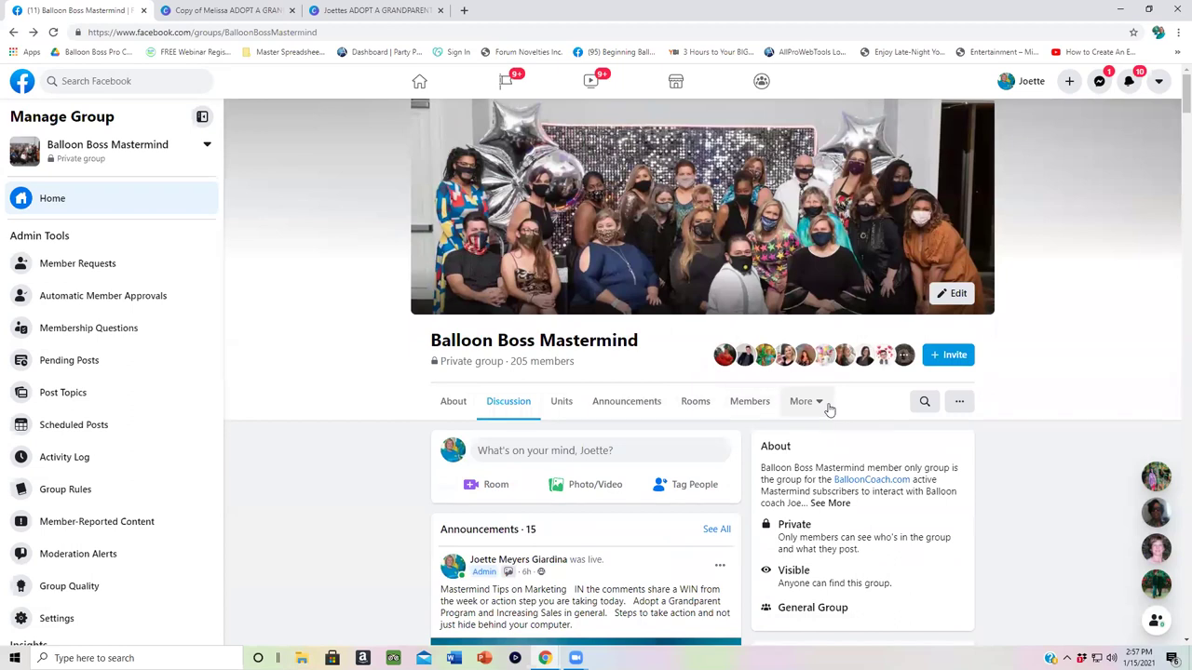
left_click(829, 410)
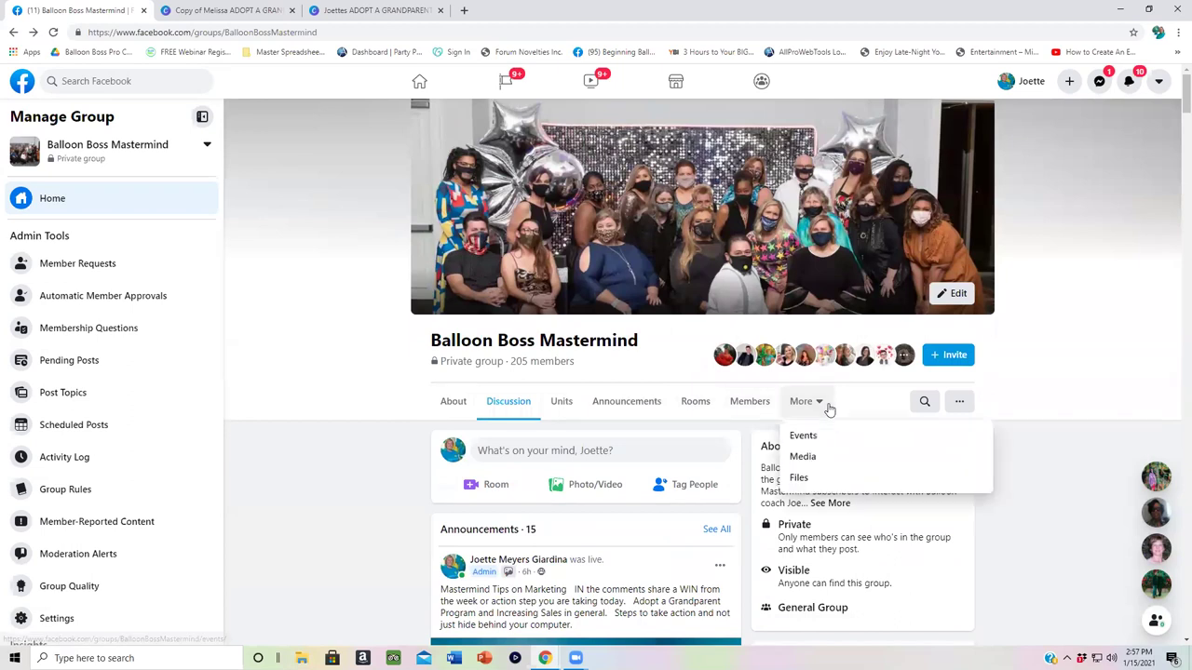
left_click(812, 477)
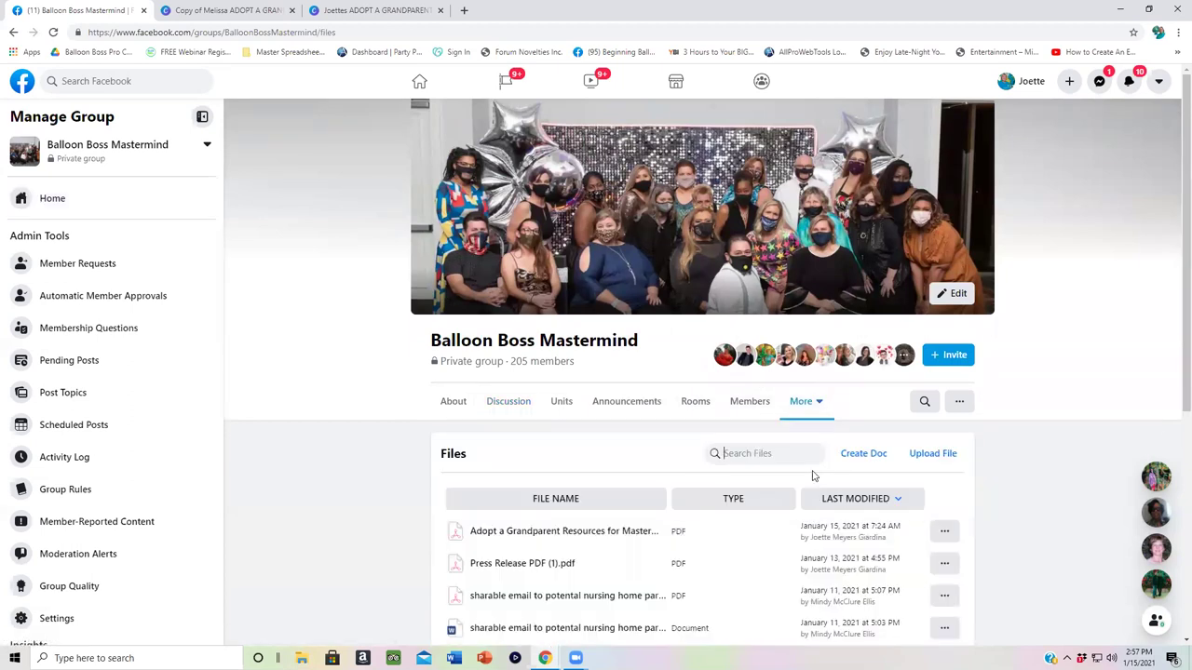
scroll(630, 466, "down", 2)
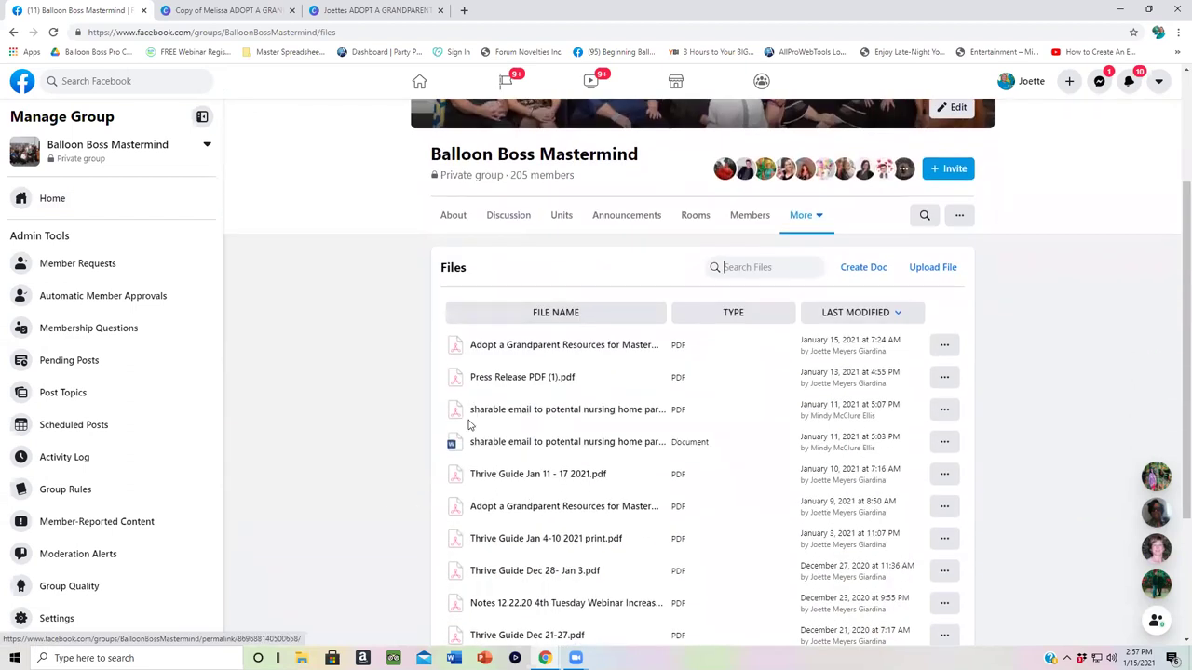
scroll(549, 447, "down", 5)
scroll(547, 489, "down", 3)
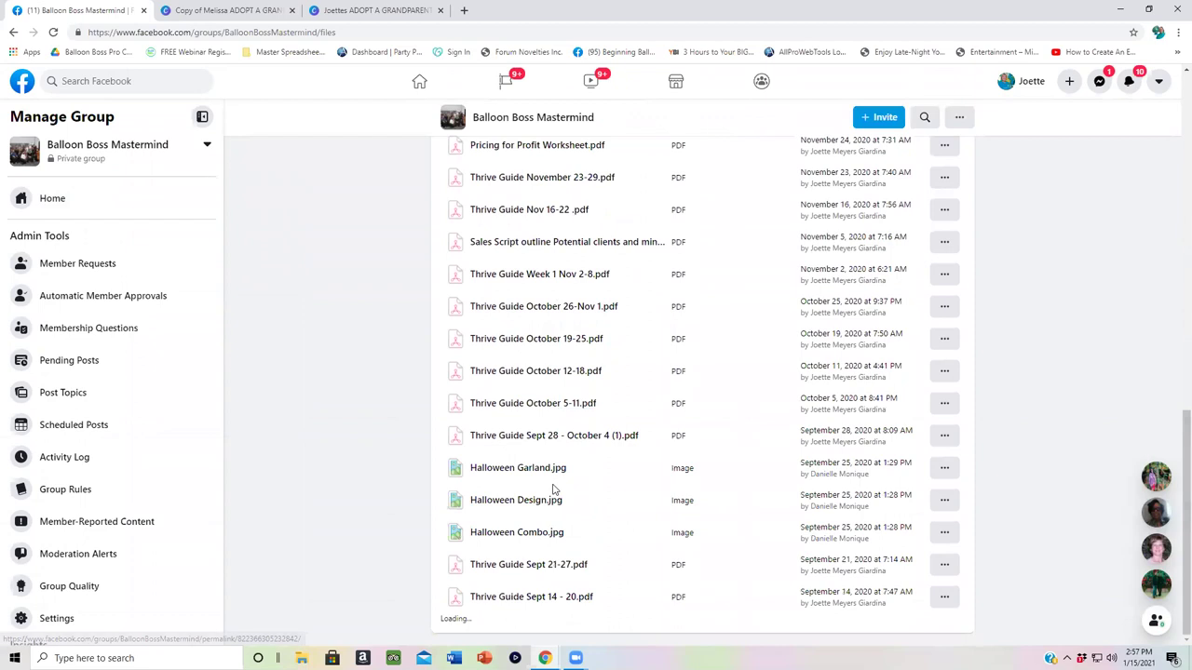
scroll(556, 490, "down", 3)
scroll(559, 491, "up", 3)
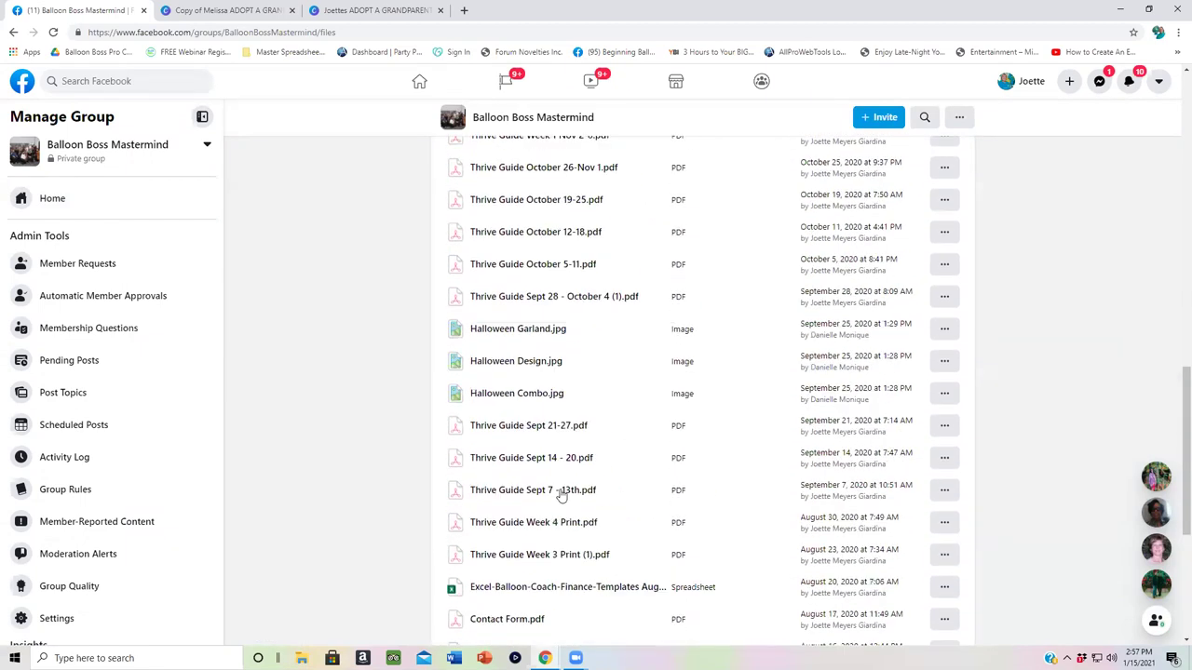
Search the group's posts for "contract"
left_click(924, 118)
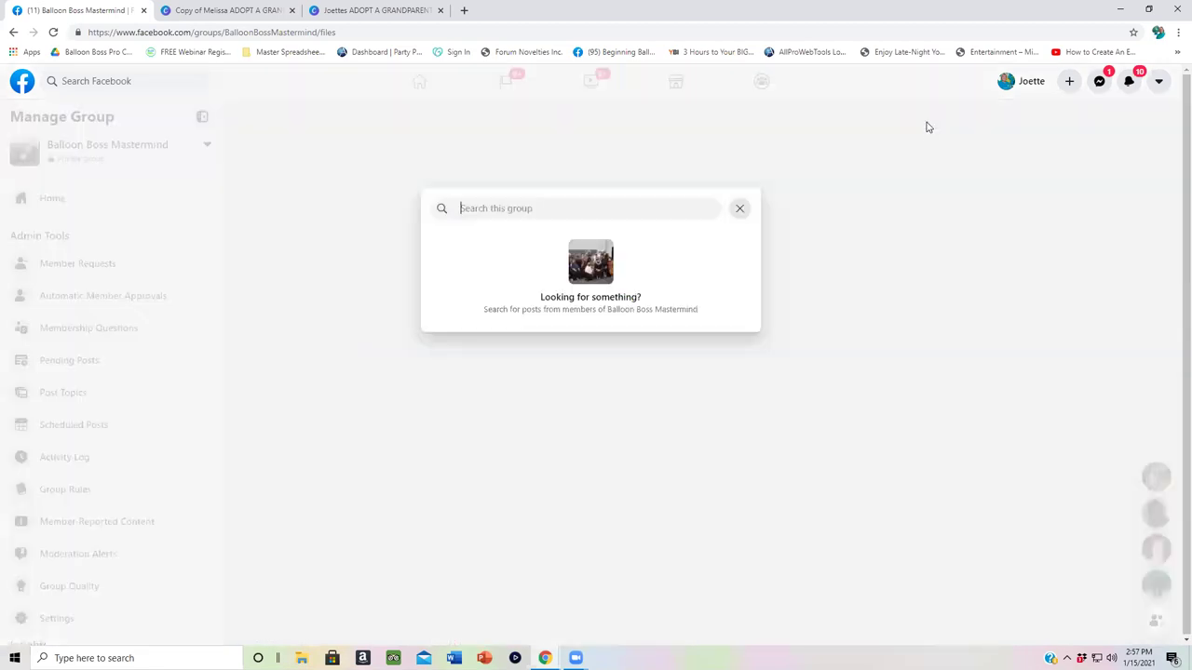
type("contract")
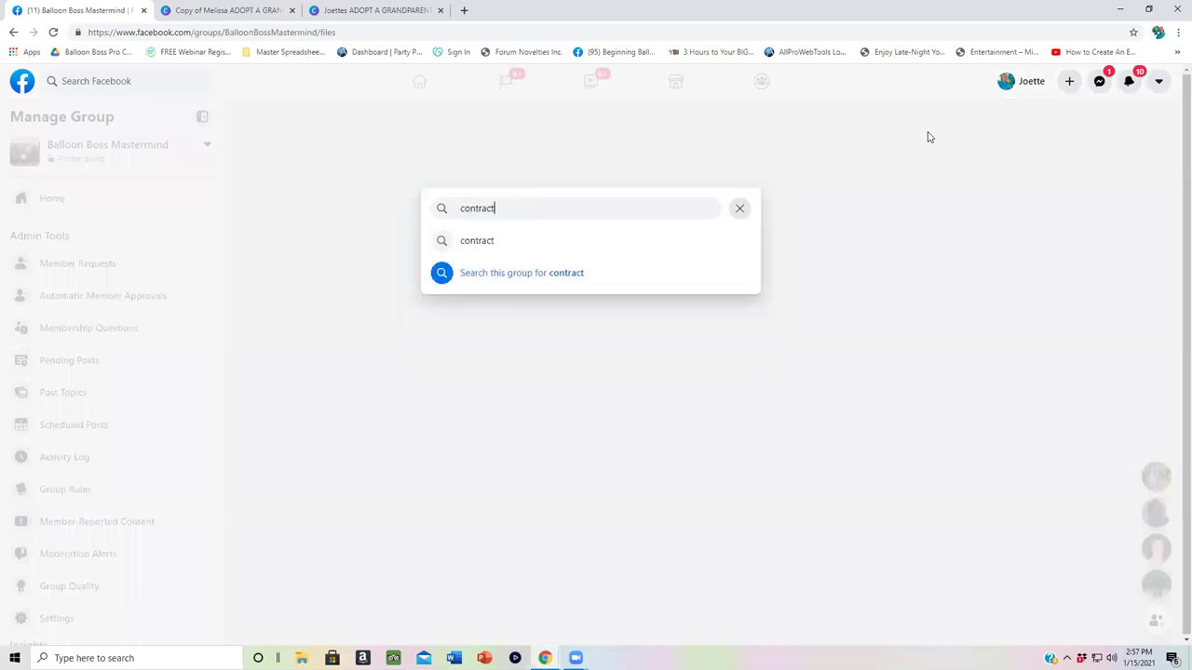
key("Return")
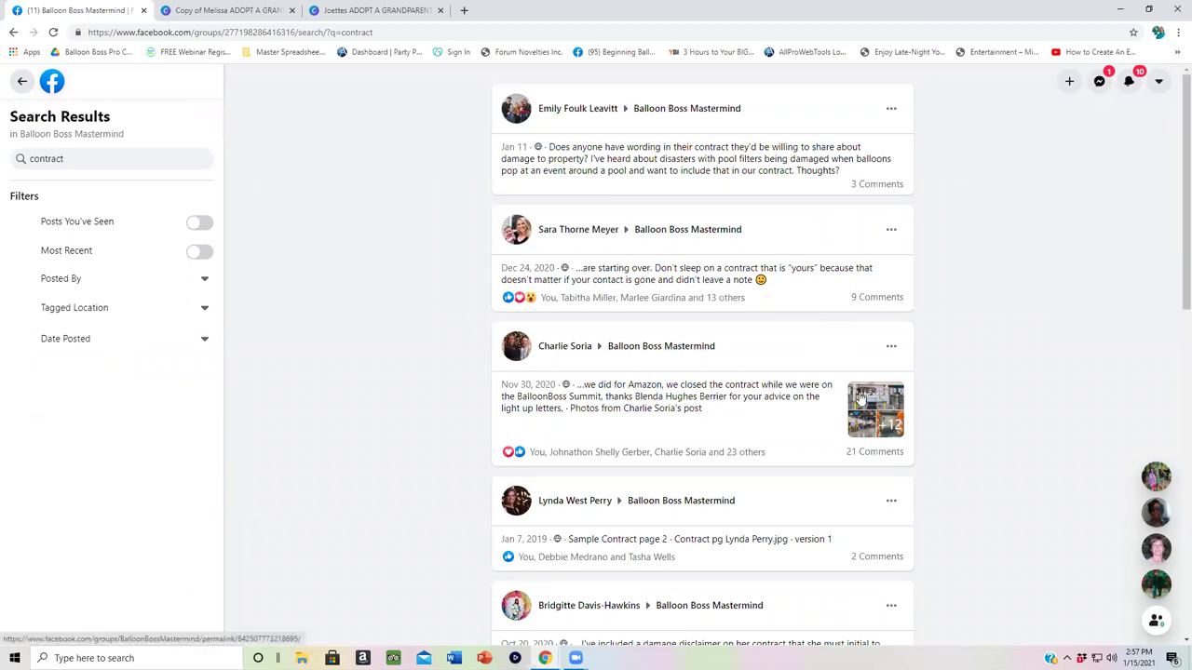
Leave the search results, open the group's Events section and review the upcoming and past events
left_click(21, 81)
scroll(416, 243, "up", 10)
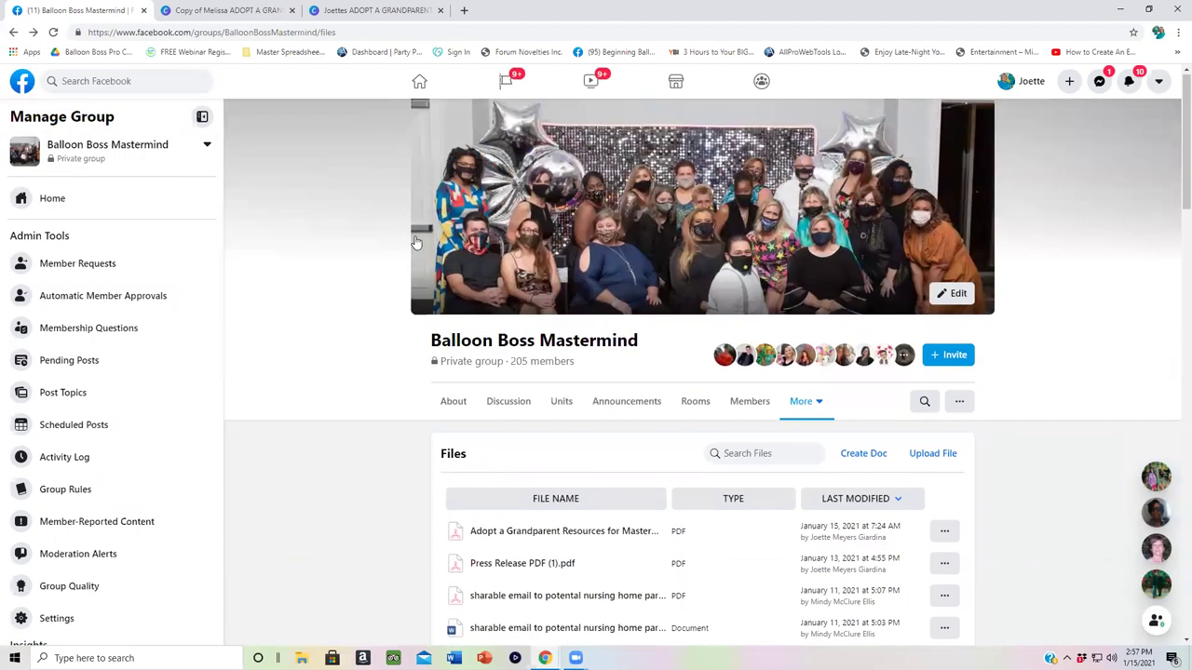
left_click(818, 408)
left_click(804, 436)
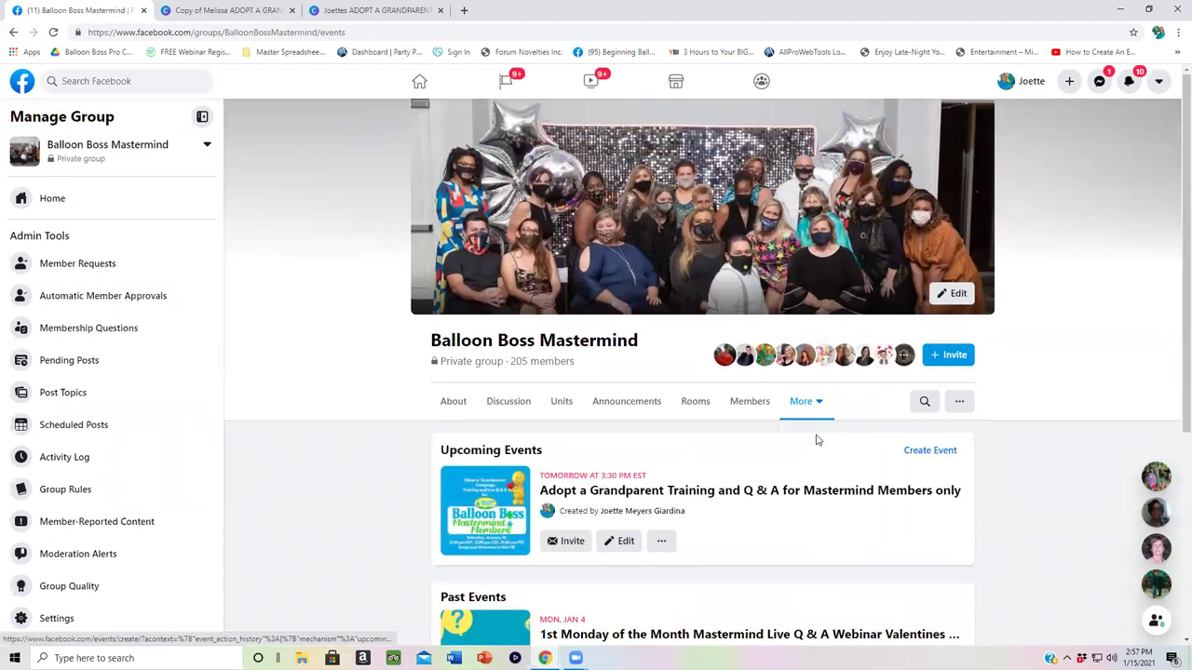
scroll(634, 342, "down", 2)
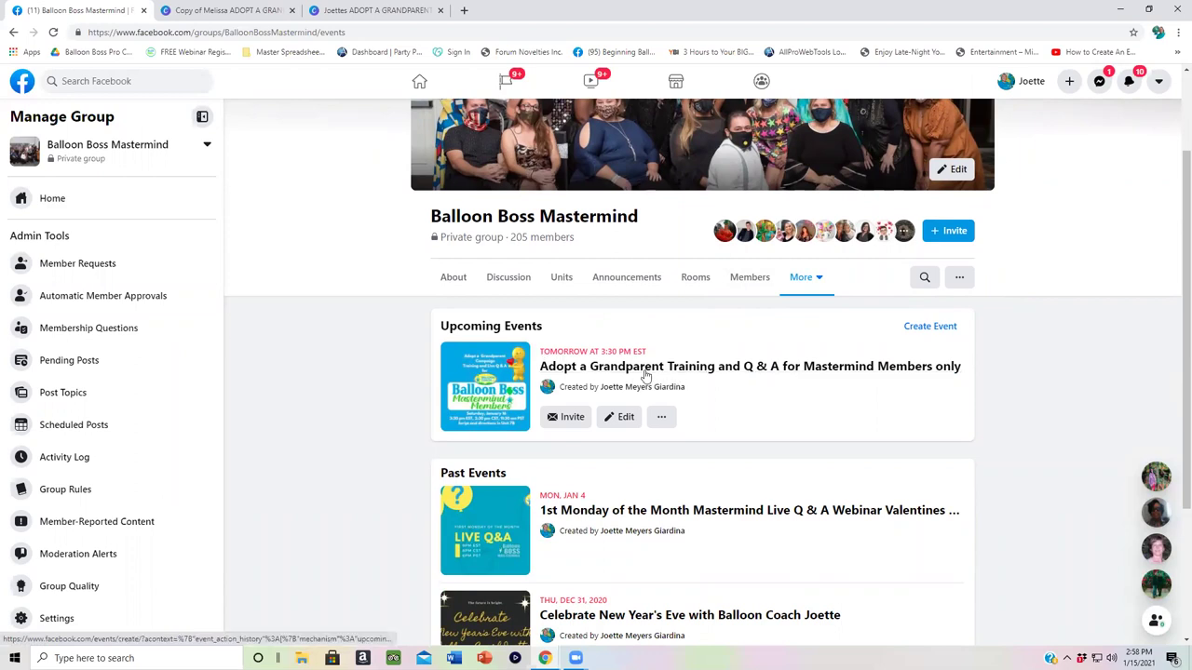
scroll(647, 380, "down", 1)
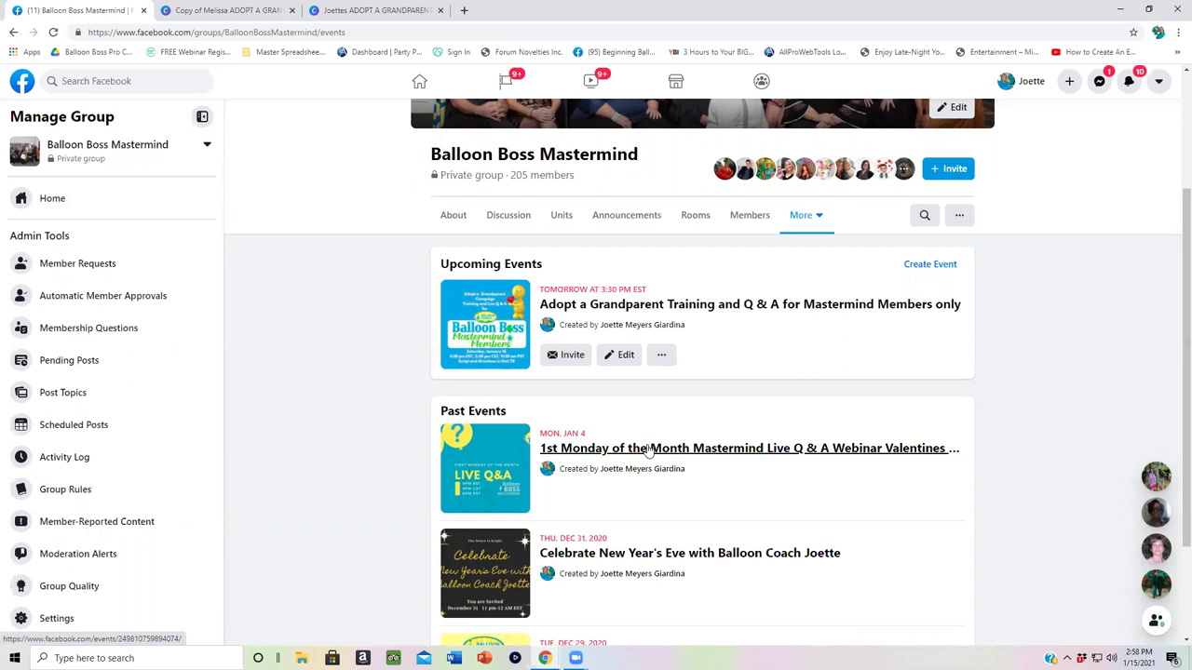
scroll(645, 447, "up", 2)
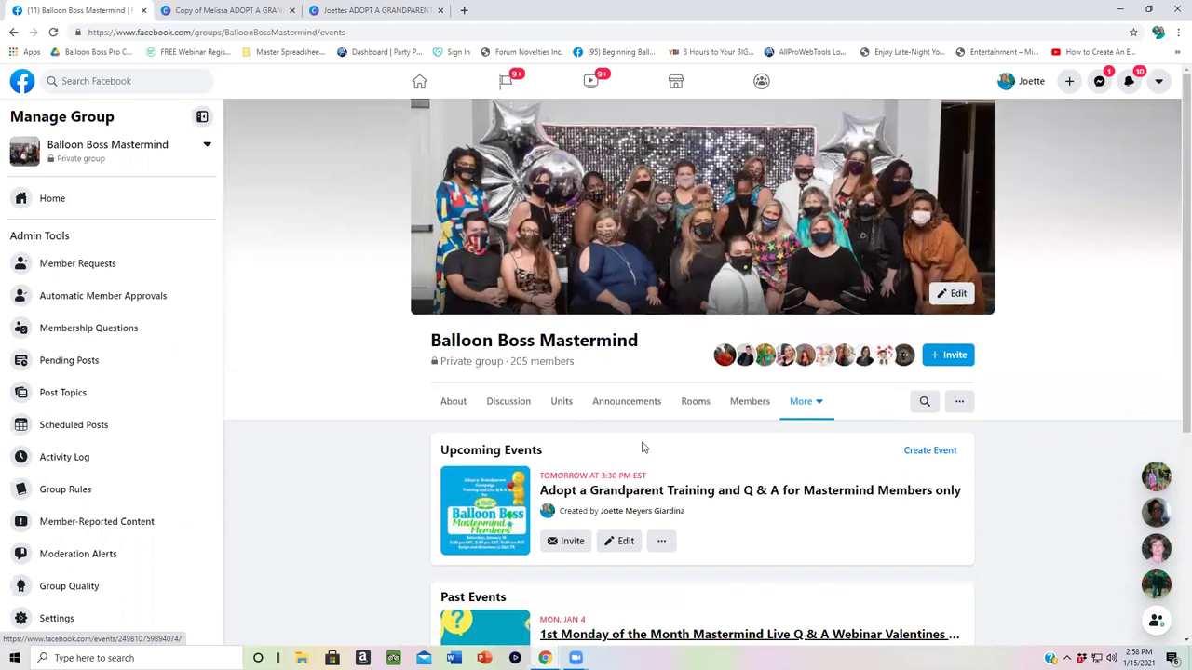
Return to the group's Discussion feed and view the pinned live video announcement about marketing tips
left_click(516, 407)
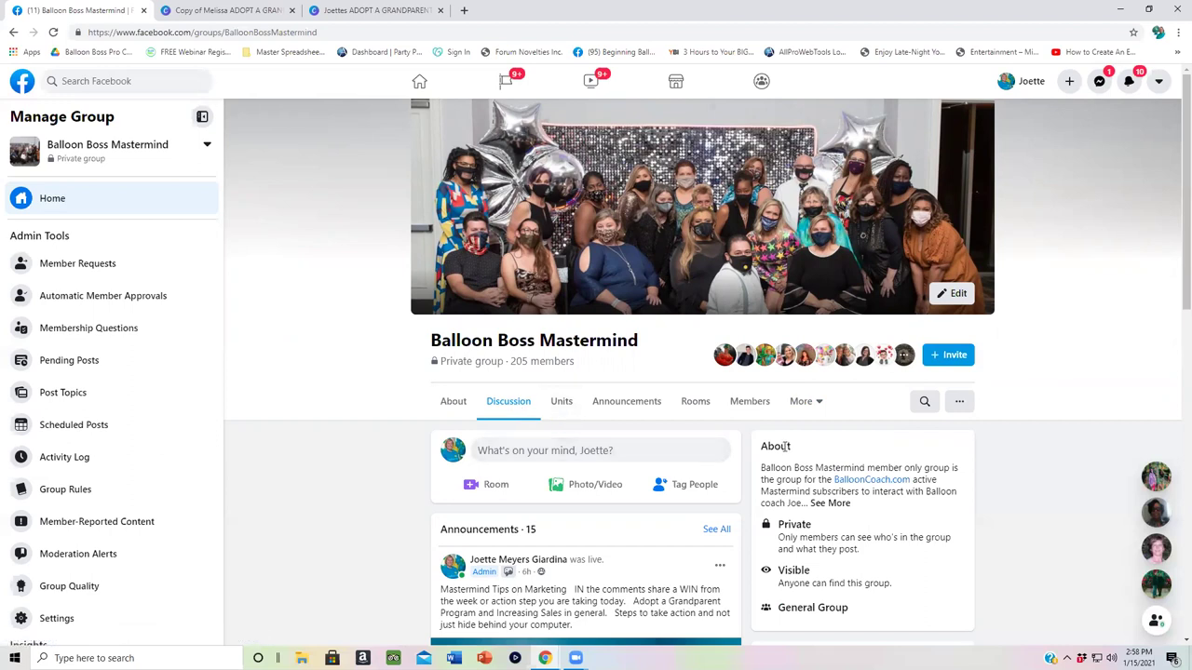
scroll(586, 408, "down", 2)
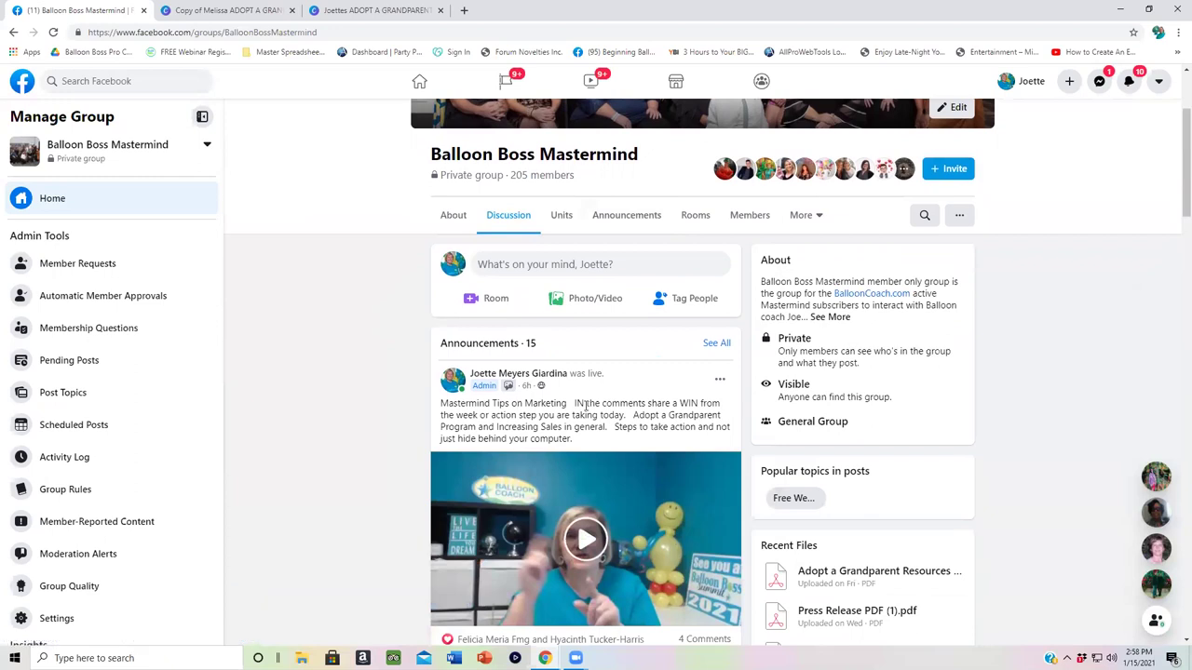